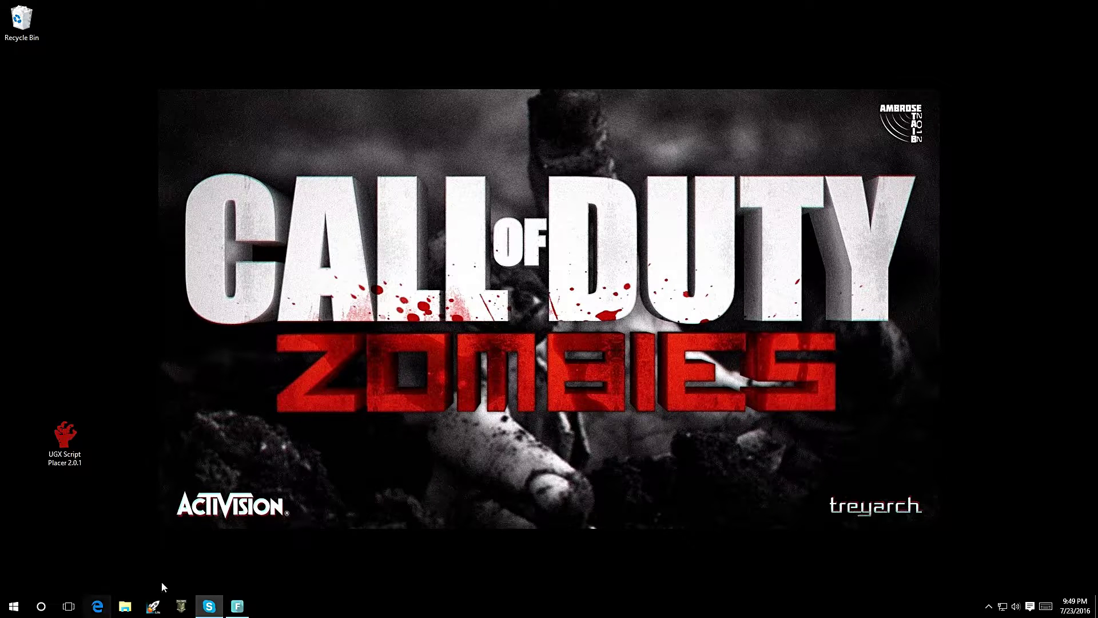
Launch CoDWaWRadiant and allow it to make changes to the PC
left_click(181, 606)
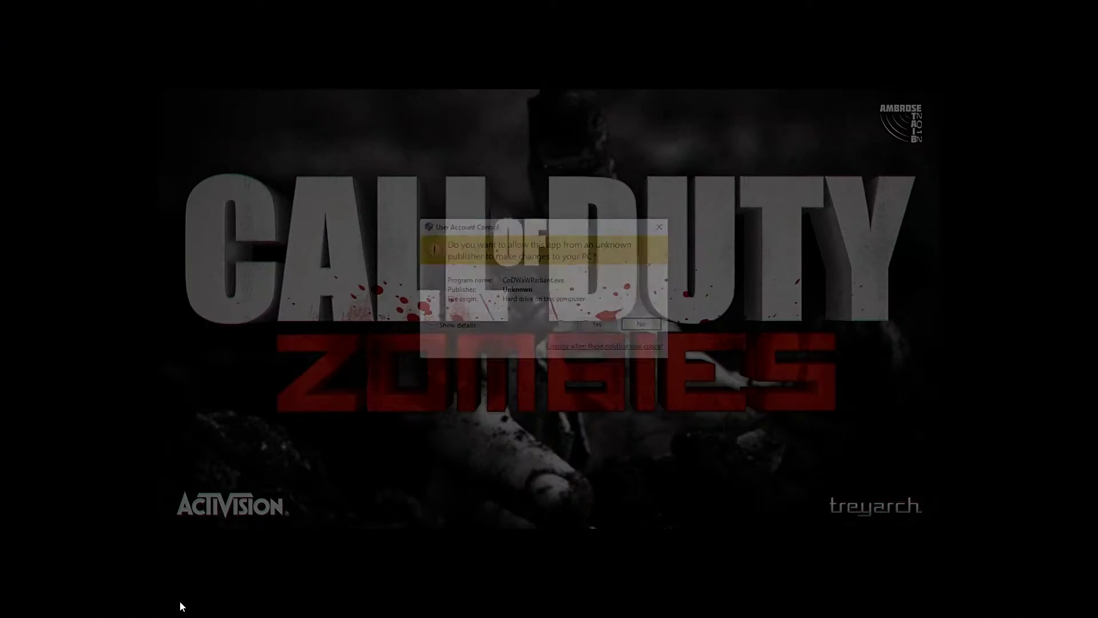
left_click(597, 326)
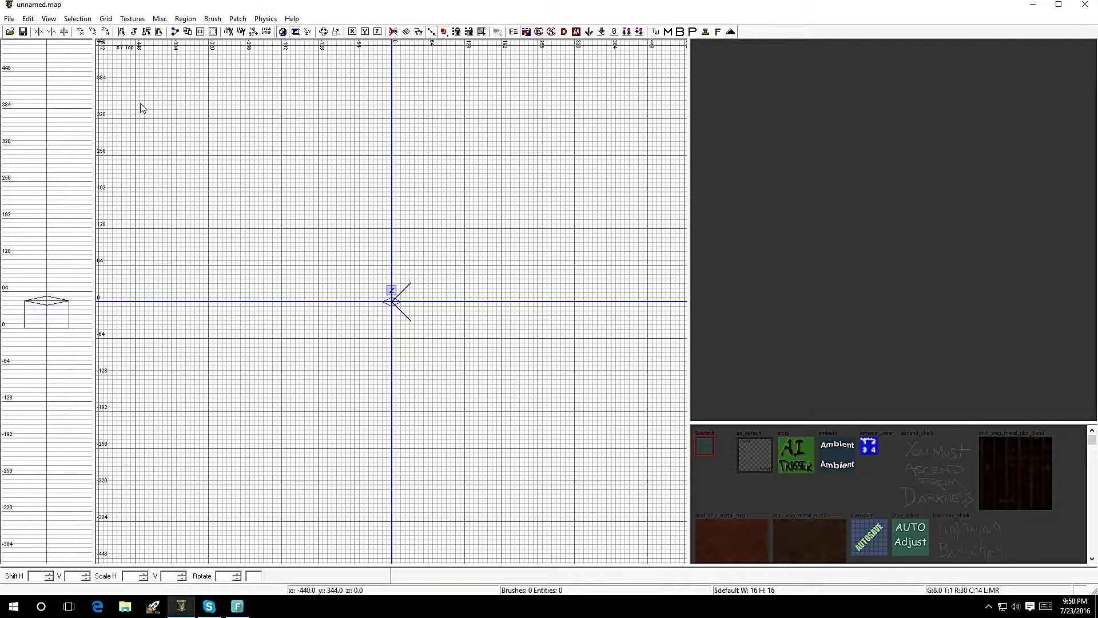
Change the editor's color theme to Gray
left_click(162, 19)
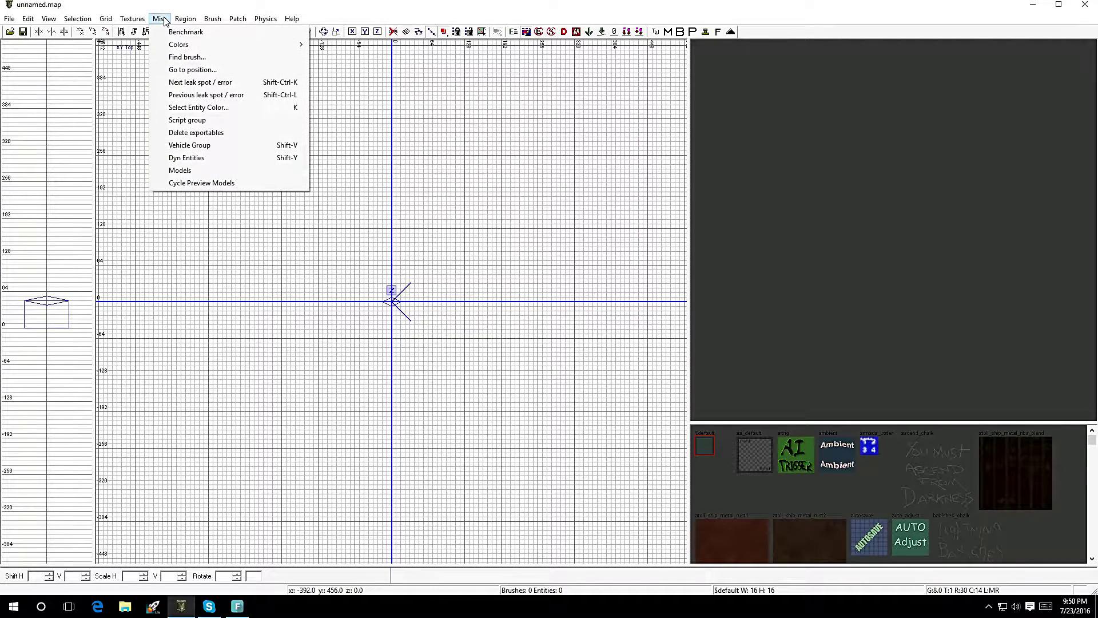
mouse_move(184, 45)
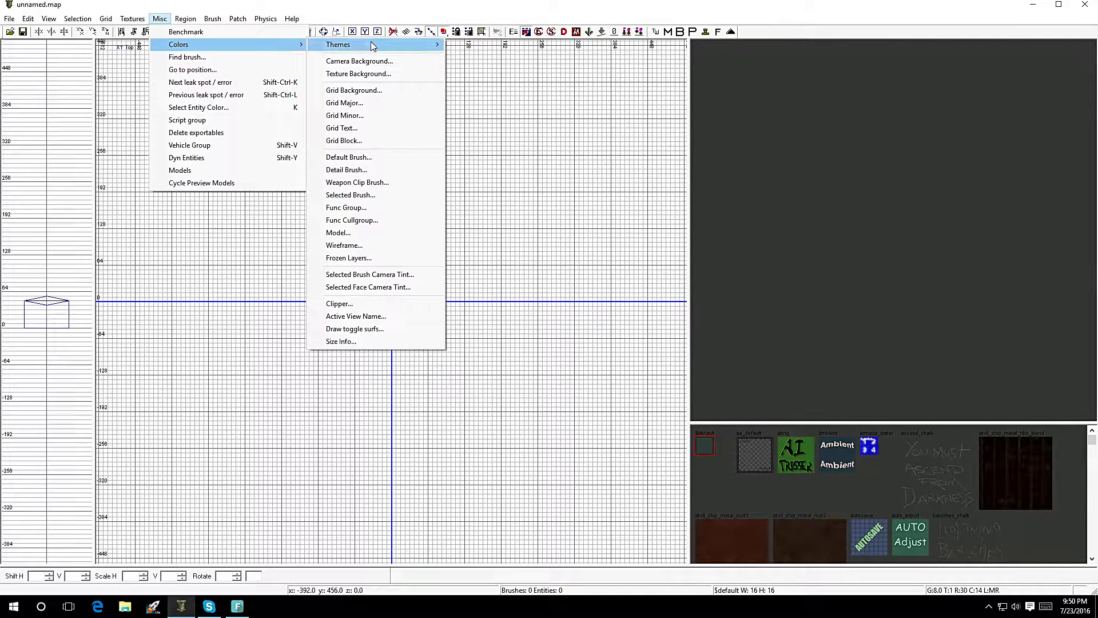
mouse_move(369, 46)
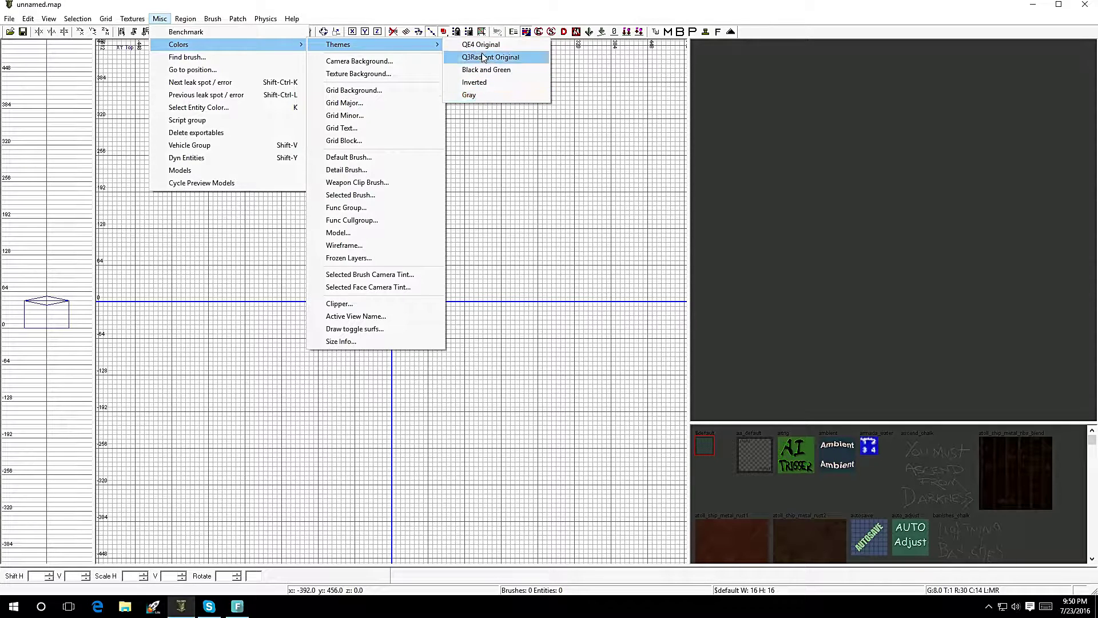
left_click(480, 96)
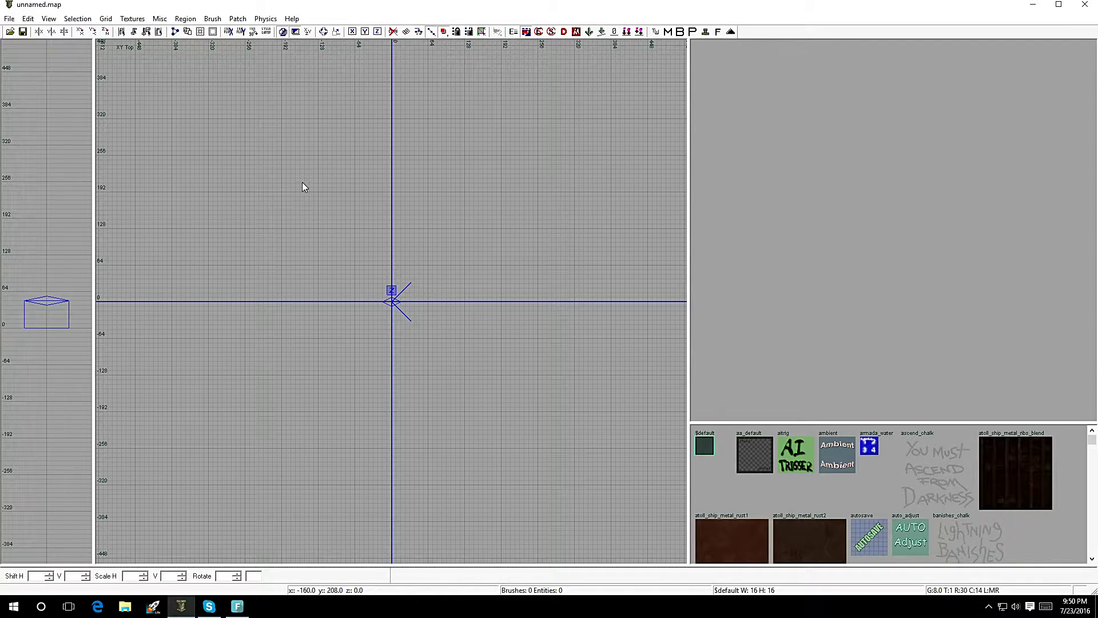
Cycle the empty grid through its top, front and side views, finishing in the XY Top view
scroll(304, 186, "down", 5)
scroll(303, 186, "up", 5)
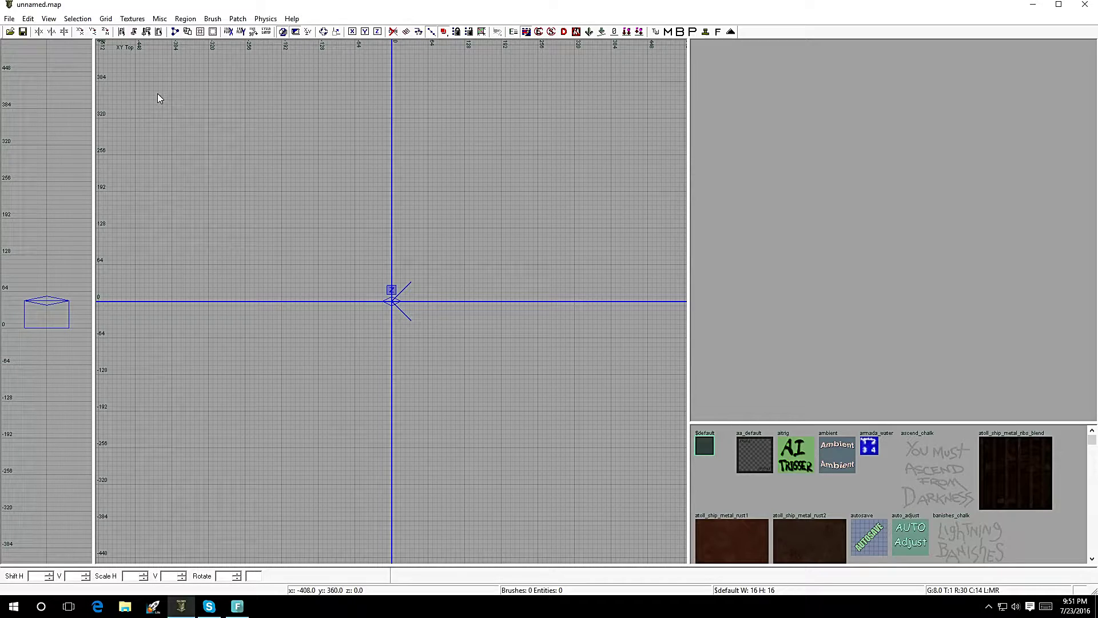
key("ctrl+Tab")
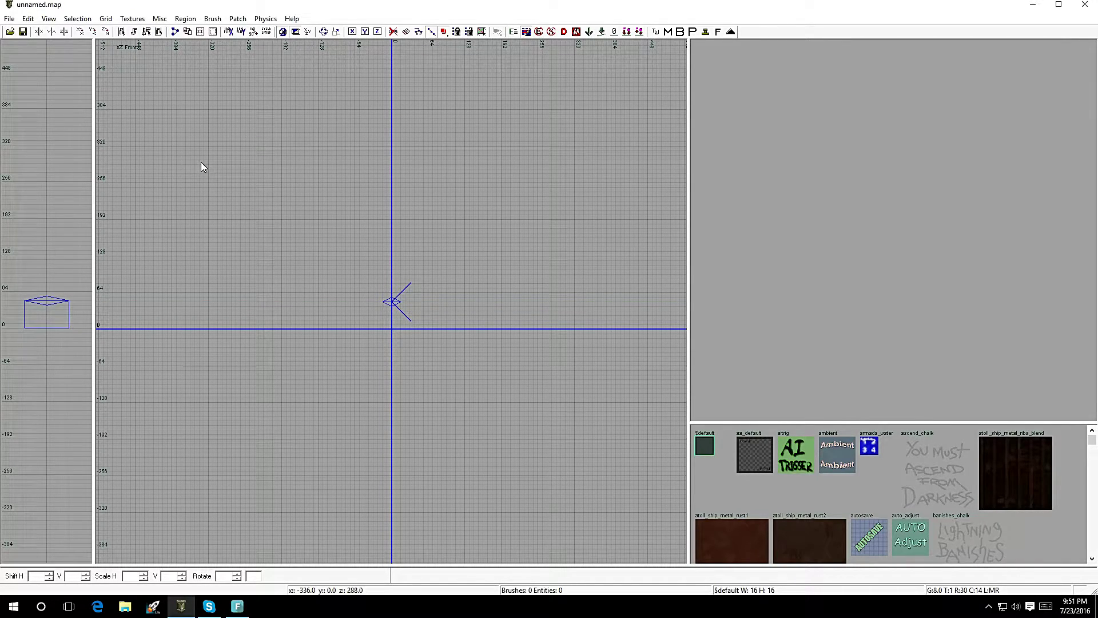
key("ctrl+Tab")
key("ctrl+Tab")
key("ctrl+Tab")
key("ctrl+Tab")
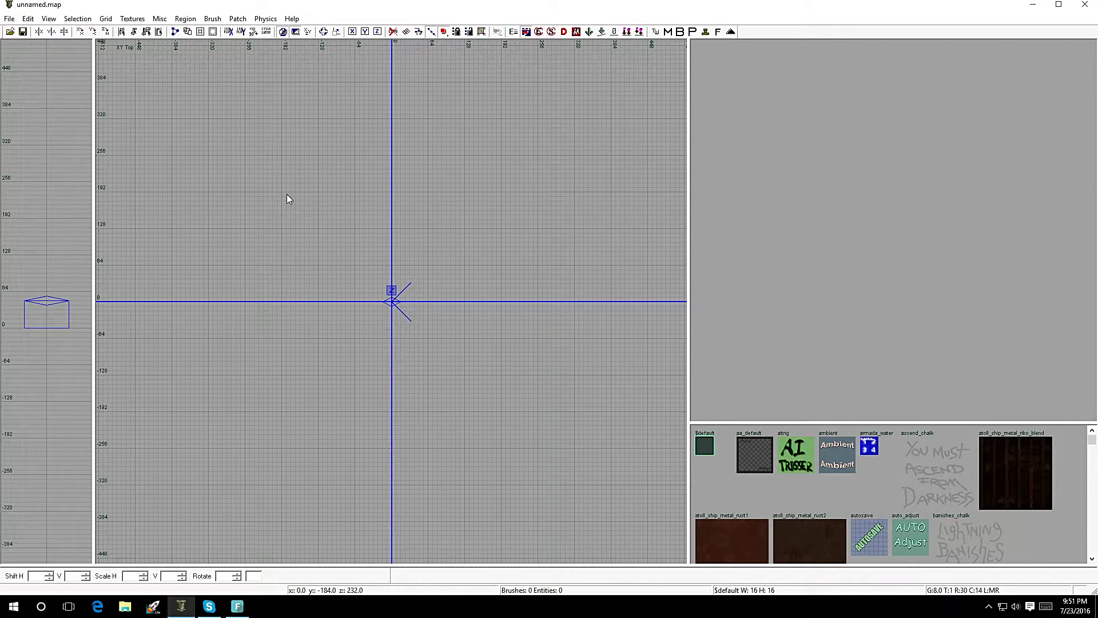
key("ctrl+Tab")
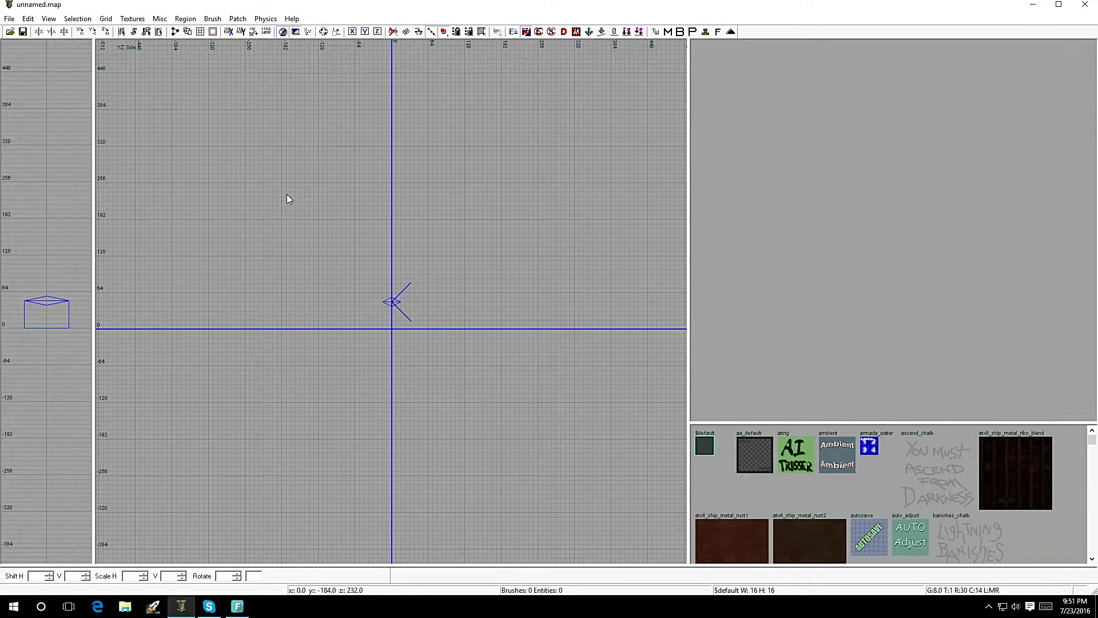
key("ctrl+Tab")
key("ctrl+Tab")
key("ctrl+Tab")
key("ctrl+Tab")
key("ctrl+Tab")
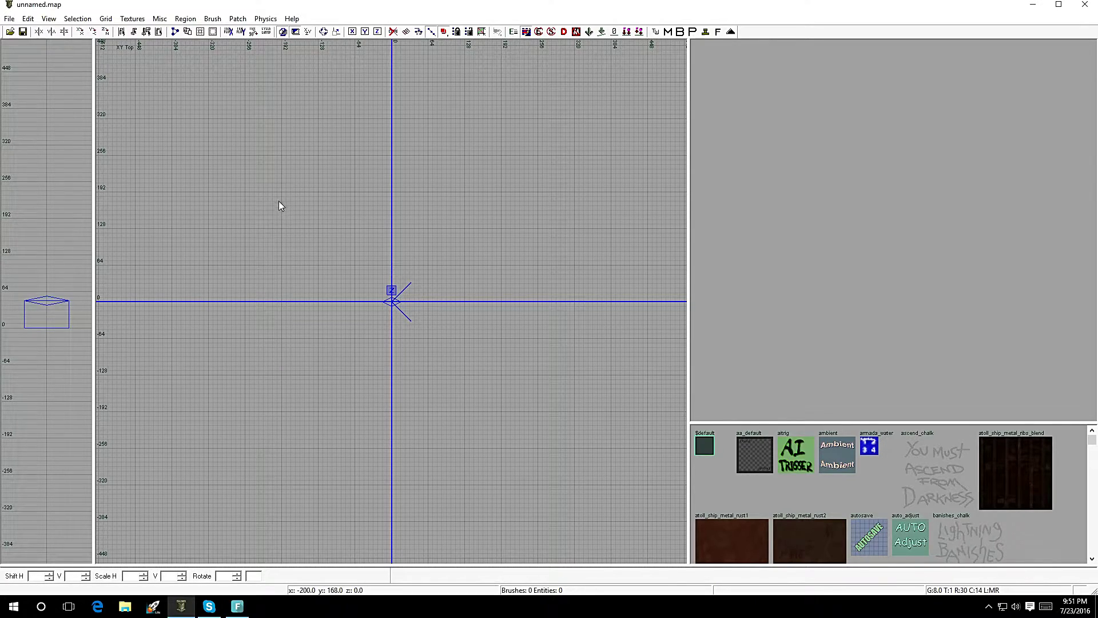
Draw a rectangular floor brush about 344 by 376 units around the origin in the top view
mouse_move(282, 197)
left_mouse_down()
mouse_move(320, 204)
mouse_move(486, 293)
mouse_move(504, 368)
mouse_move(480, 411)
left_mouse_up()
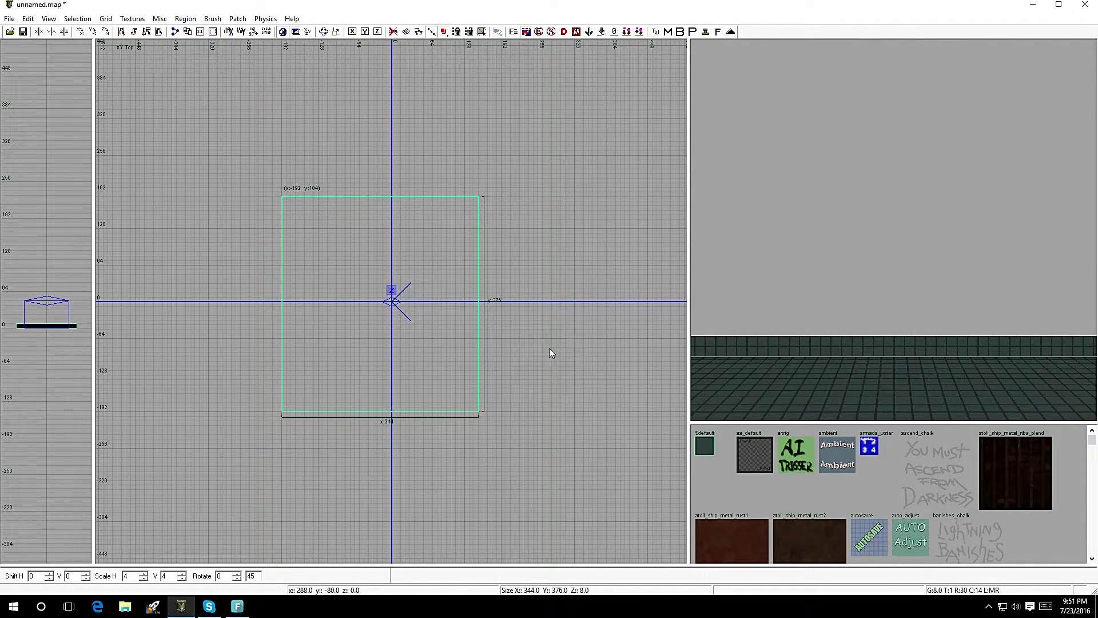
mouse_move(831, 262)
right_mouse_down()
mouse_move(816, 309)
mouse_move(823, 280)
mouse_move(800, 272)
mouse_move(815, 311)
mouse_move(852, 306)
mouse_move(820, 249)
mouse_move(832, 235)
mouse_move(824, 275)
mouse_move(727, 247)
right_mouse_up()
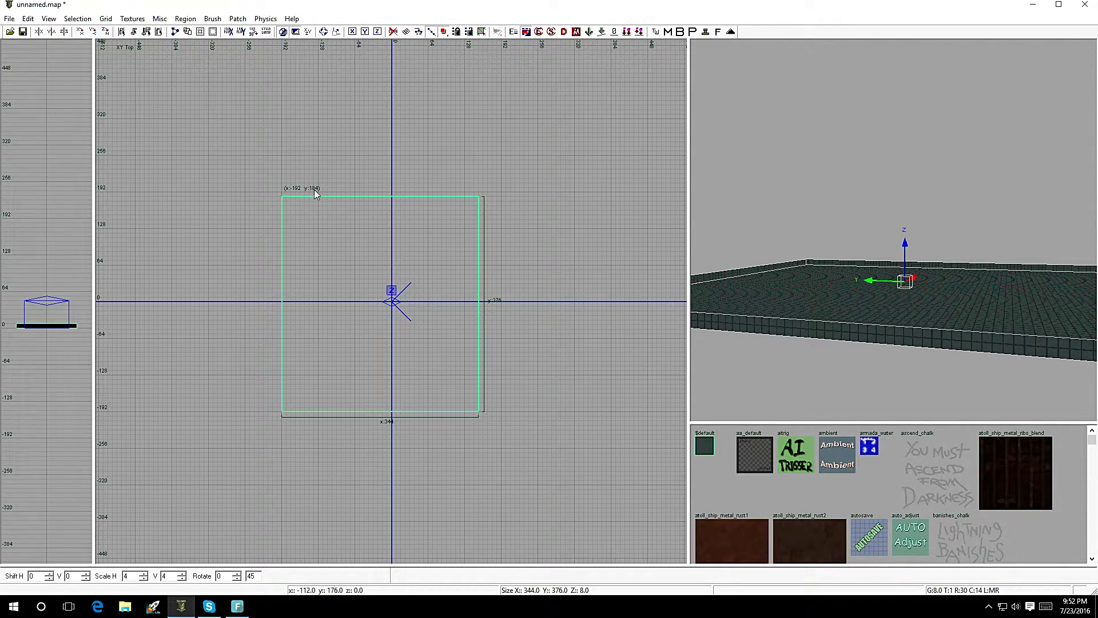
Filter the textures to the tools usage and apply the caulk texture to the floor brush
left_click(128, 18)
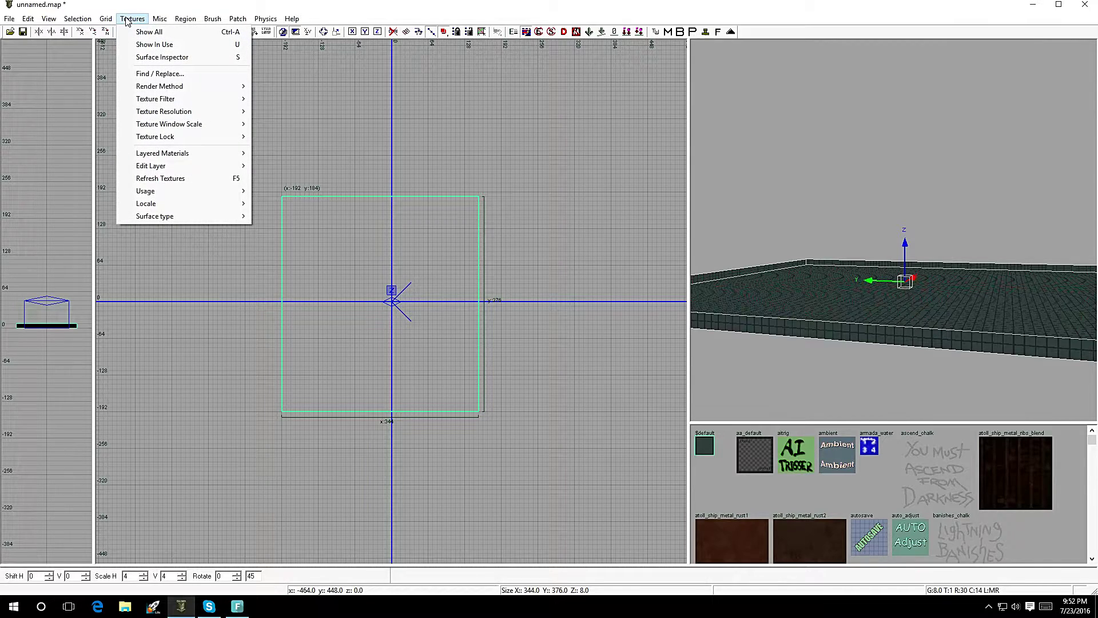
mouse_move(165, 206)
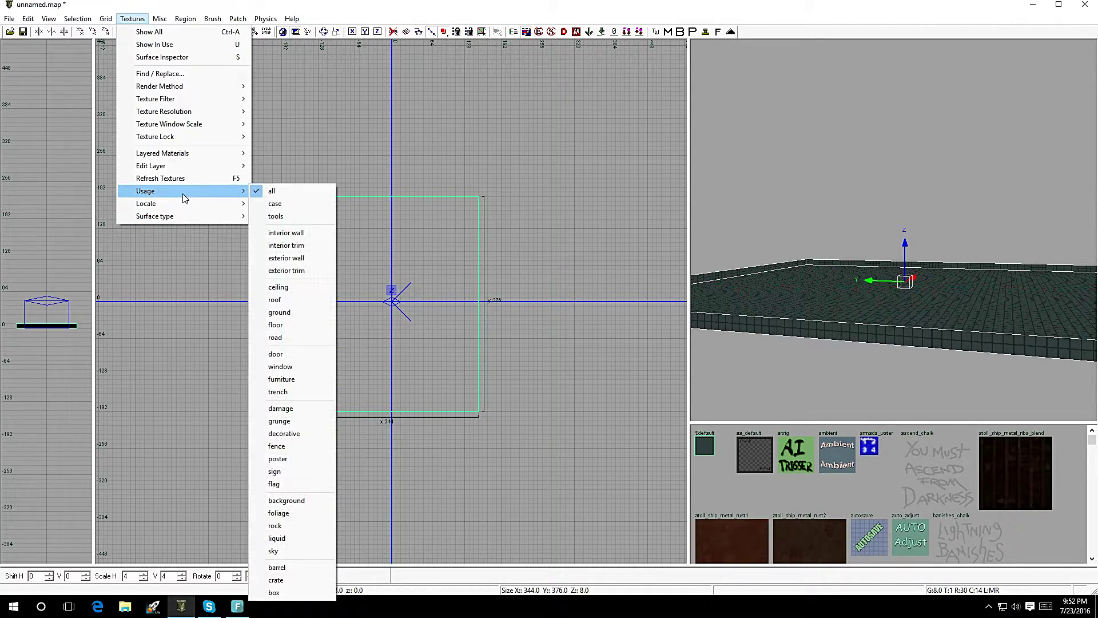
left_click(277, 216)
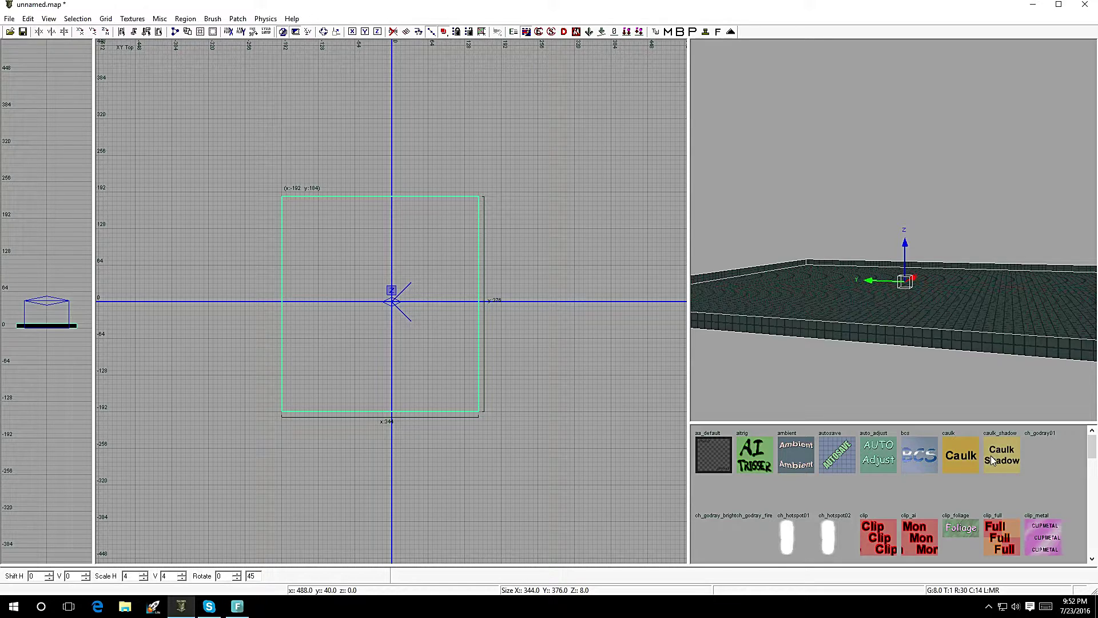
scroll(924, 551, "down", 3)
scroll(924, 551, "up", 5)
left_click(960, 455)
mouse_move(787, 263)
right_mouse_down()
mouse_move(773, 280)
mouse_move(779, 314)
mouse_move(794, 294)
mouse_move(782, 266)
mouse_move(792, 298)
right_mouse_up()
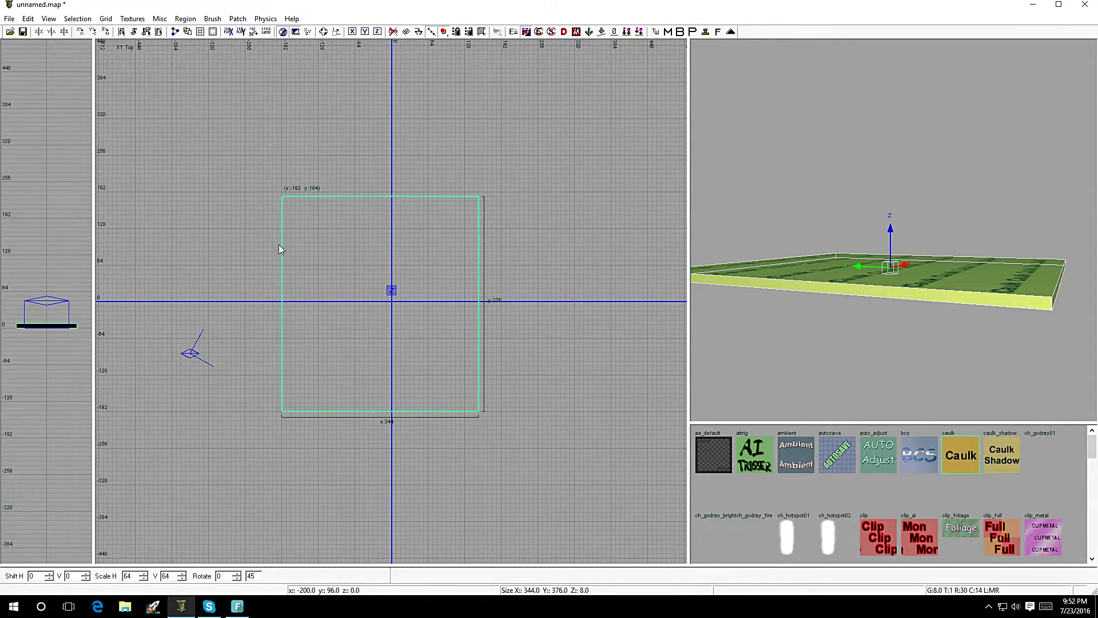
Resize the floor brush in the top view to about 512 by 272 units by moving its edges
mouse_move(342, 178)
left_mouse_down()
mouse_move(346, 169)
mouse_move(343, 178)
left_mouse_up()
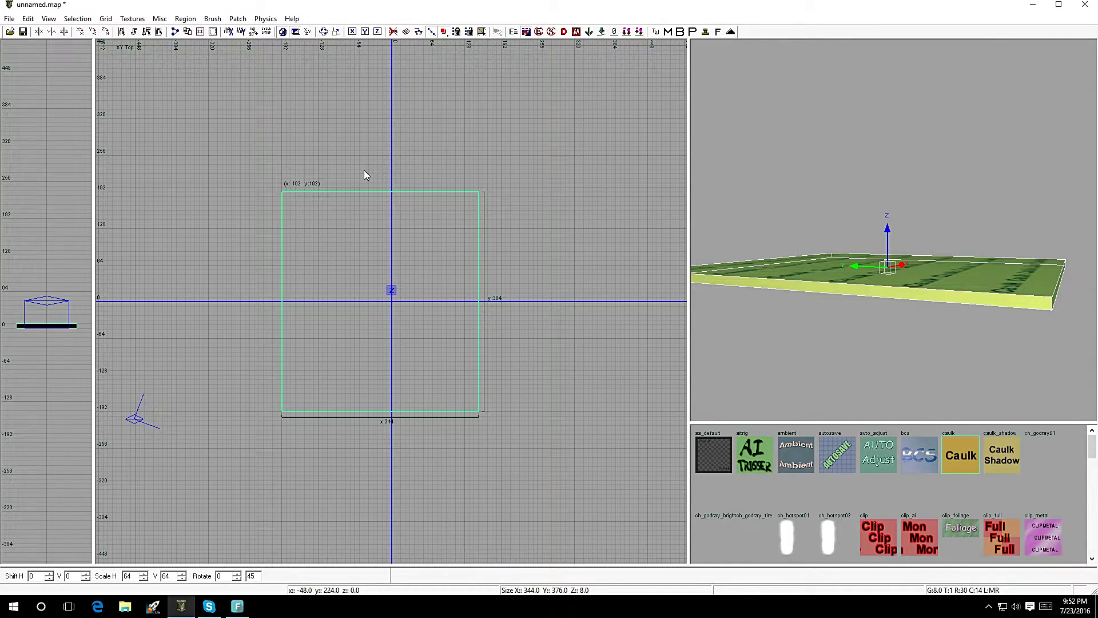
mouse_move(363, 170)
left_mouse_down()
mouse_move(365, 141)
mouse_move(361, 207)
mouse_move(358, 143)
mouse_move(356, 173)
mouse_move(214, 282)
mouse_move(195, 281)
mouse_move(241, 286)
mouse_move(176, 285)
mouse_move(203, 290)
left_mouse_up()
mouse_move(577, 309)
left_mouse_down()
mouse_move(595, 305)
mouse_move(579, 308)
left_mouse_up()
mouse_move(384, 430)
left_mouse_down()
mouse_move(383, 485)
mouse_move(394, 387)
mouse_move(396, 467)
mouse_move(398, 389)
left_mouse_up()
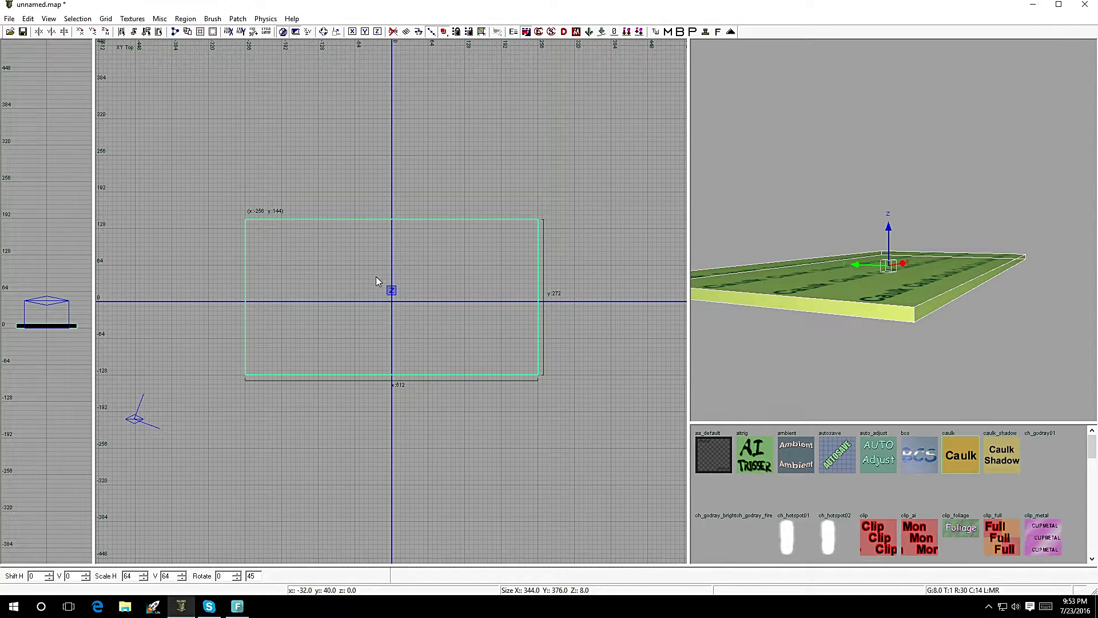
Examine the floor brush in the front, side and top grid views, finishing in the XY Top view
key("ctrl+Tab")
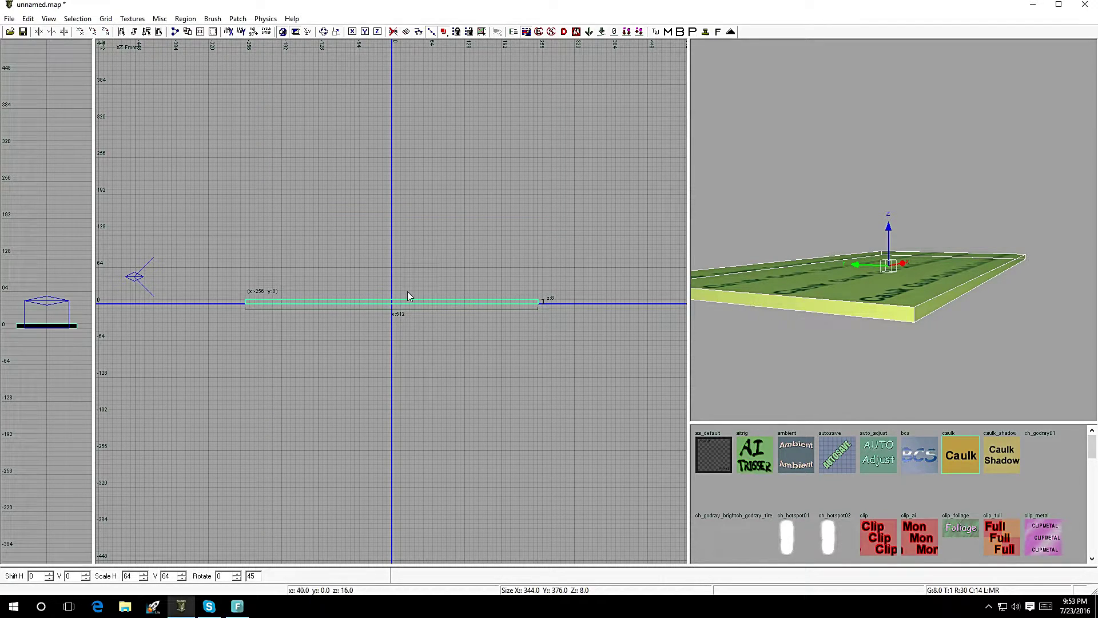
key("ctrl+Tab")
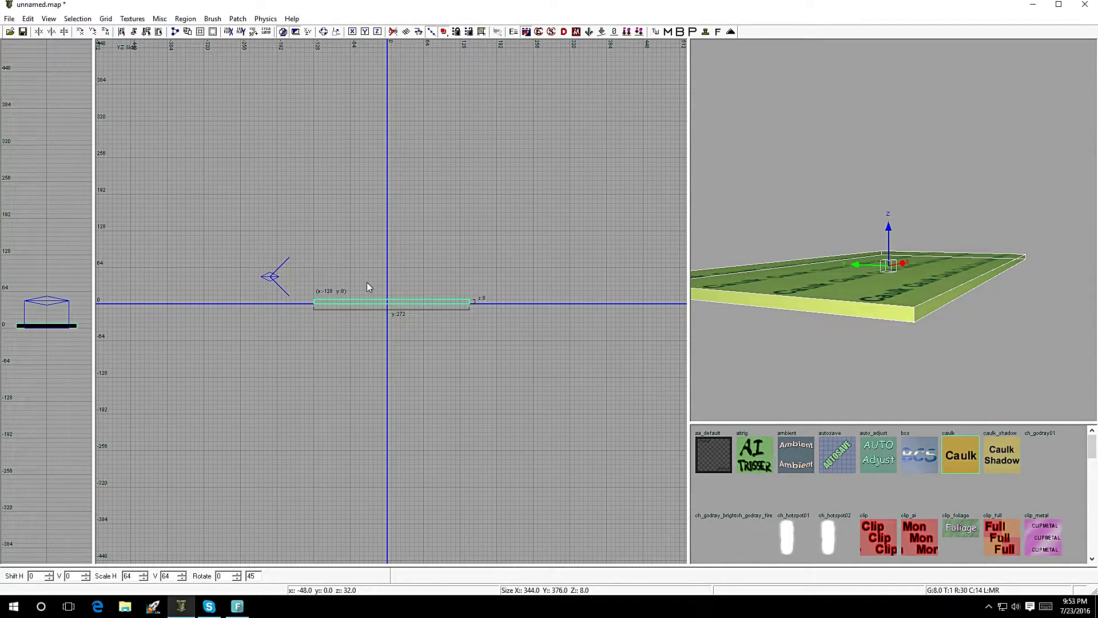
key("ctrl+Tab")
key("ctrl+Tab")
key("ctrl+Tab")
key("ctrl+Tab")
key("ctrl+Tab")
key("ctrl+Tab")
key("ctrl+Tab")
key("ctrl+Tab")
key("ctrl+Tab")
key("ctrl+Tab")
key("ctrl+Tab")
key("ctrl+Tab")
key("ctrl+Tab")
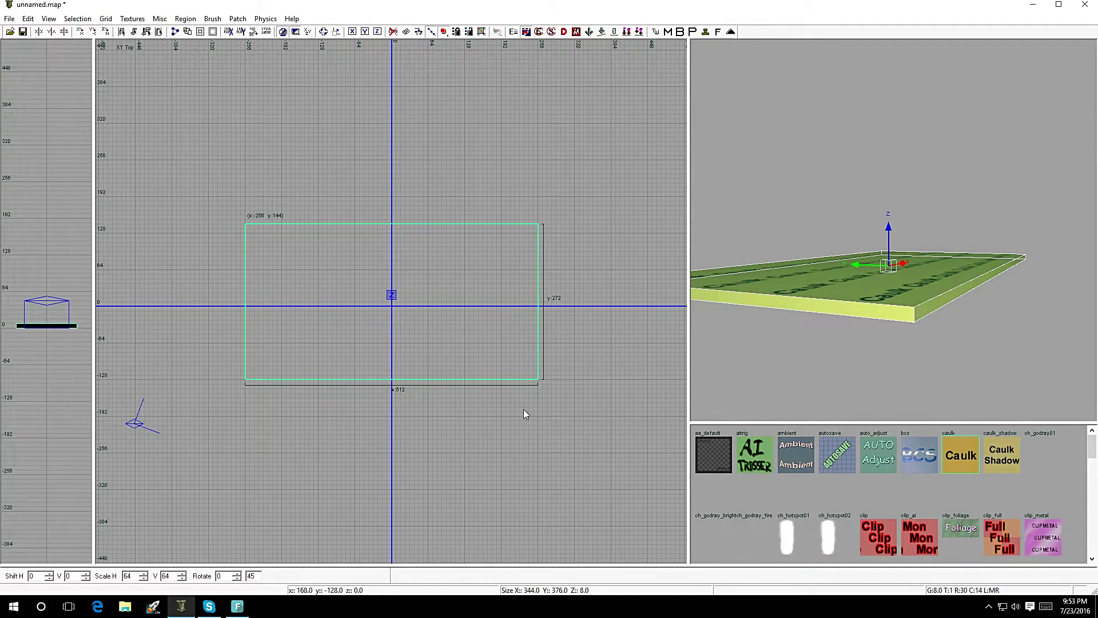
Resize the floor brush in the top view to a 384 by 384 unit square centred on the origin
mouse_move(608, 306)
left_mouse_down()
mouse_move(513, 307)
mouse_move(572, 317)
left_mouse_up()
left_click_drag(440, 197, 445, 175)
left_click_drag(214, 257, 252, 270)
left_click_drag(410, 415, 414, 452)
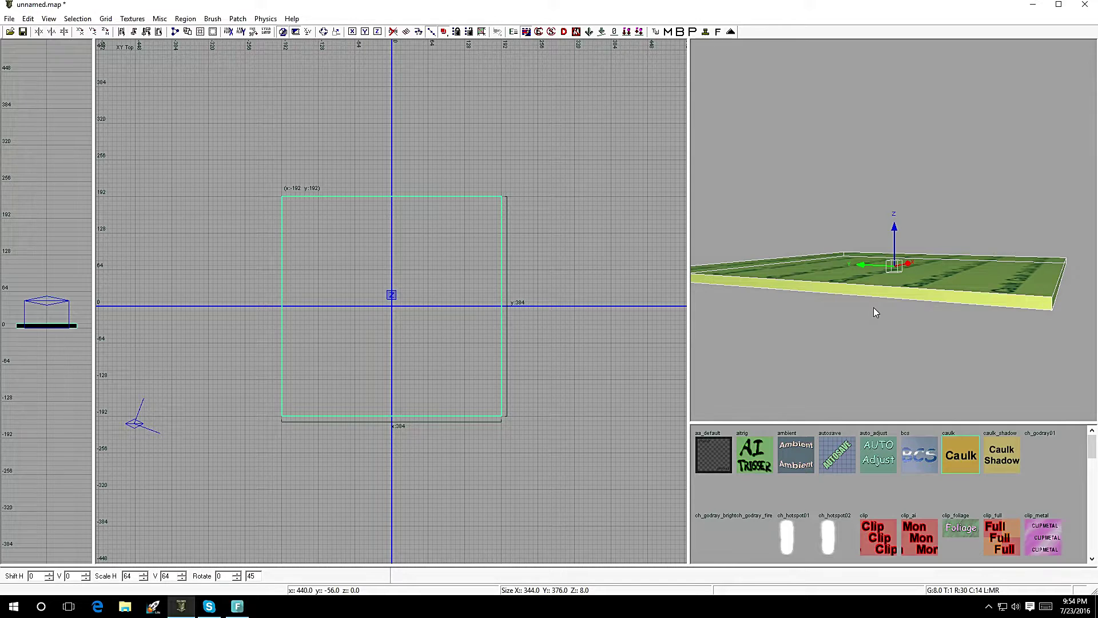
In the XZ Front view, lower the floor brush so its upper face sits at height 0, and deselect it
right_click_drag(888, 302, 841, 312, "ctrl")
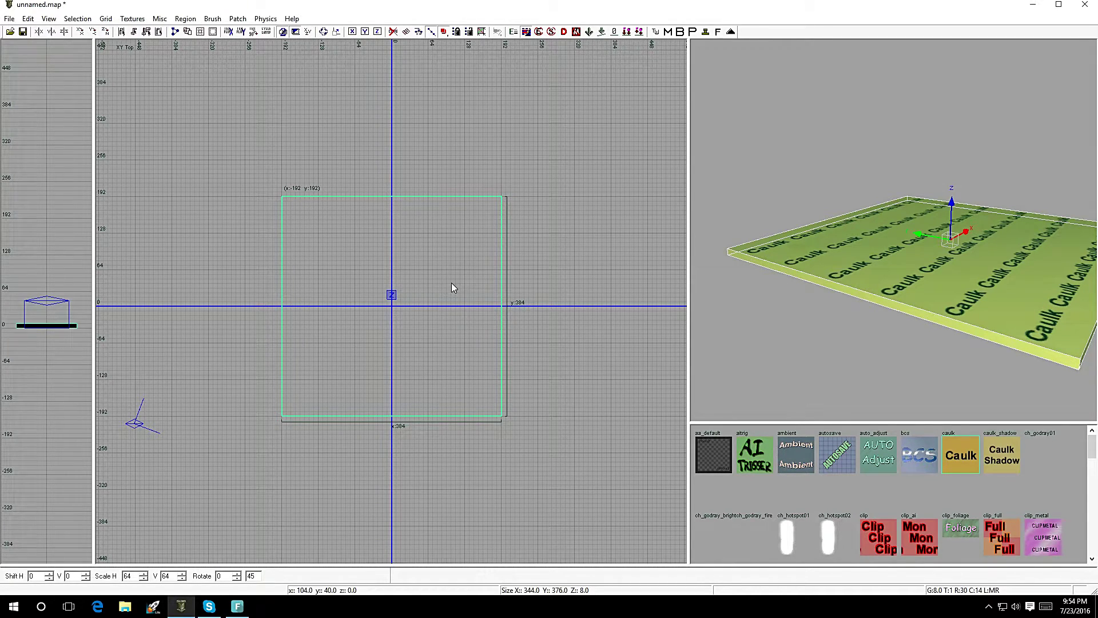
key("ctrl+Tab")
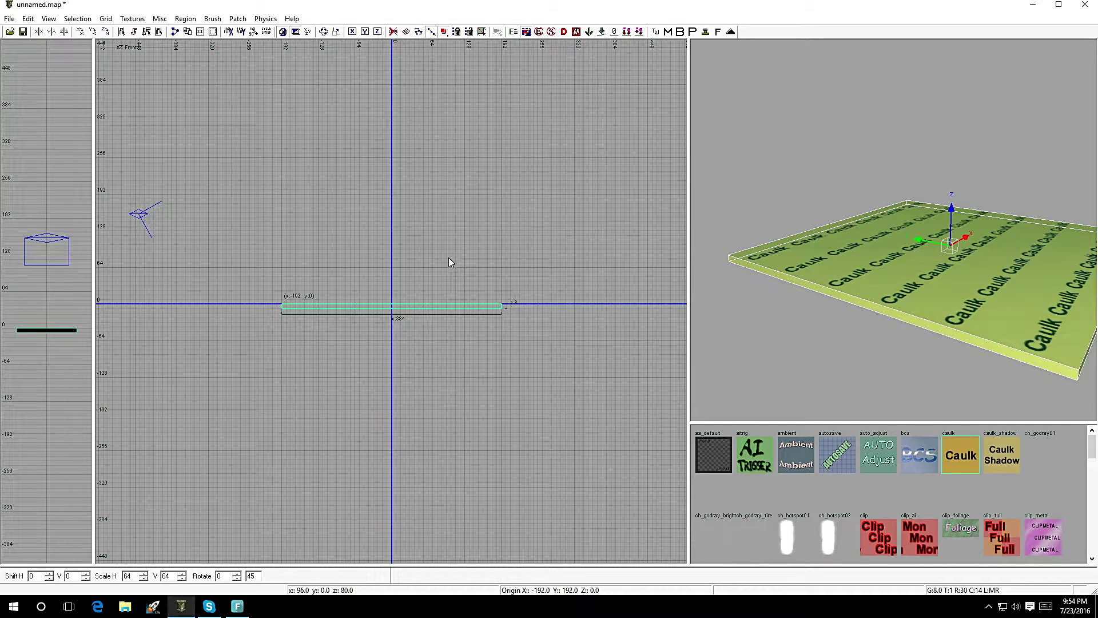
key("Escape")
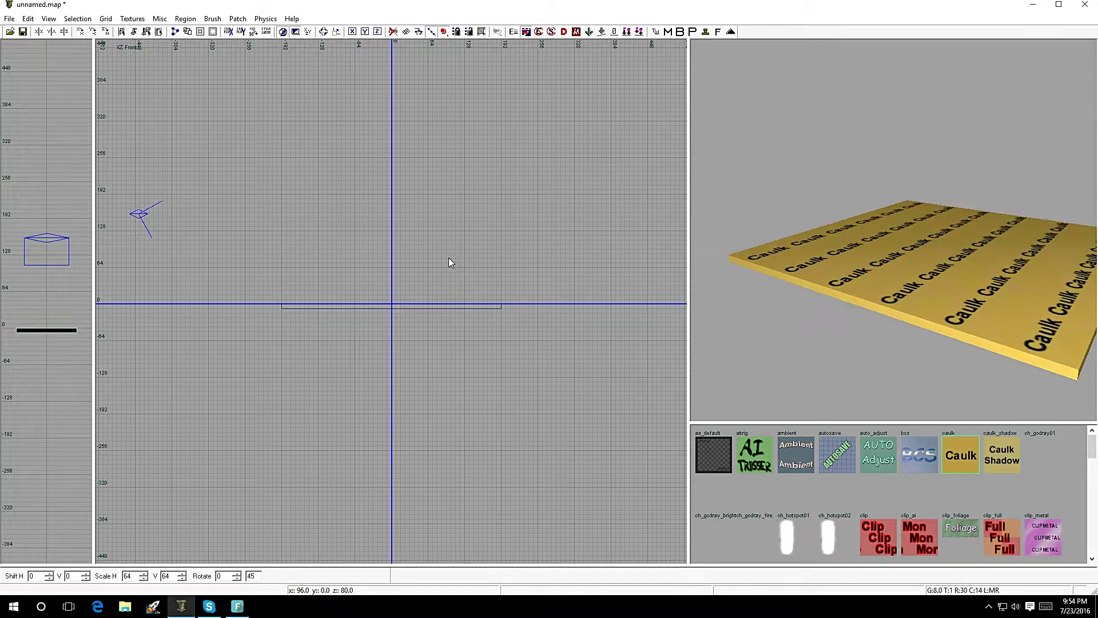
Select and deselect the floor brush repeatedly, first in the front grid view and then in the 3D view
right_click_drag(909, 256, 847, 220)
right_click(914, 255)
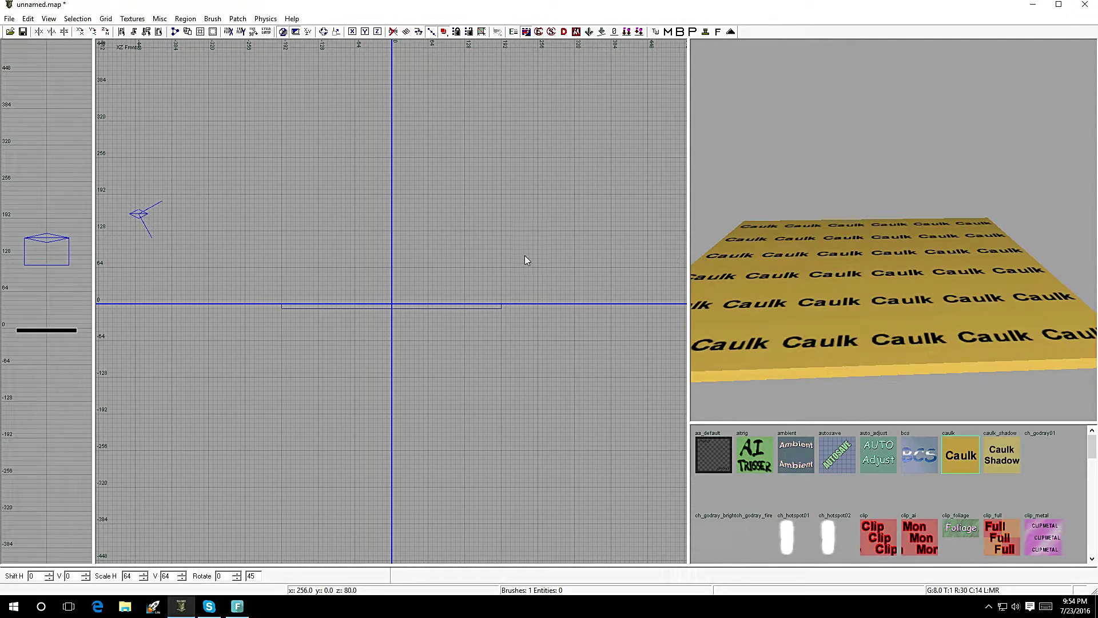
left_click(421, 306, "shift")
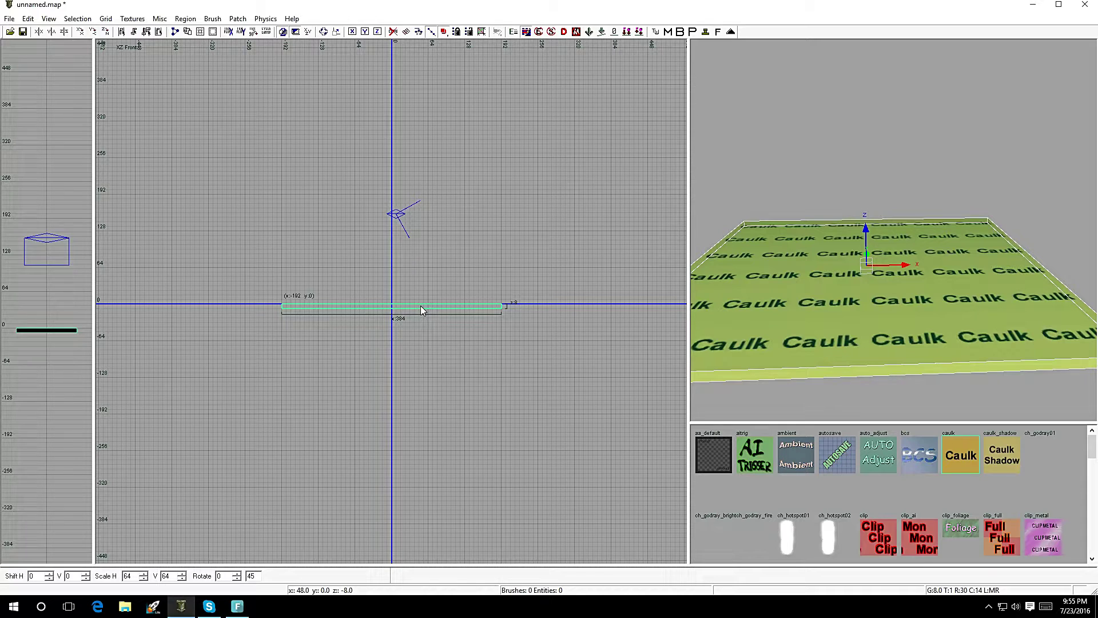
key("Escape")
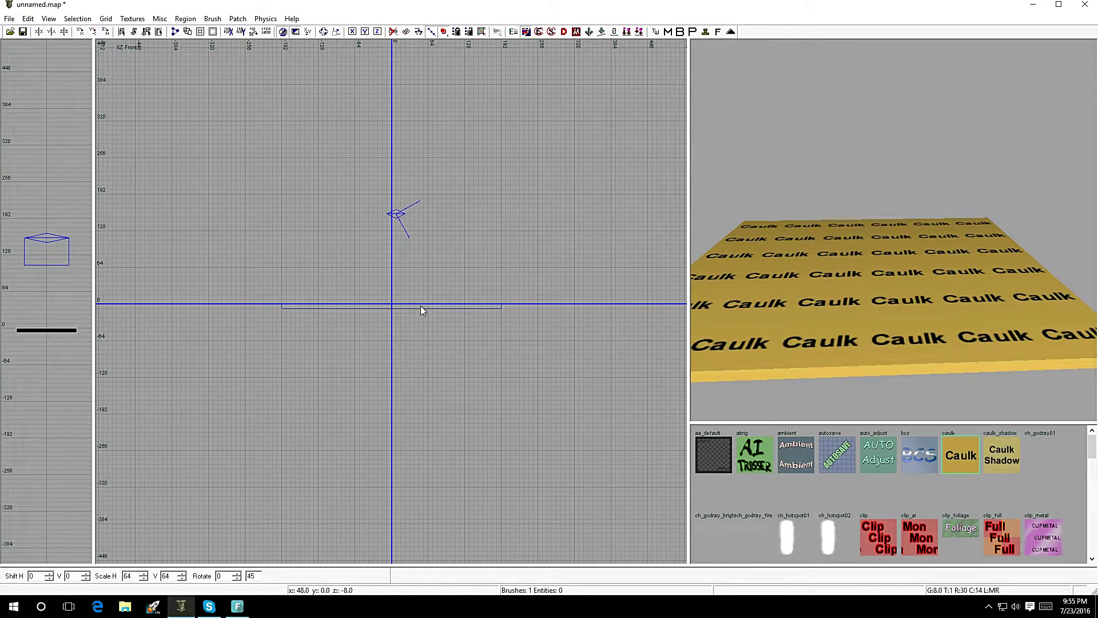
left_click(787, 294, "shift")
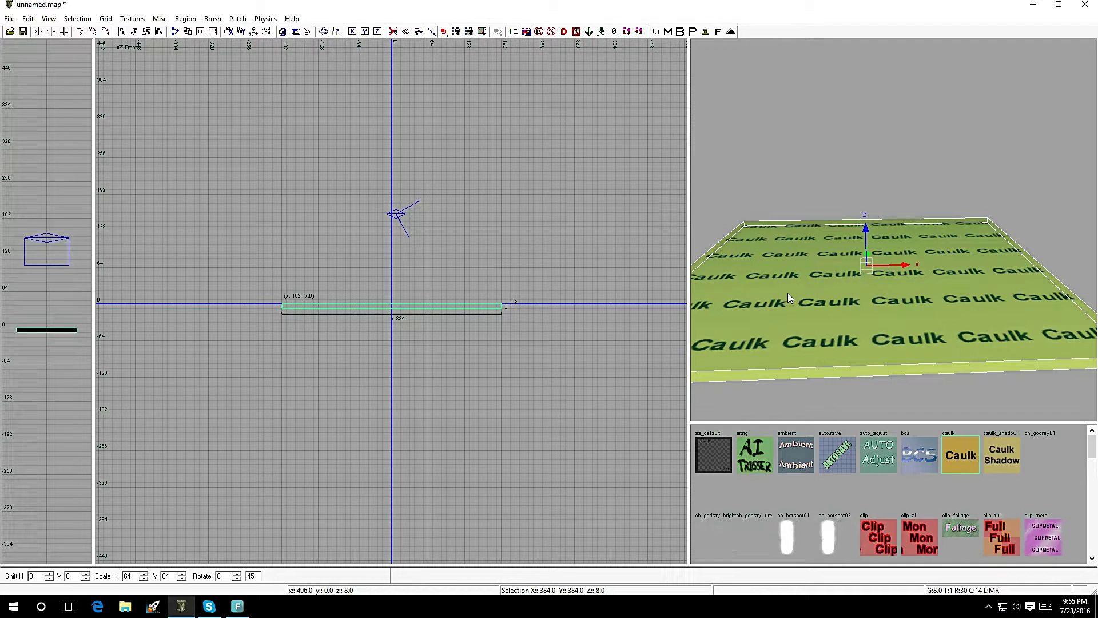
key("Escape")
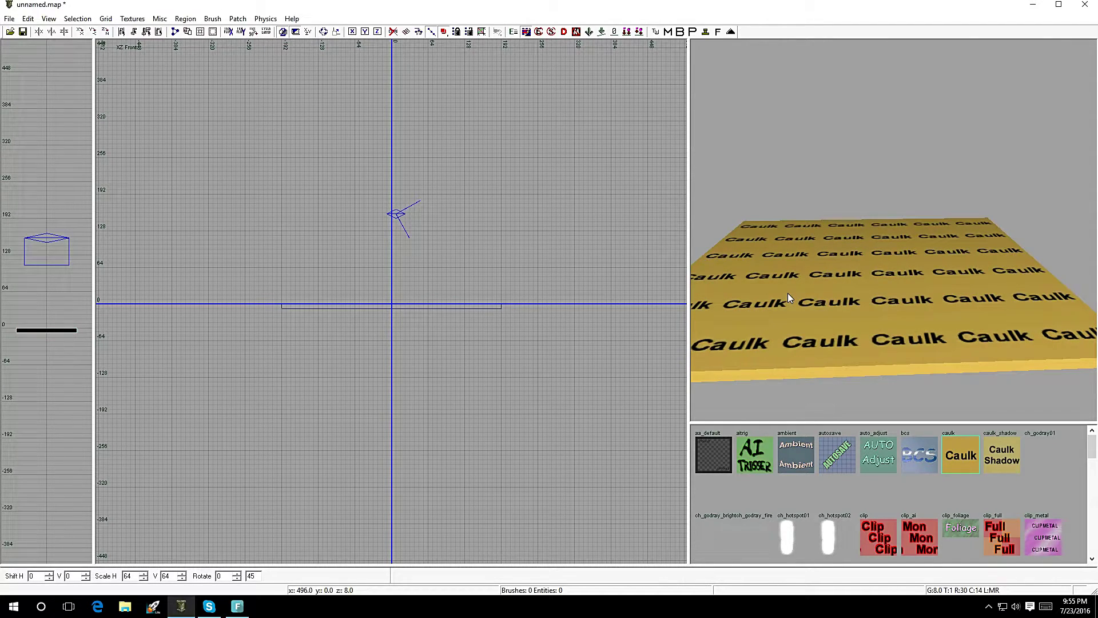
right_click_drag(805, 228, 805, 228)
left_click(838, 320, "shift")
left_click(839, 321, "shift")
left_click(838, 320, "shift")
left_click(839, 320, "shift")
left_click(839, 320, "shift")
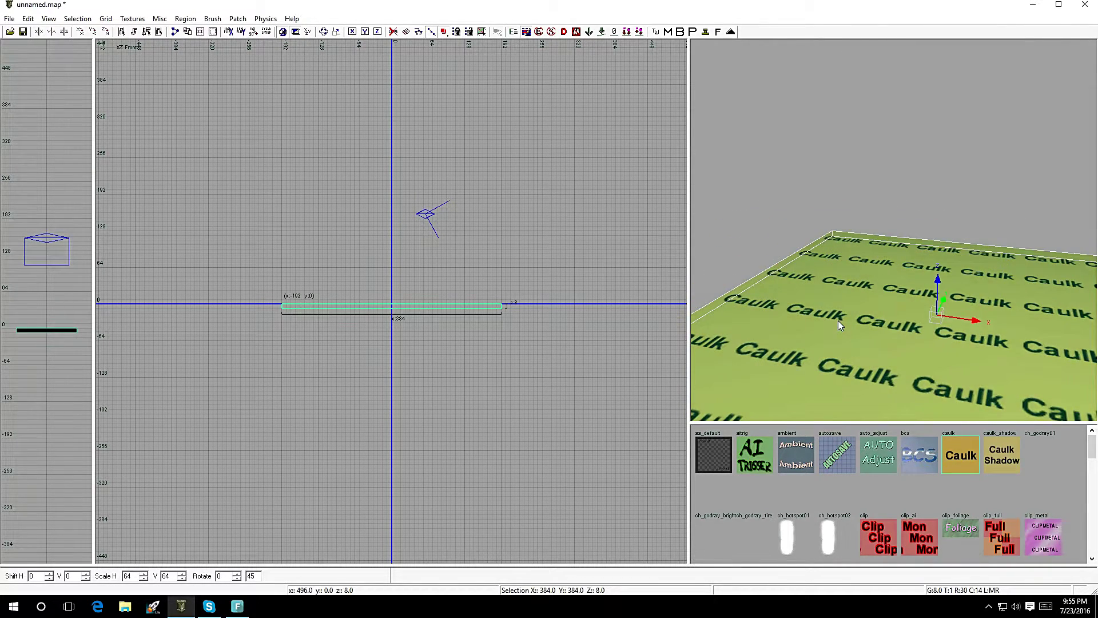
left_click(839, 321, "shift")
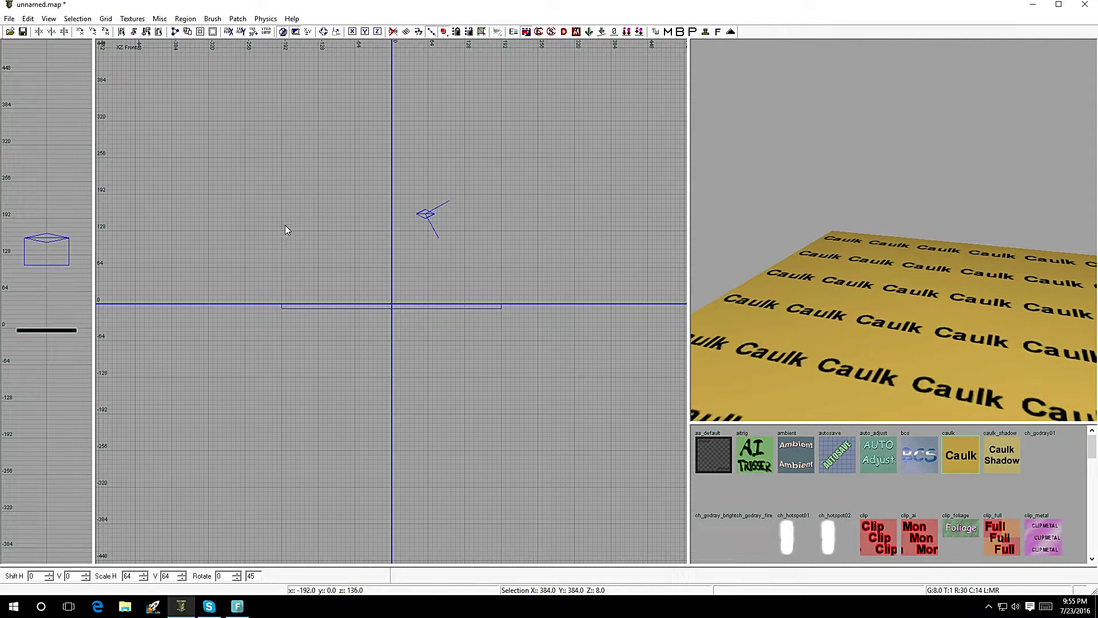
Draw a caulk wall brush about 8 units thick and 128 units high on the floor's edge at x -192
mouse_move(911, 302)
right_mouse_down()
mouse_move(921, 325)
mouse_move(908, 303)
mouse_move(931, 311)
right_mouse_up()
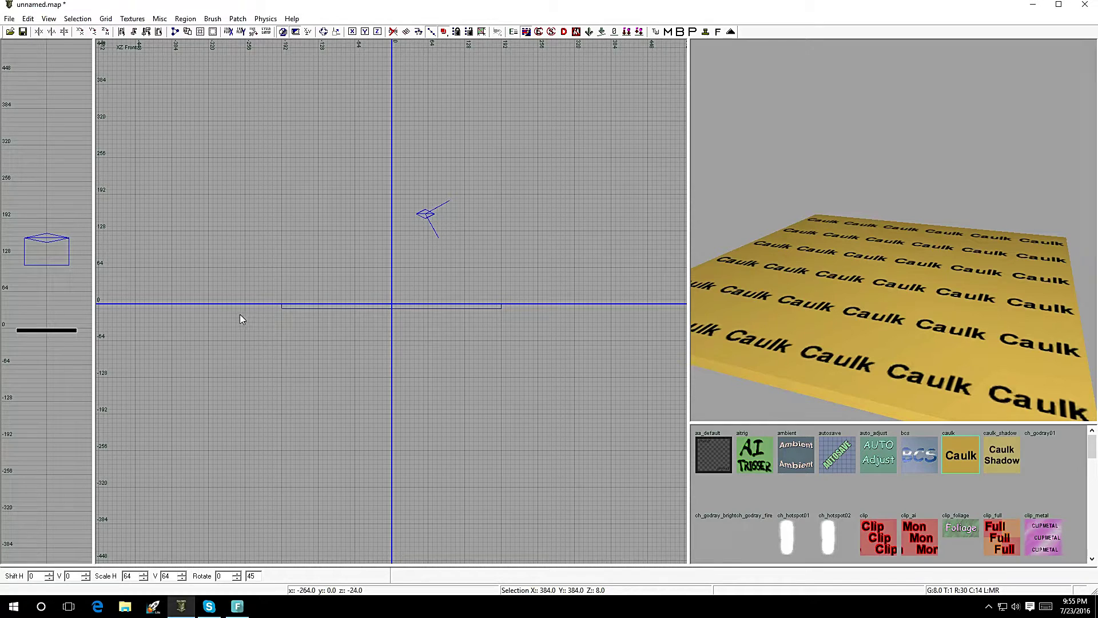
mouse_move(287, 231)
left_mouse_down()
mouse_move(280, 306)
mouse_move(226, 273)
mouse_move(413, 271)
mouse_move(289, 269)
mouse_move(294, 140)
mouse_move(283, 462)
mouse_move(282, 346)
left_mouse_up()
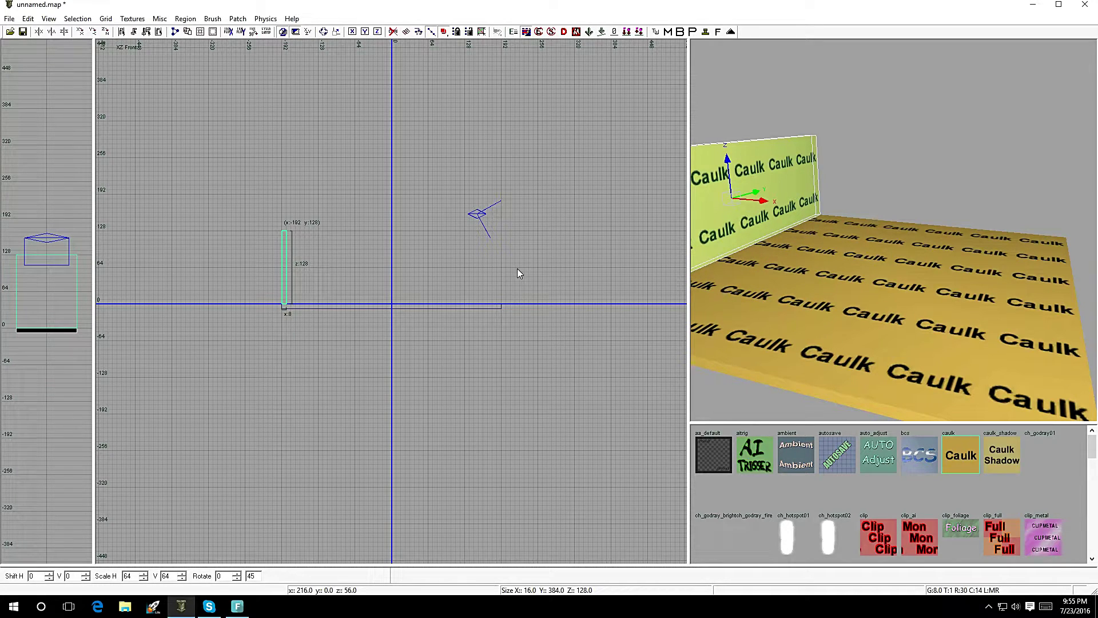
In the XY Top view, draw a second caulk wall 8 units thick and 368 units long along the floor's y 192 edge
mouse_move(771, 235)
right_mouse_down()
mouse_move(703, 235)
mouse_move(738, 234)
mouse_move(738, 217)
right_mouse_up()
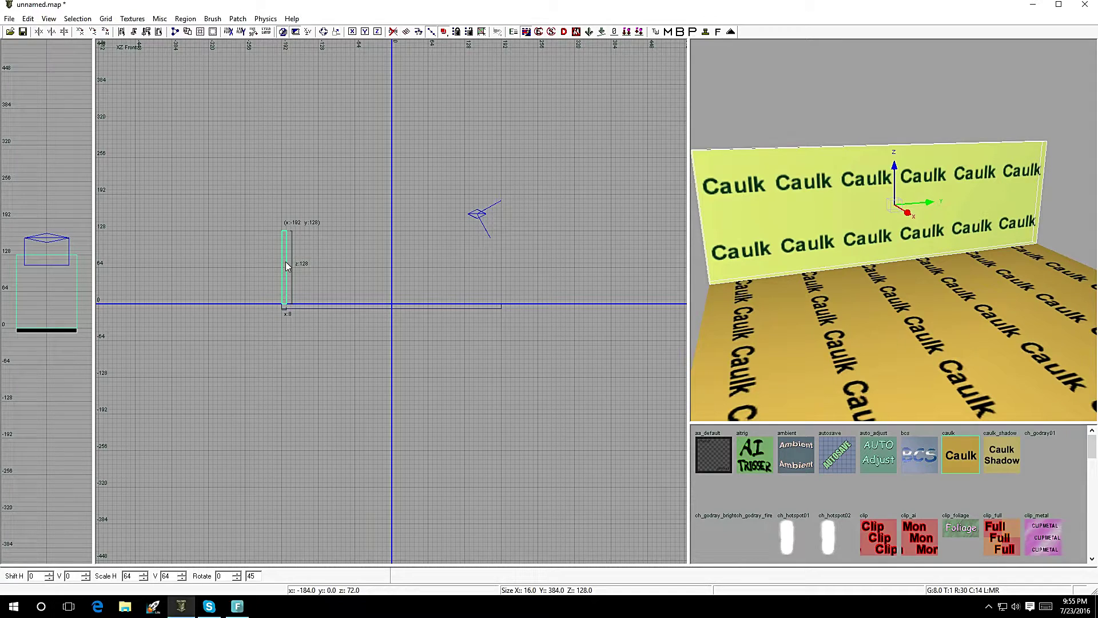
key("ctrl+Tab")
key("ctrl+Tab")
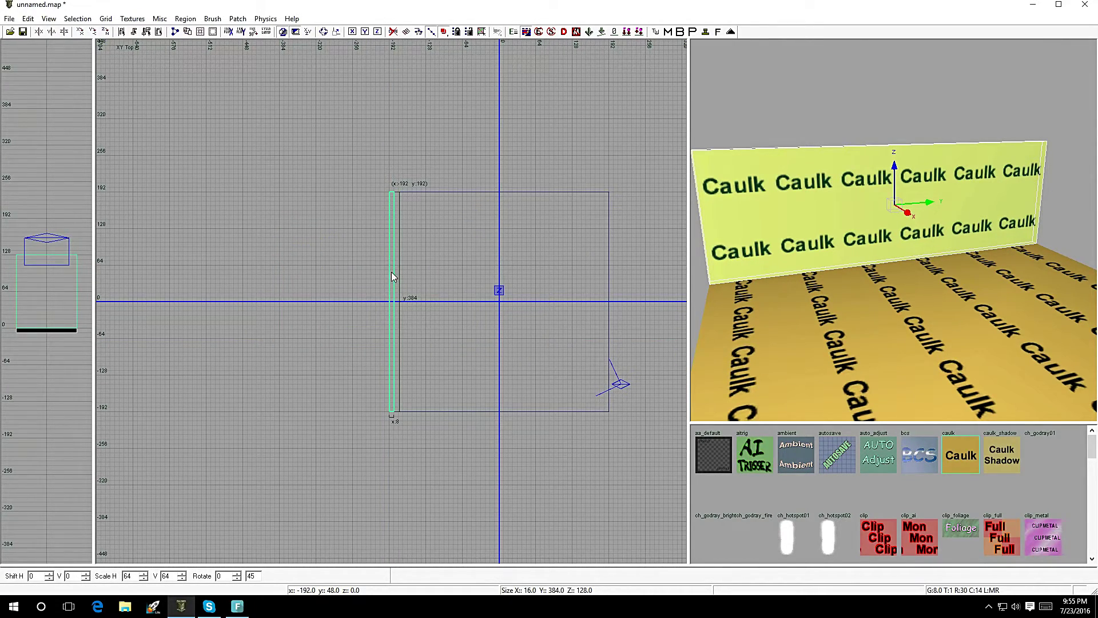
key("Escape")
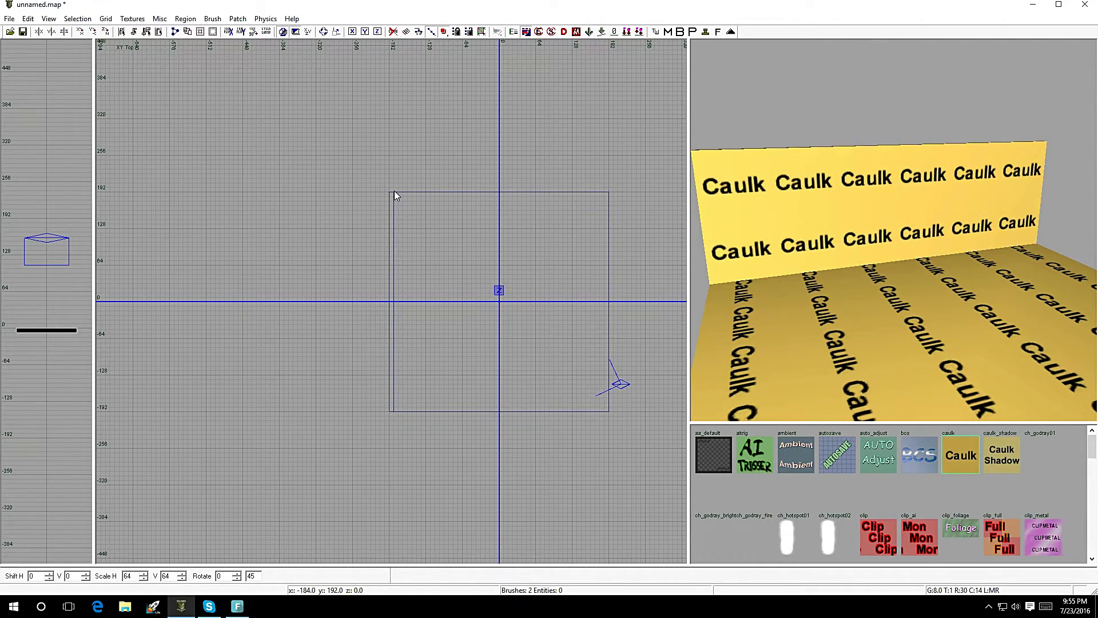
left_click_drag(394, 192, 609, 197)
key("Escape")
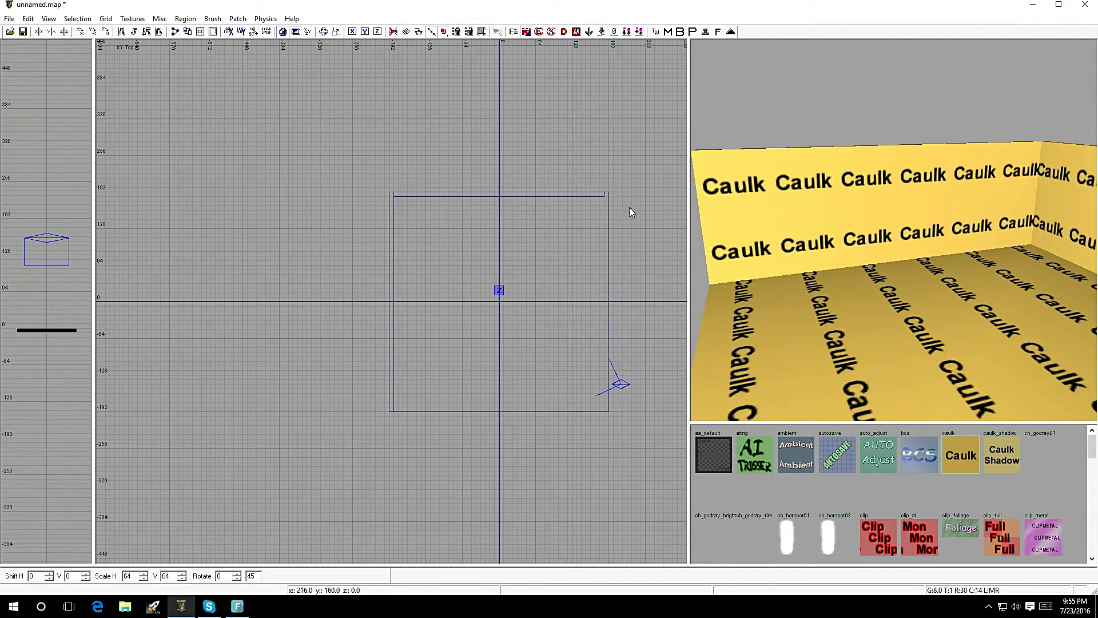
Draw 8-unit-thick caulk walls along the floor's x 192 and y -192 edges to close off the room
mouse_move(604, 193)
left_mouse_down()
mouse_move(614, 437)
mouse_move(608, 407)
mouse_move(609, 421)
left_mouse_up()
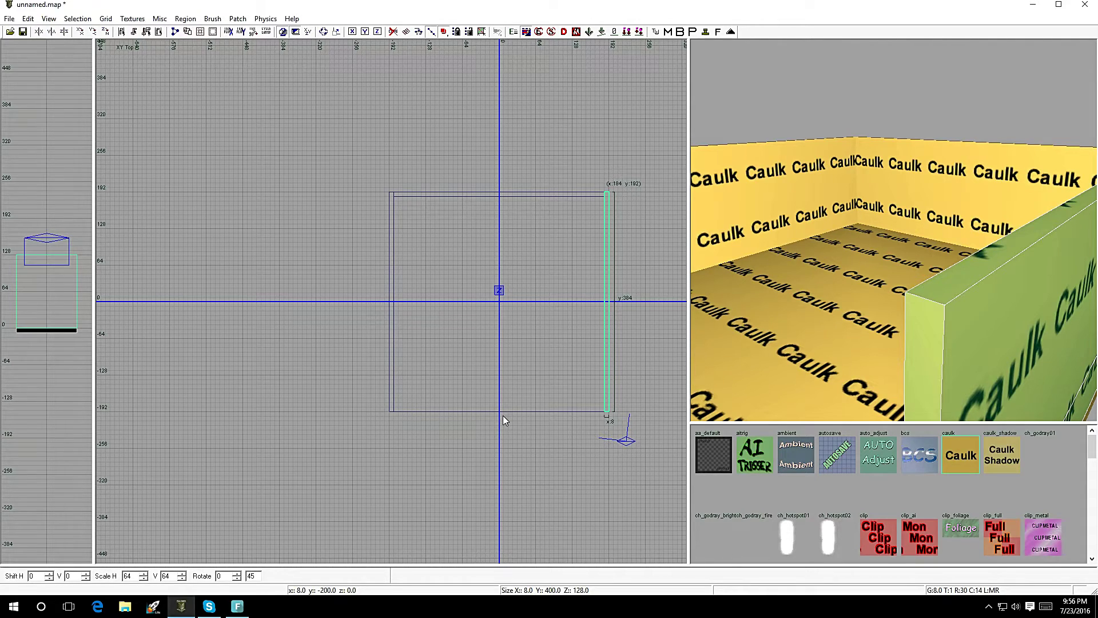
key("Escape")
mouse_move(402, 410)
left_mouse_down()
mouse_move(605, 419)
mouse_move(579, 427)
left_mouse_up()
mouse_move(847, 252)
right_mouse_down()
mouse_move(841, 235)
mouse_move(795, 240)
mouse_move(806, 229)
mouse_move(893, 246)
mouse_move(801, 243)
mouse_move(847, 279)
mouse_move(875, 277)
mouse_move(810, 279)
right_mouse_up()
key("Escape")
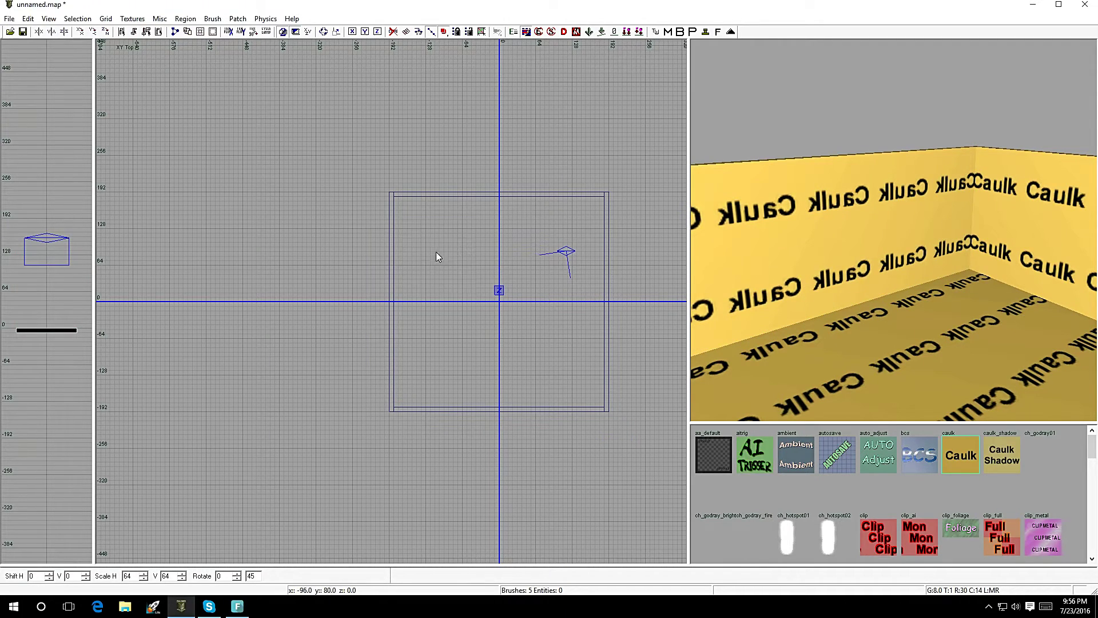
Draw a 368 by 368 unit caulk ceiling between the walls and thin it to 8 units with its upper face at height 128
mouse_move(394, 197)
left_mouse_down()
mouse_move(549, 332)
mouse_move(606, 412)
left_mouse_up()
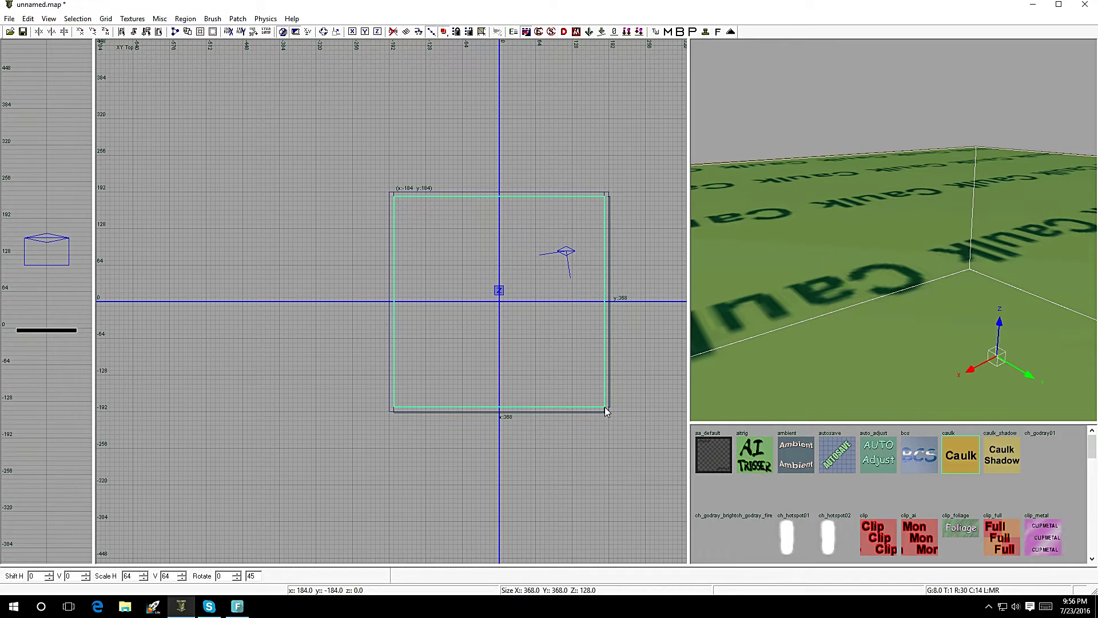
key("ctrl+Tab")
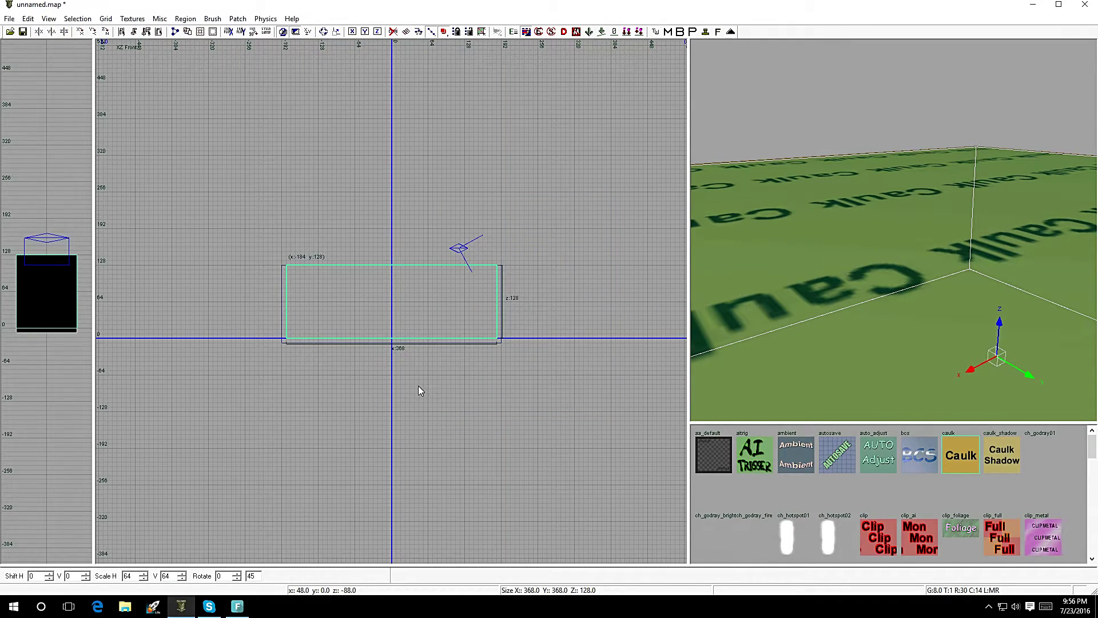
left_click_drag(429, 423, 424, 335)
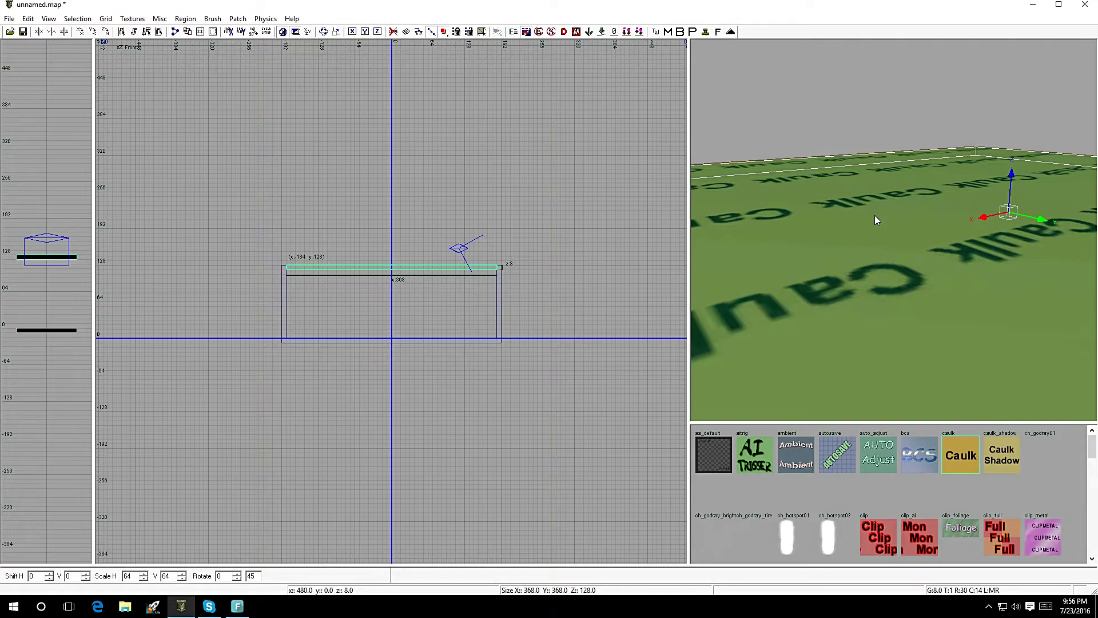
Fly the 3D camera inside the room, deselect the ceiling, and examine the walls, floor and ceiling
right_click_drag(874, 215, 904, 225)
mouse_move(874, 260)
right_mouse_down()
mouse_move(874, 286)
mouse_move(874, 240)
mouse_move(874, 280)
mouse_move(832, 289)
mouse_move(855, 223)
mouse_move(827, 215)
mouse_move(847, 223)
mouse_move(840, 233)
mouse_move(875, 217)
right_mouse_up()
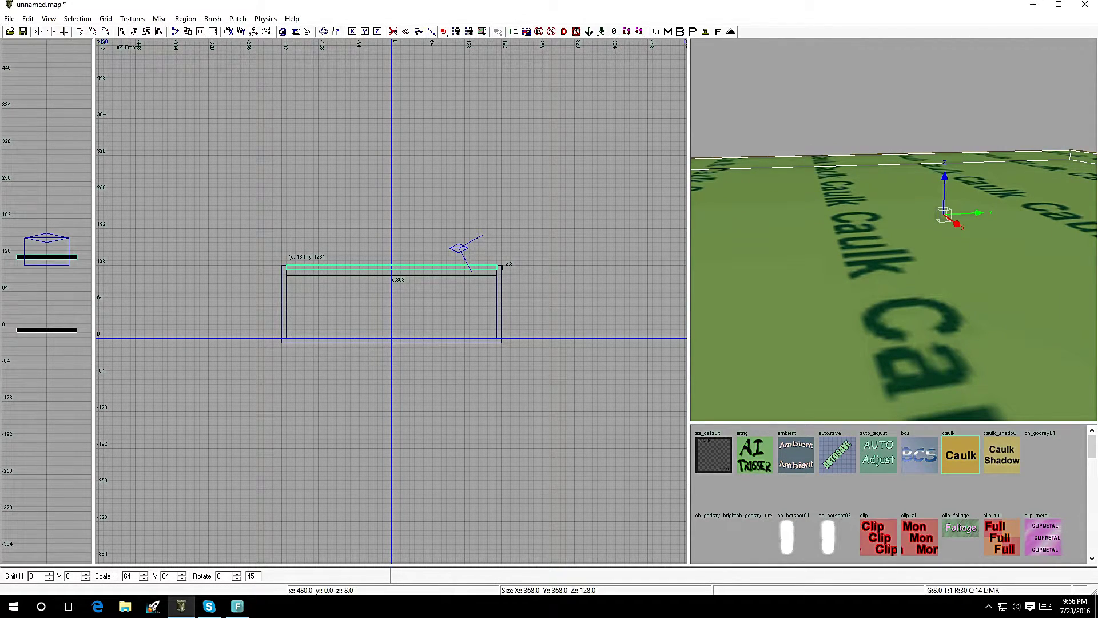
right_click_drag(874, 216, 884, 280, "ctrl")
mouse_move(865, 225)
right_mouse_down()
mouse_move(715, 225)
mouse_move(873, 229)
right_mouse_up()
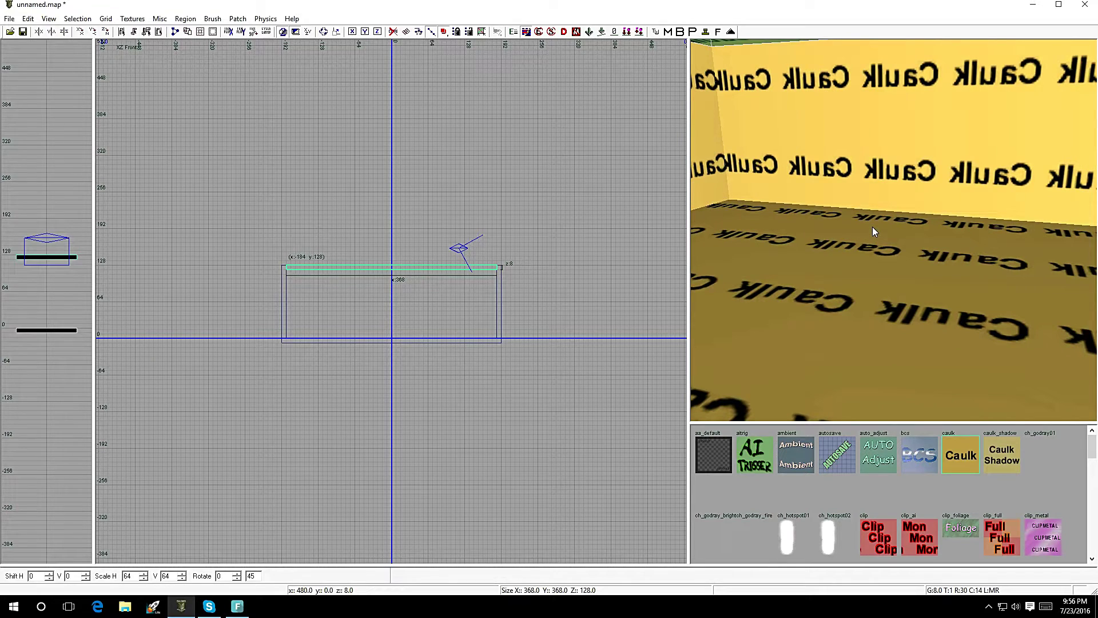
key("Left")
key("Left")
key("Left")
key("Right")
key("Right")
key("Right")
right_click_drag(873, 226, 873, 226)
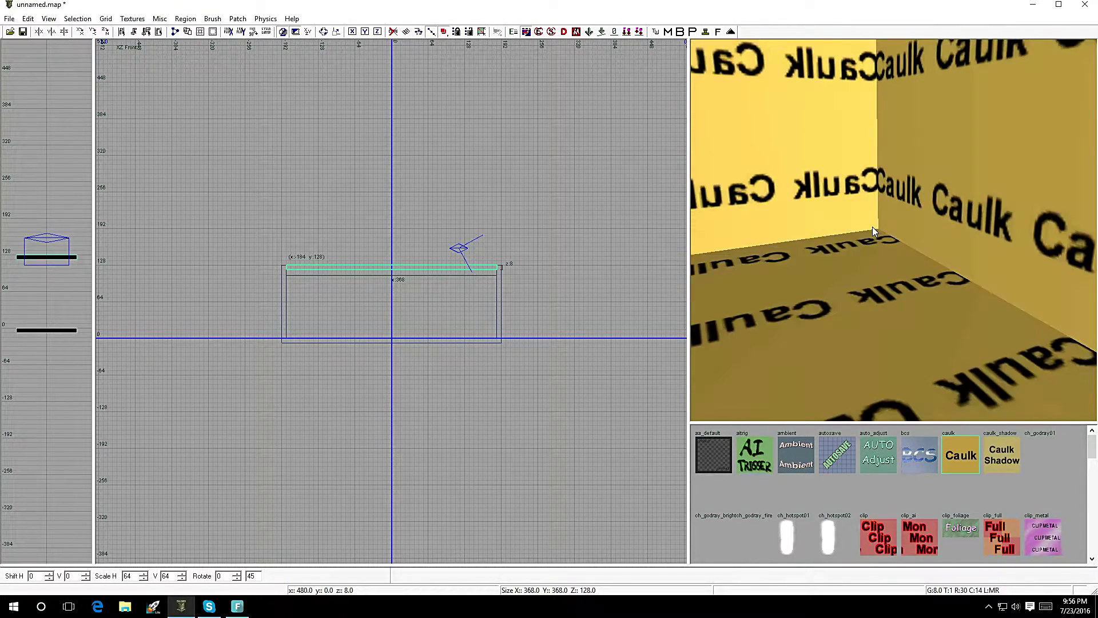
key("Down")
key("Down")
key("Down")
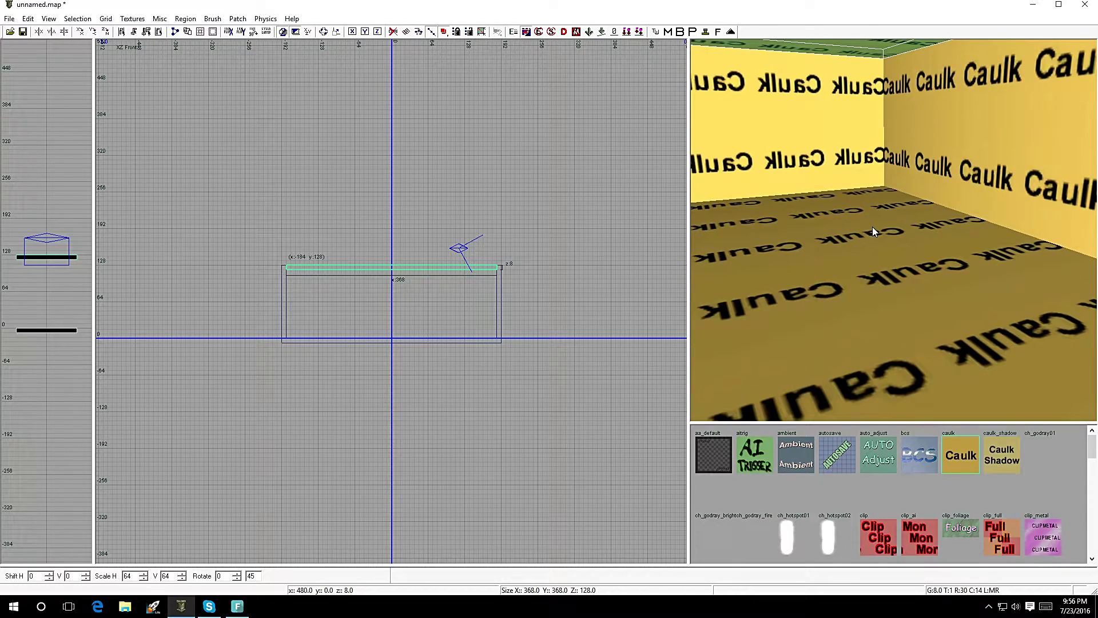
key("Escape")
right_click_drag(873, 225, 715, 323)
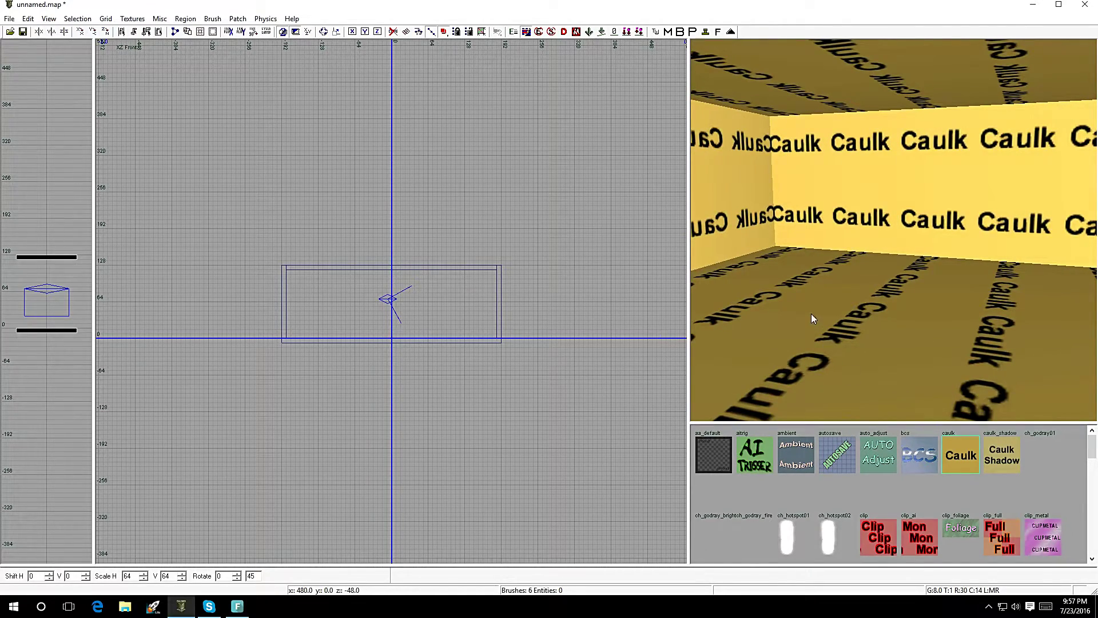
right_click_drag(827, 335, 829, 330)
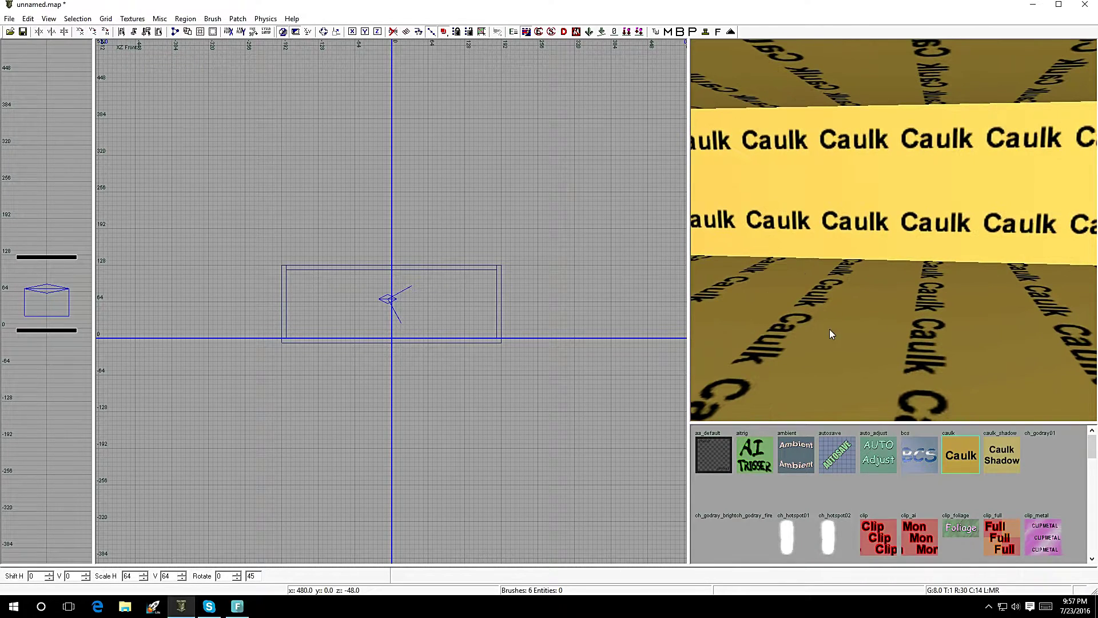
Select the wall at x -192 and browse the textures of all usages
left_click(831, 230, "shift")
right_click_drag(855, 262, 854, 262)
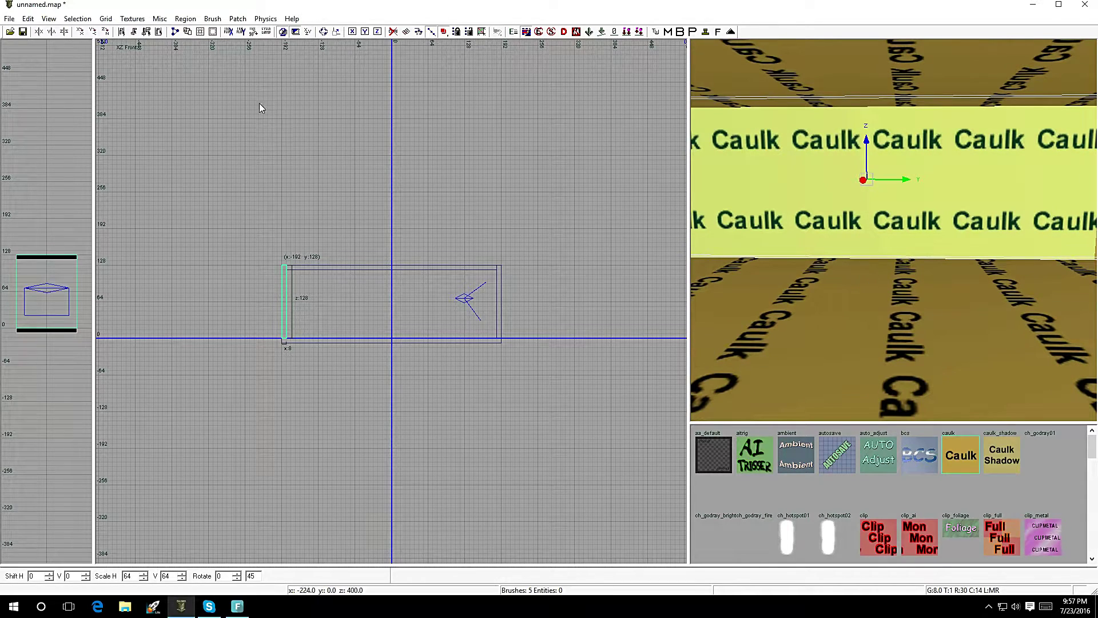
left_click(133, 19)
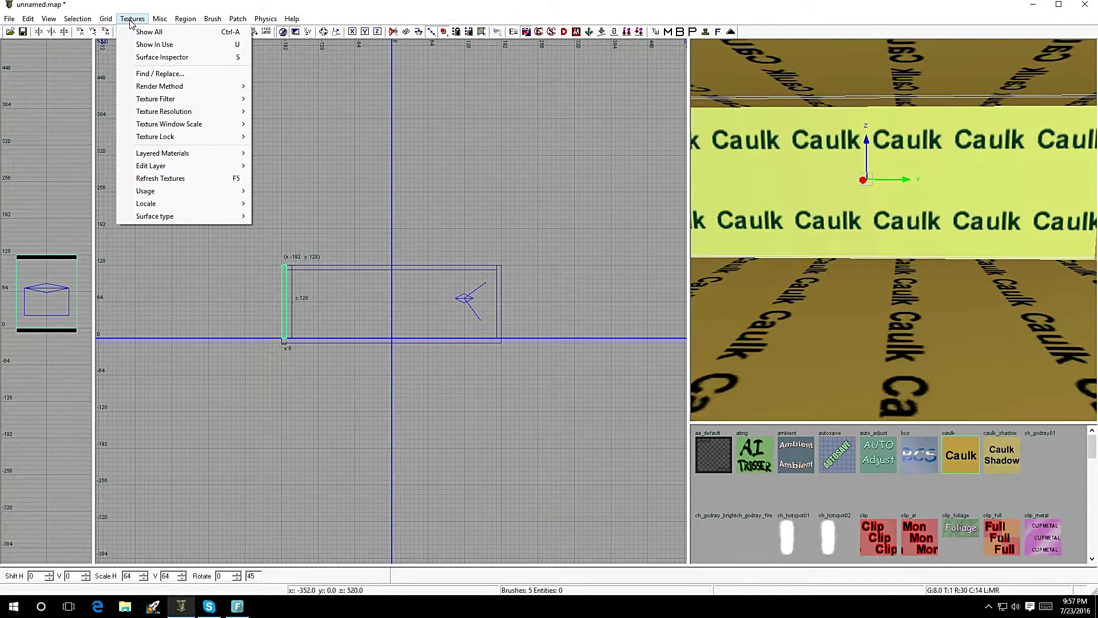
mouse_move(214, 203)
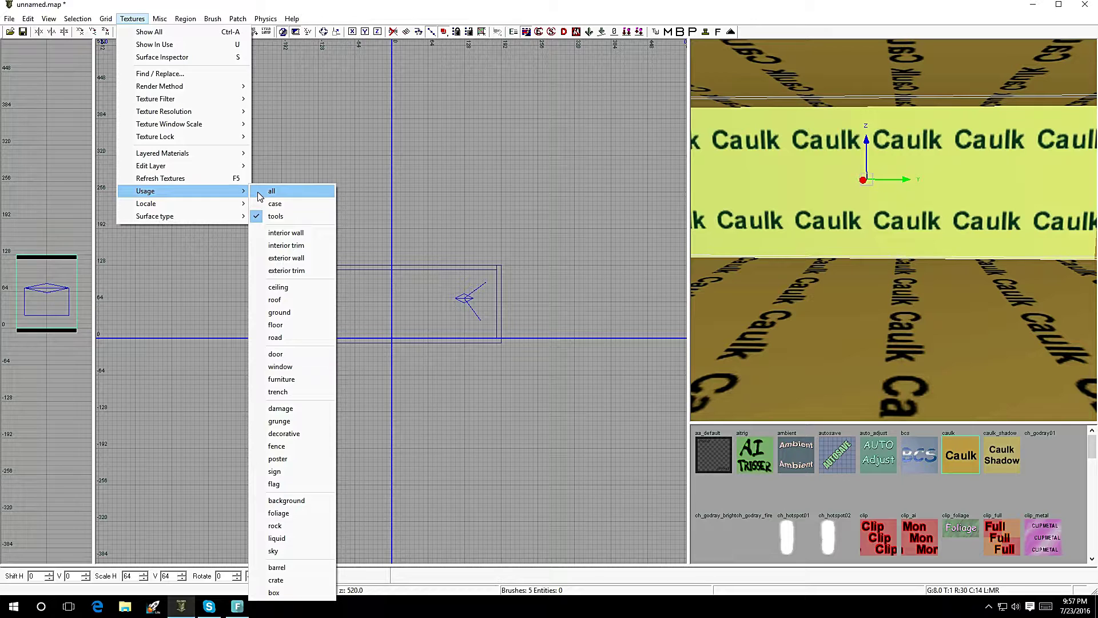
left_click(259, 194)
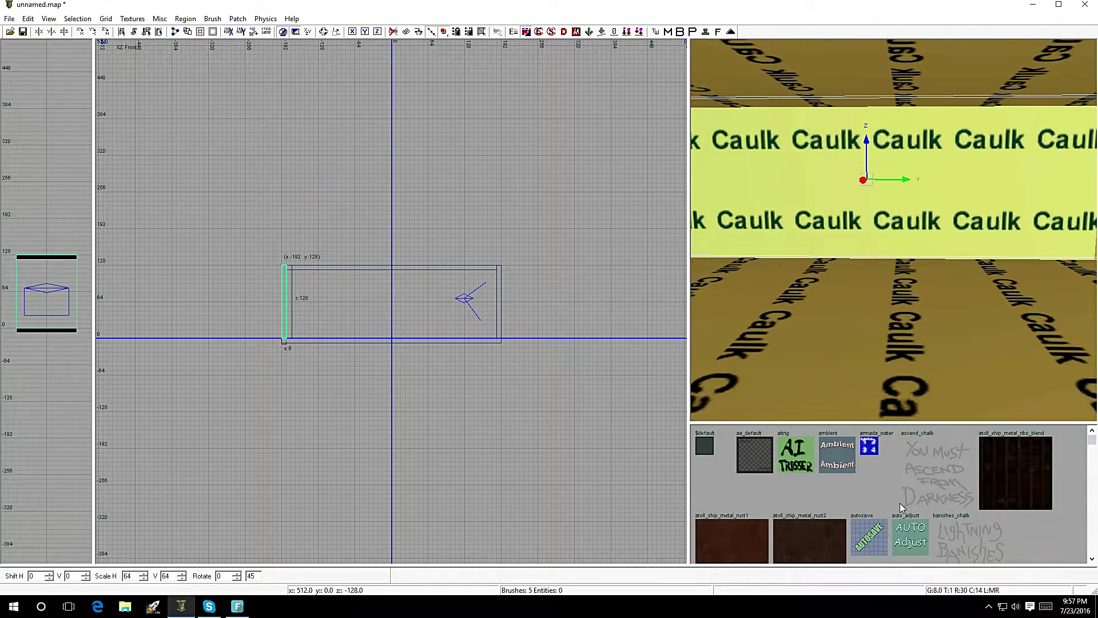
scroll(952, 519, "down", 10)
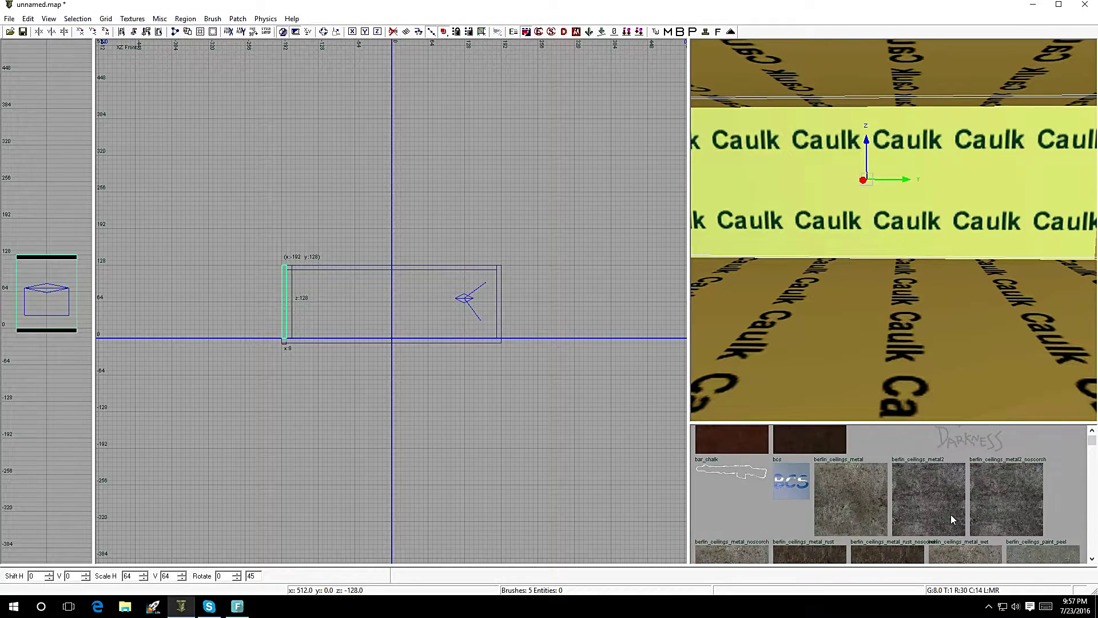
scroll(951, 519, "down", 15)
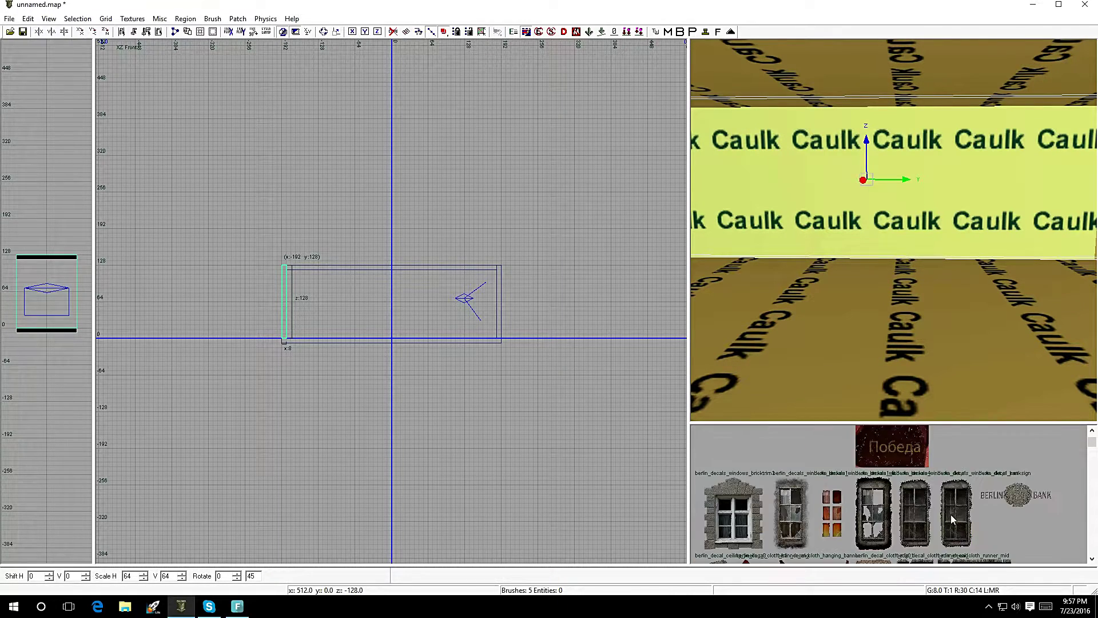
scroll(951, 519, "down", 15)
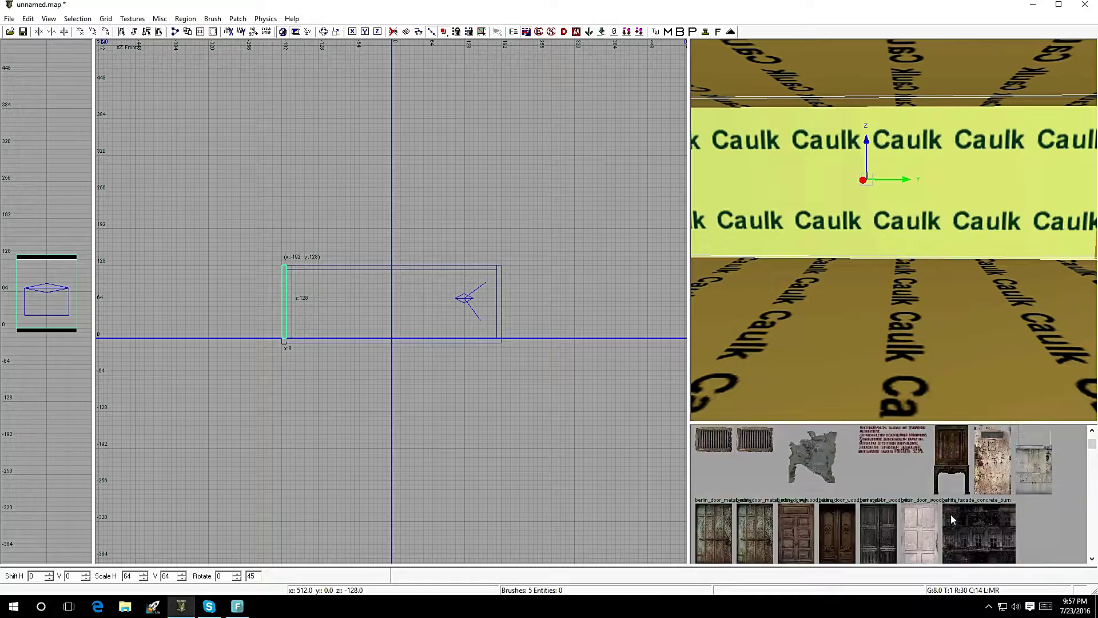
scroll(951, 518, "down", 15)
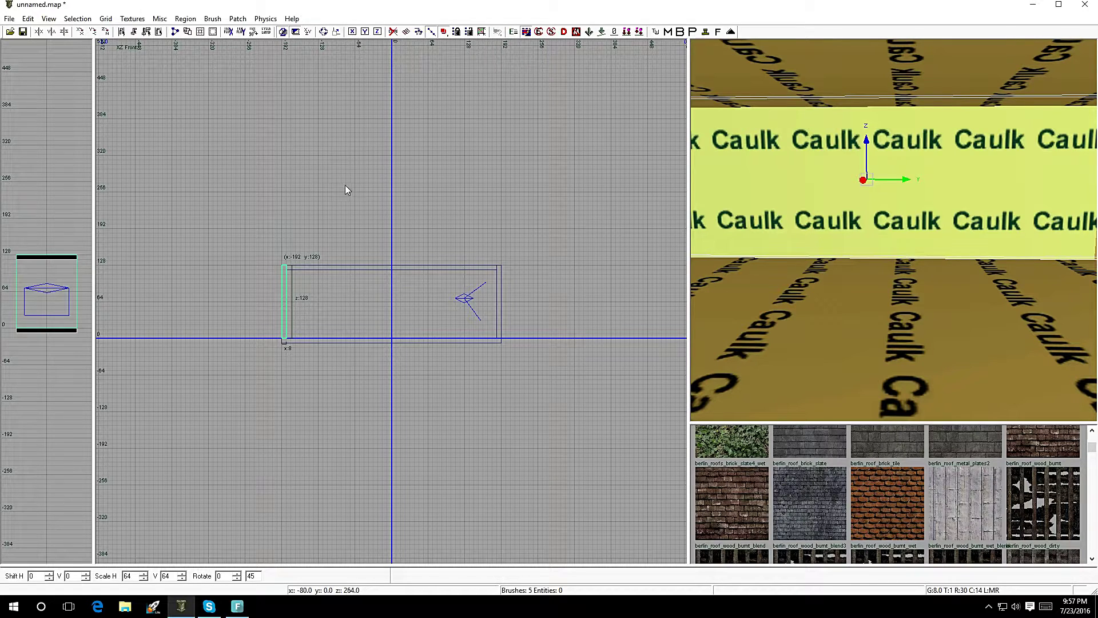
Filter the textures to interior wall usage, enlarge the texture view, and apply berlin_wall_plaster_wallpaper18 to the selected wall
left_click(124, 20)
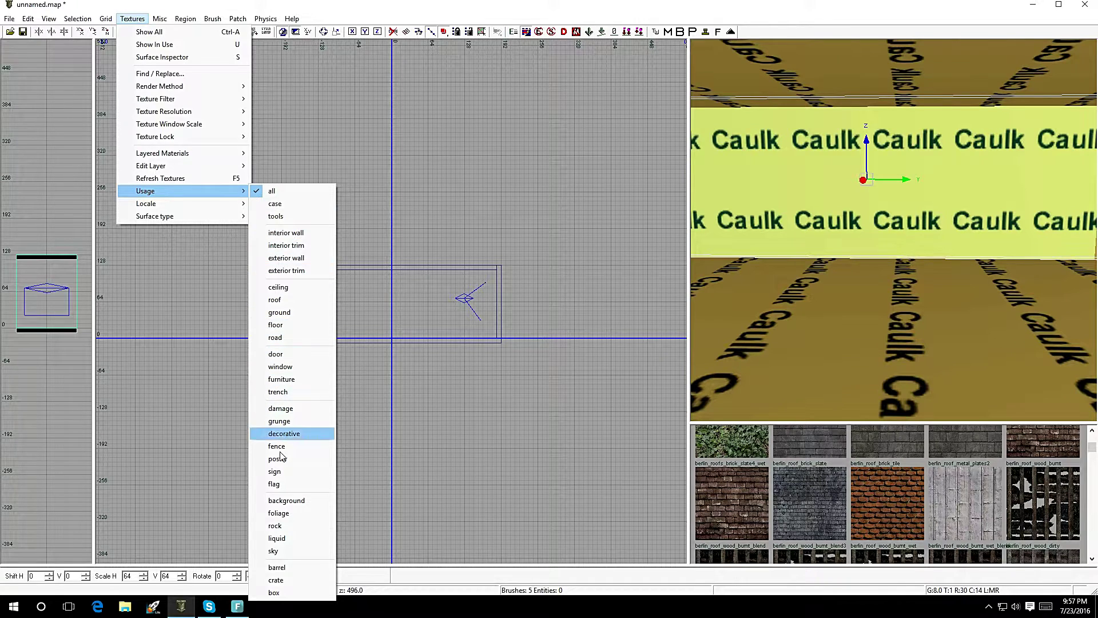
left_click(286, 233)
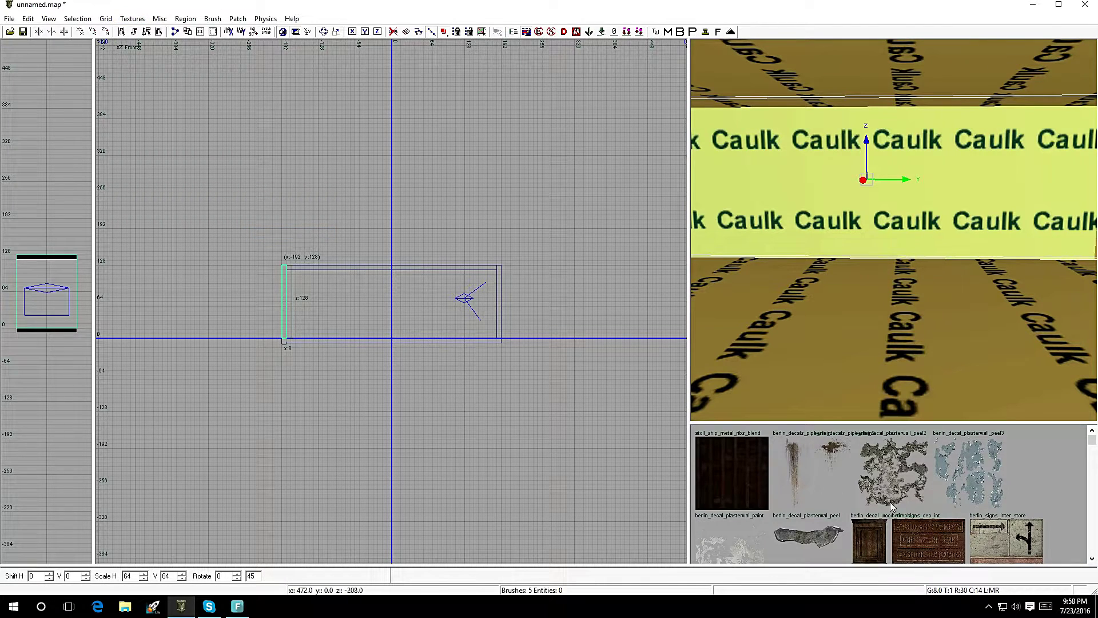
scroll(893, 506, "down", 10)
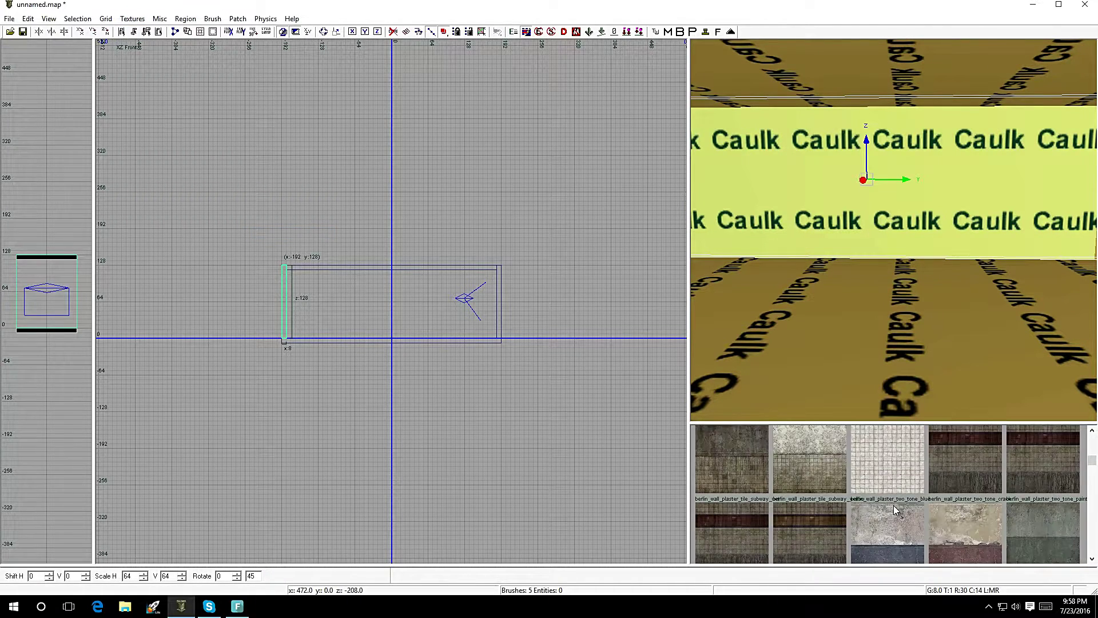
scroll(894, 506, "down", 4)
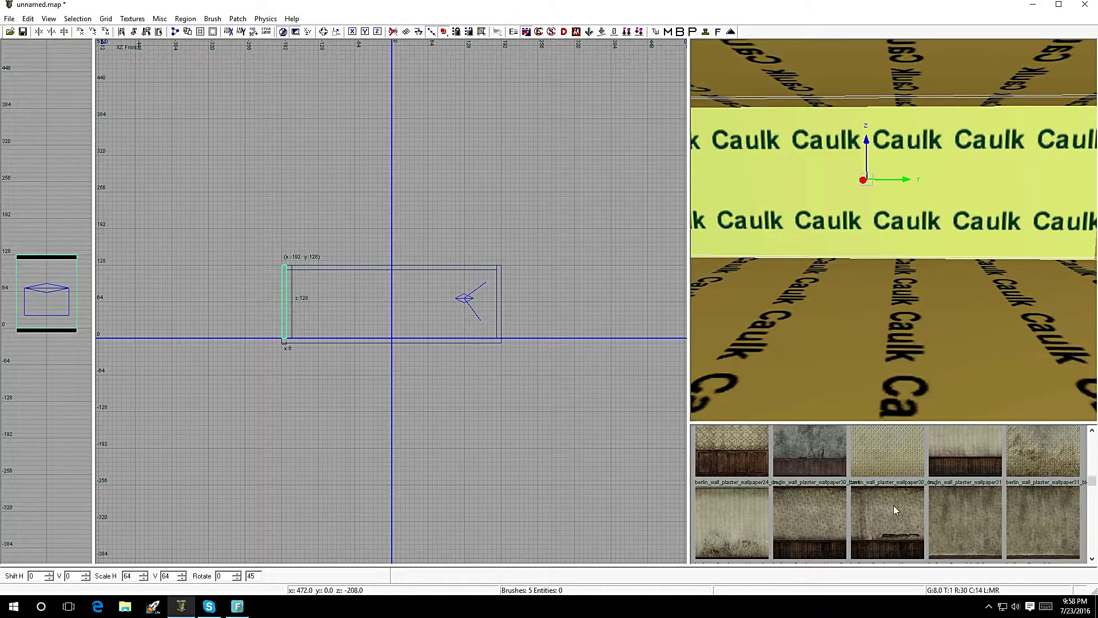
left_click_drag(888, 421, 890, 334)
scroll(875, 452, "up", 4)
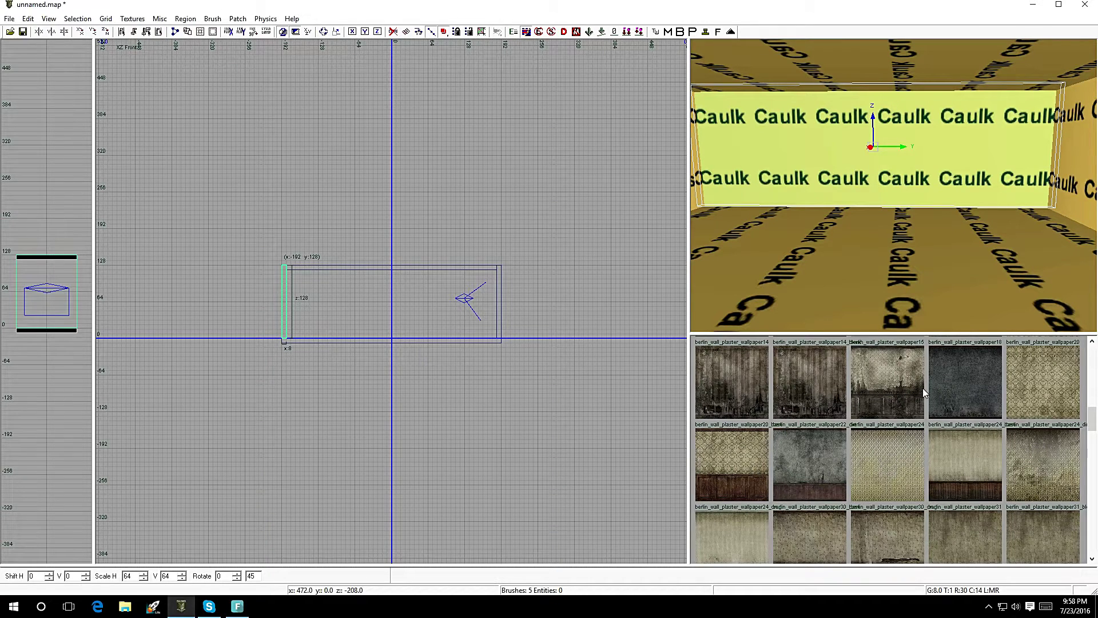
left_click(953, 389)
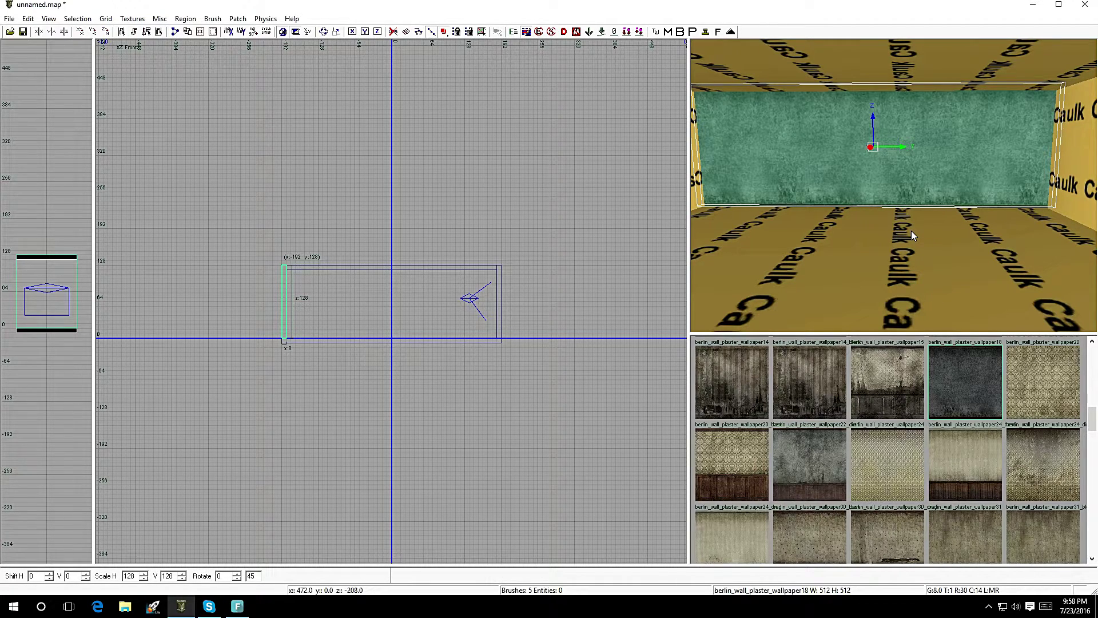
Deselect the textured wall and raise the ceiling brush 8 units so its upper face sits at height 136
key("Escape")
mouse_move(893, 199)
right_mouse_down()
mouse_move(897, 220)
mouse_move(910, 212)
mouse_move(901, 220)
right_mouse_up()
left_click(860, 148, "shift")
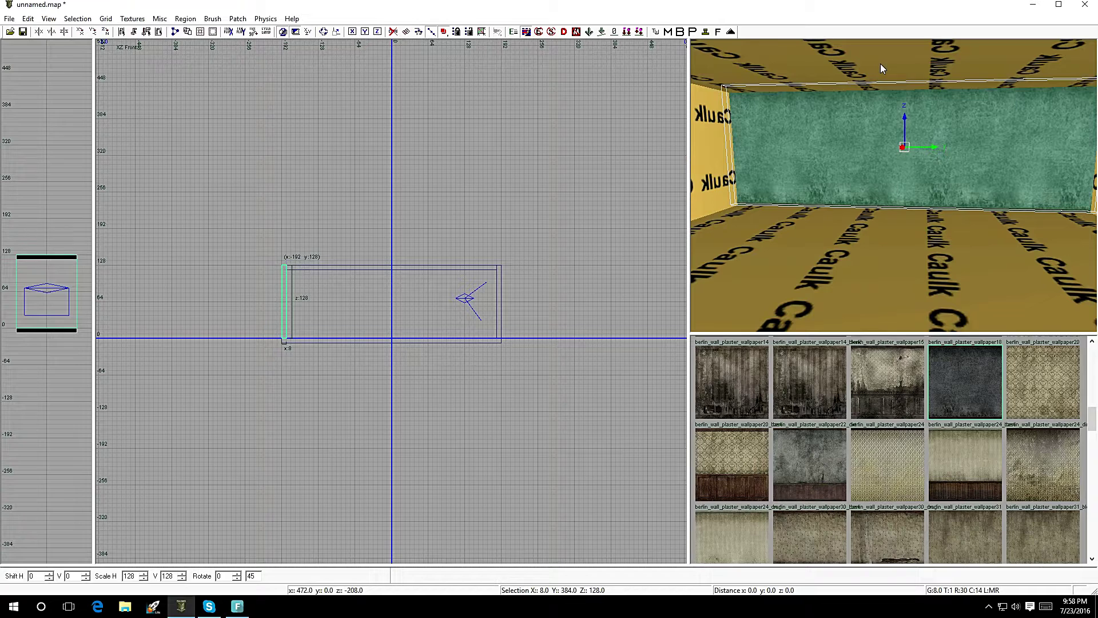
key("Escape")
left_click(874, 77, "shift")
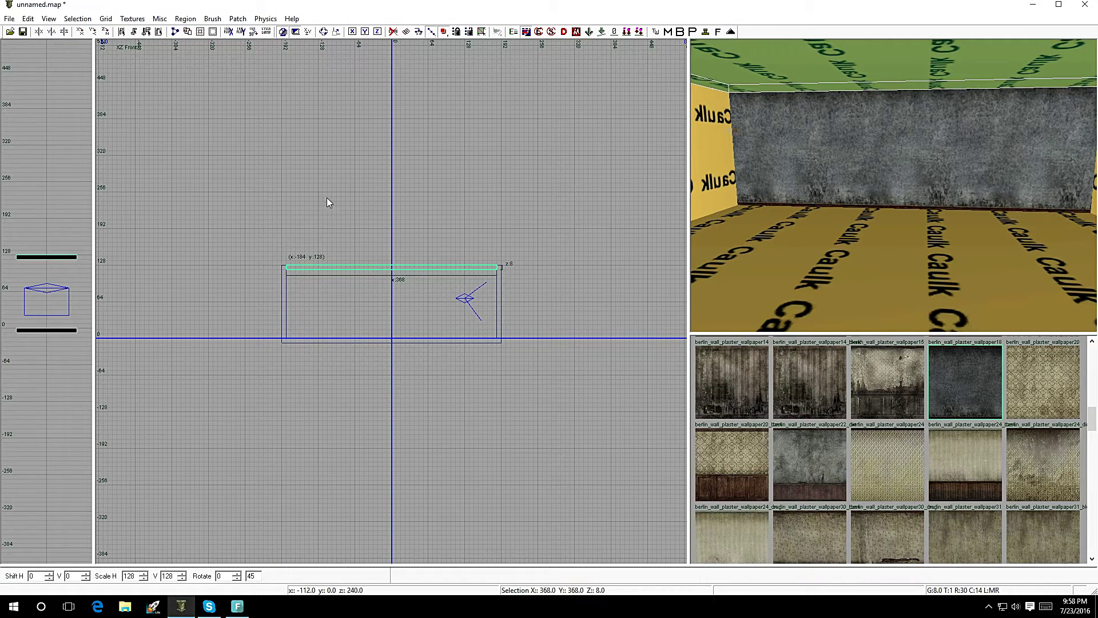
left_click_drag(370, 267, 371, 261)
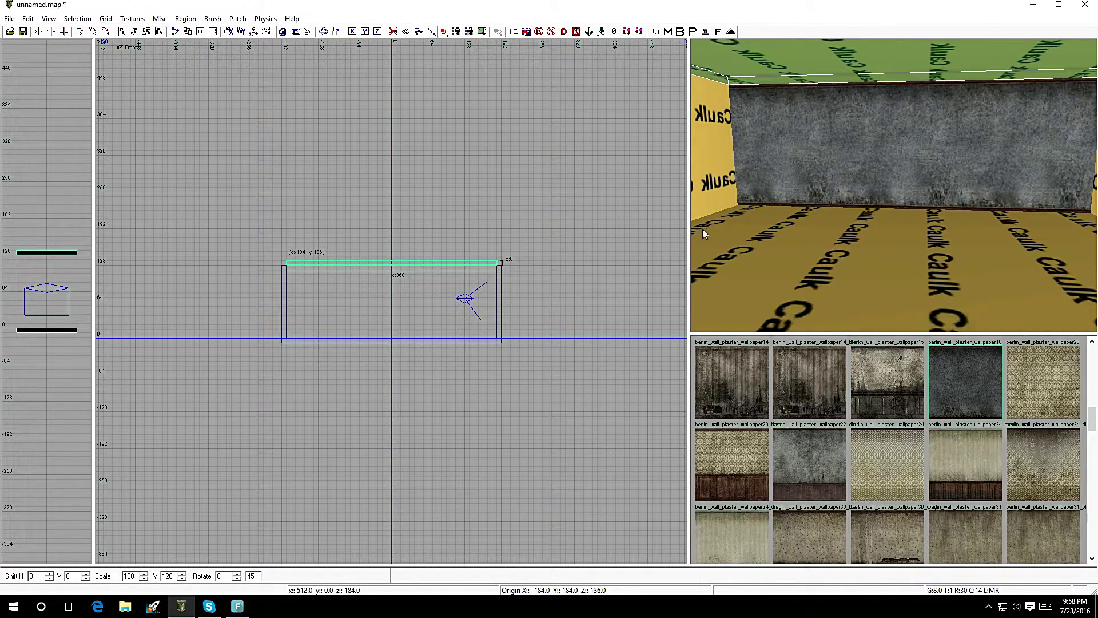
key("Escape")
Select the three remaining caulk walls together, apply berlin_wall_plaster_wallpaper18 to them, and clear the selection
mouse_move(836, 211)
right_mouse_down()
mouse_move(836, 177)
mouse_move(910, 215)
mouse_move(899, 209)
mouse_move(973, 215)
right_mouse_up()
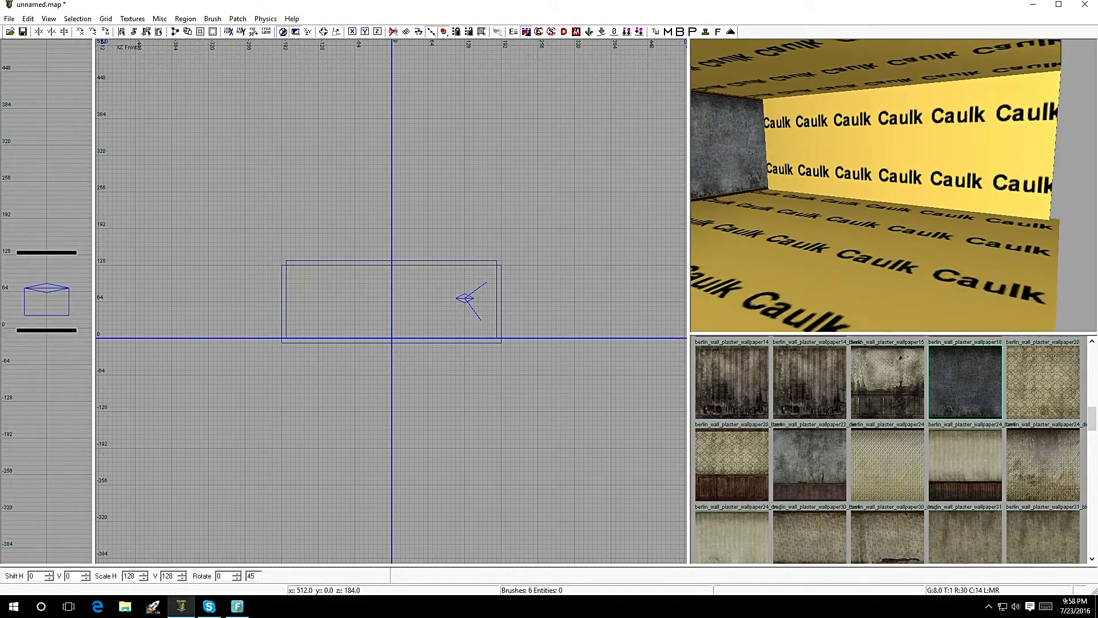
left_click(846, 163, "shift")
mouse_move(846, 163)
right_mouse_down()
mouse_move(1007, 163)
mouse_move(800, 149)
mouse_move(870, 151)
mouse_move(847, 154)
right_mouse_up()
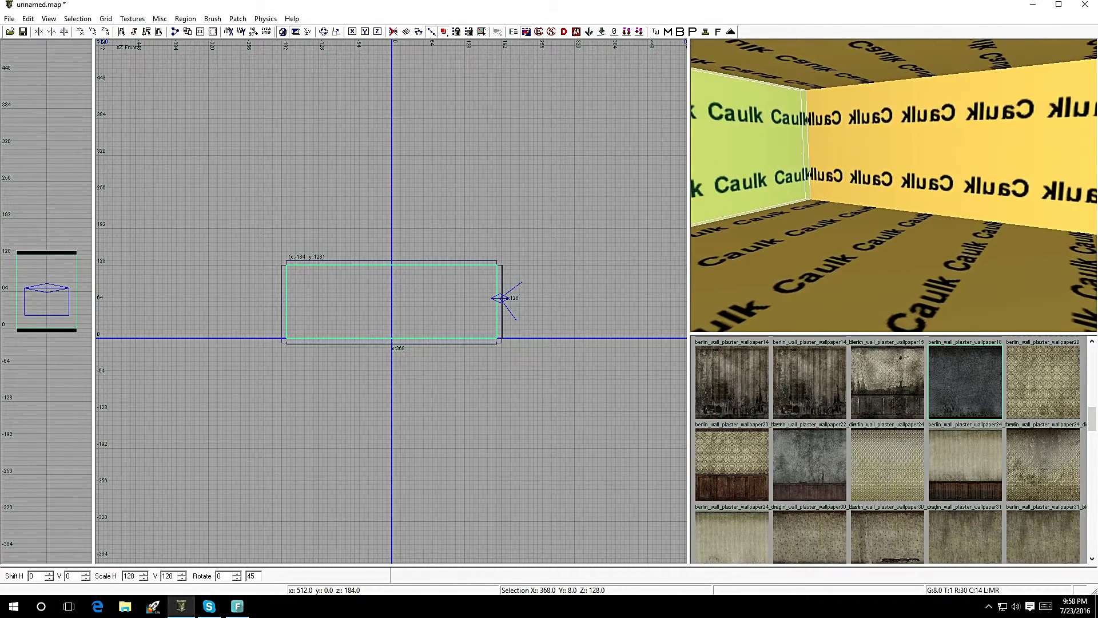
left_click(870, 154, "shift")
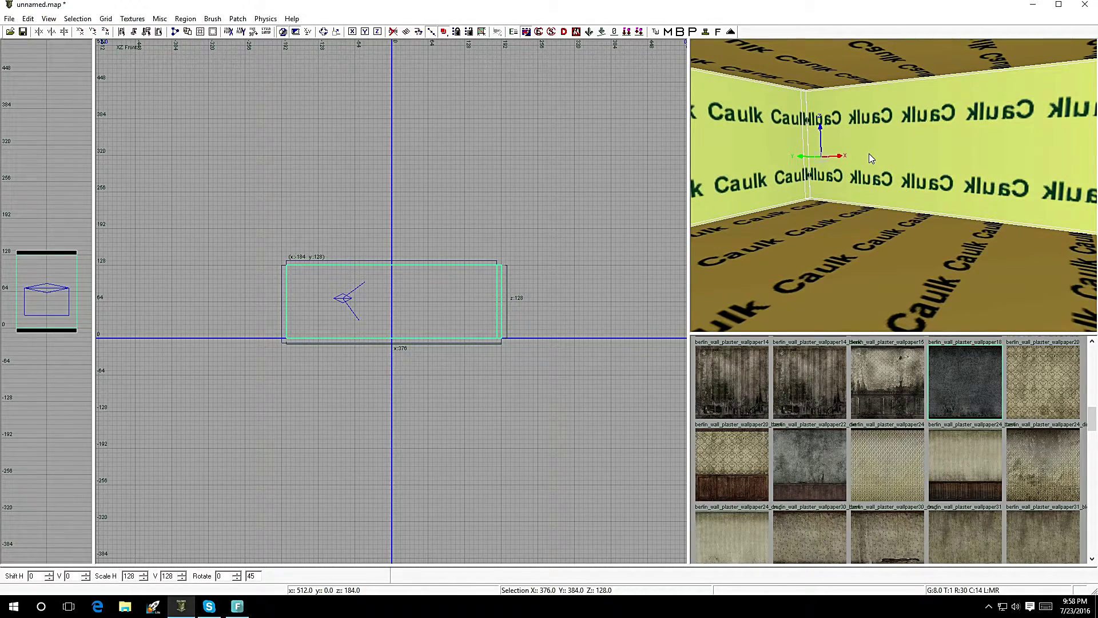
mouse_move(869, 154)
right_mouse_down()
mouse_move(927, 150)
mouse_move(853, 145)
mouse_move(874, 175)
mouse_move(715, 171)
mouse_move(877, 175)
mouse_move(867, 170)
right_mouse_up()
left_click(857, 160, "shift")
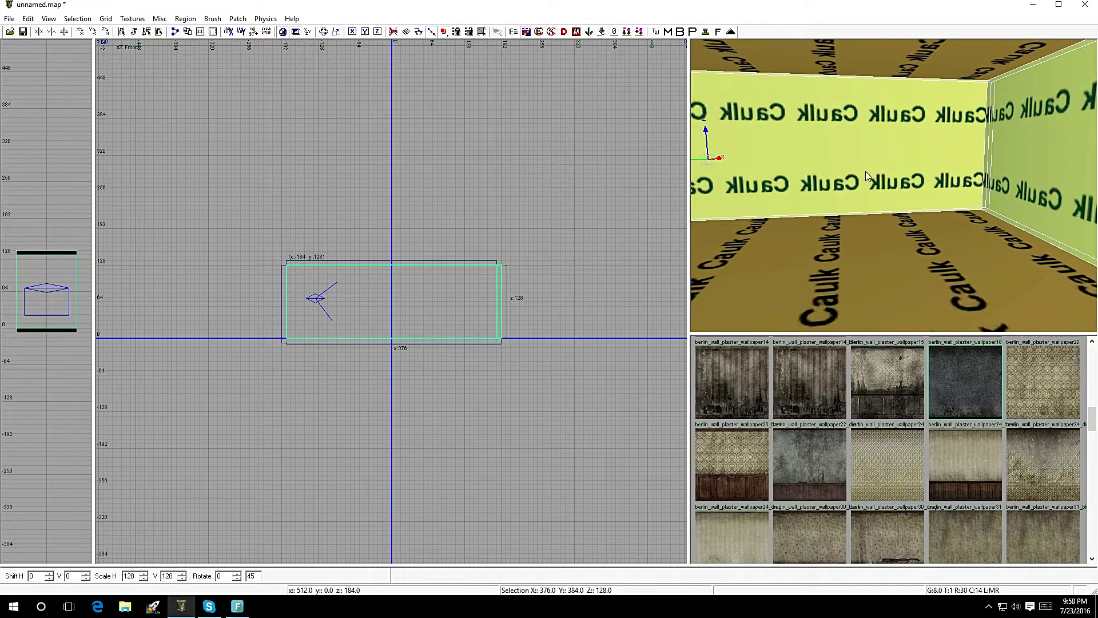
left_click(947, 374)
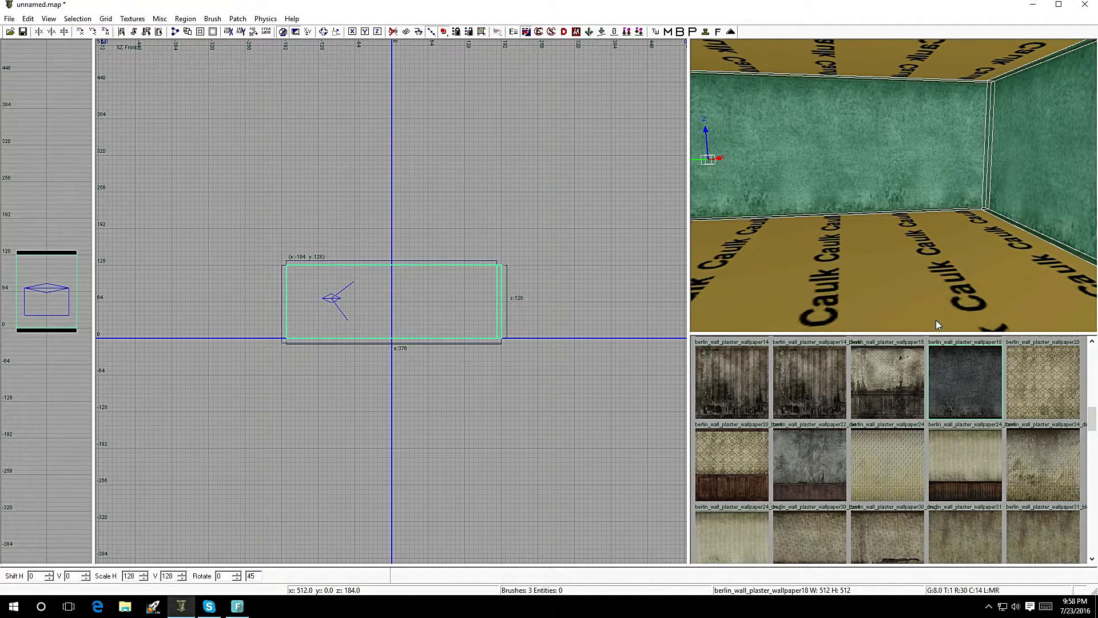
key("Escape")
Select the floor brush, filter the textures to floor usage, apply berlin_floors_rock_tile2, and deselect the floor
mouse_move(938, 277)
right_mouse_down()
mouse_move(898, 273)
mouse_move(938, 277)
right_mouse_up()
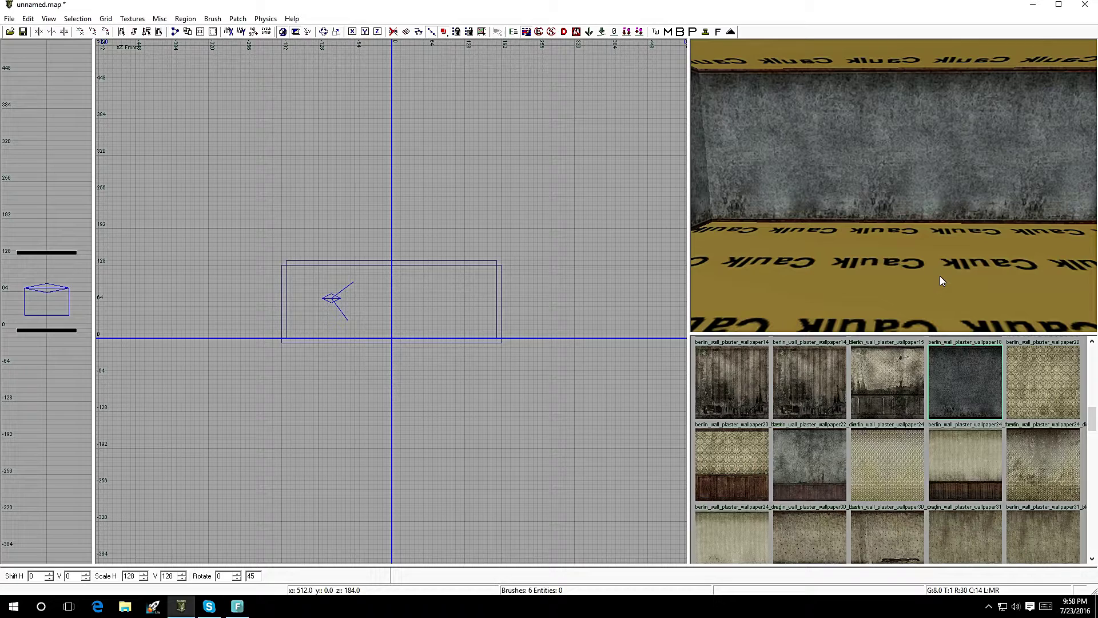
left_click(941, 273, "shift")
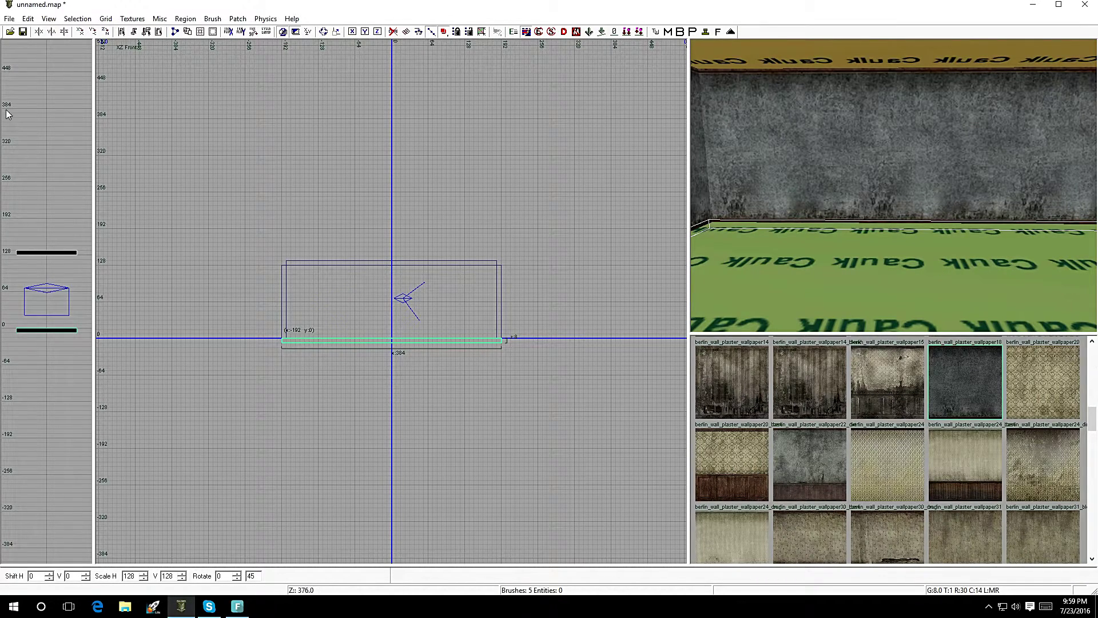
left_click(133, 18)
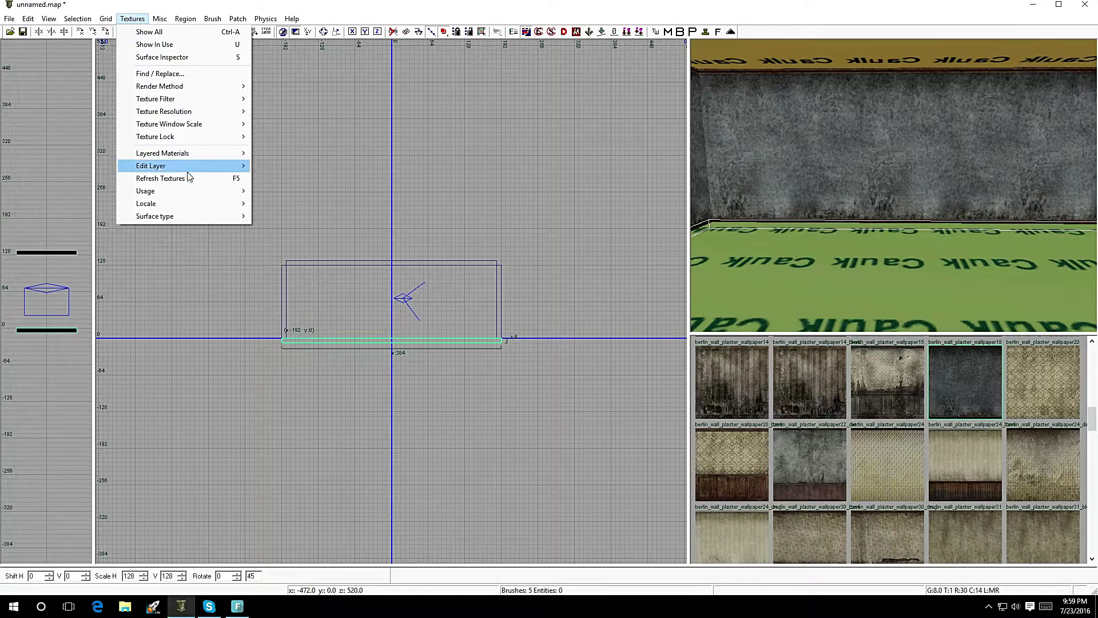
mouse_move(195, 198)
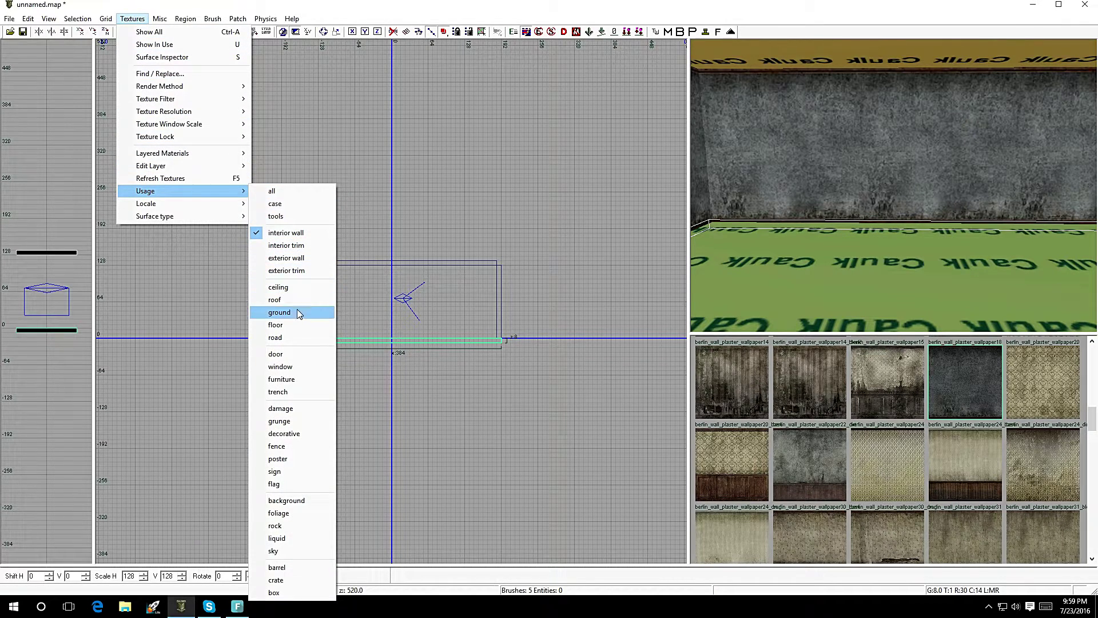
left_click(298, 324)
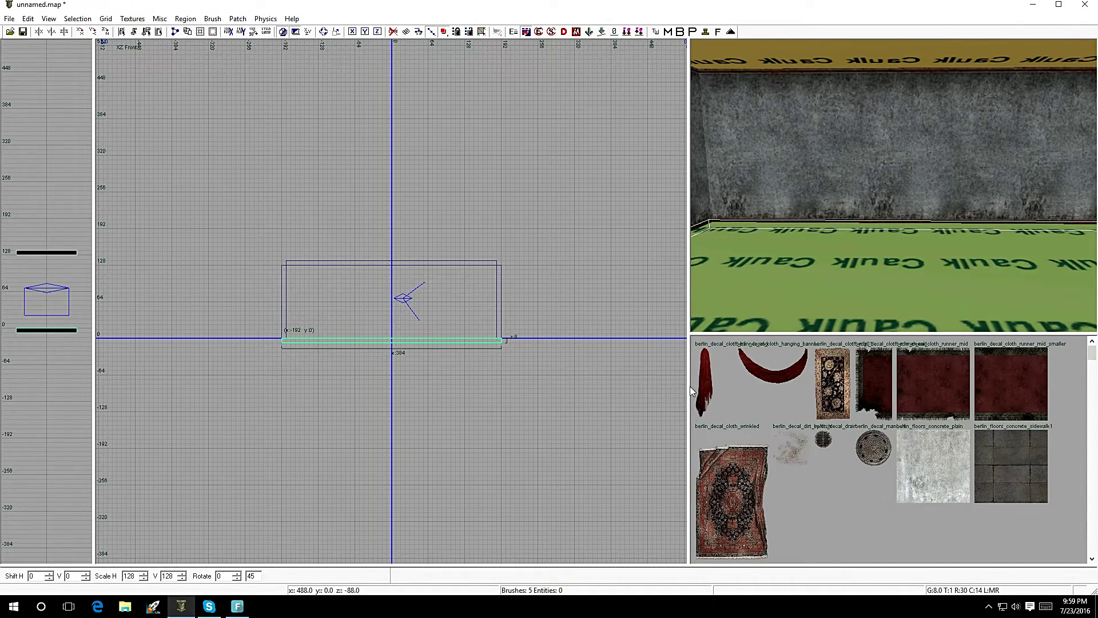
scroll(874, 434, "down", 3)
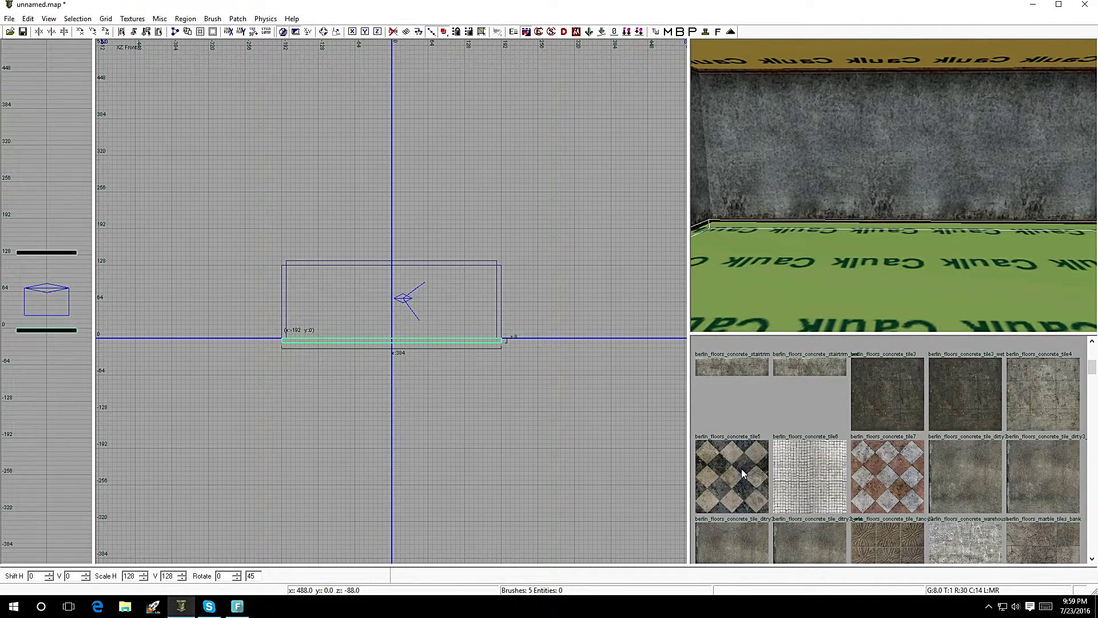
scroll(862, 448, "down", 6)
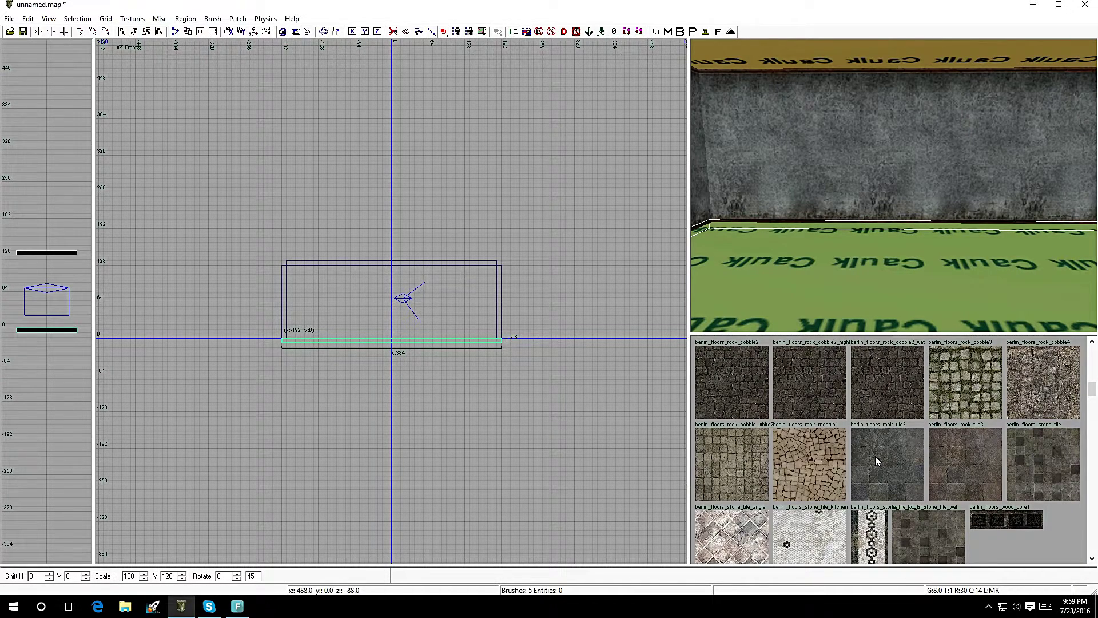
left_click(875, 461)
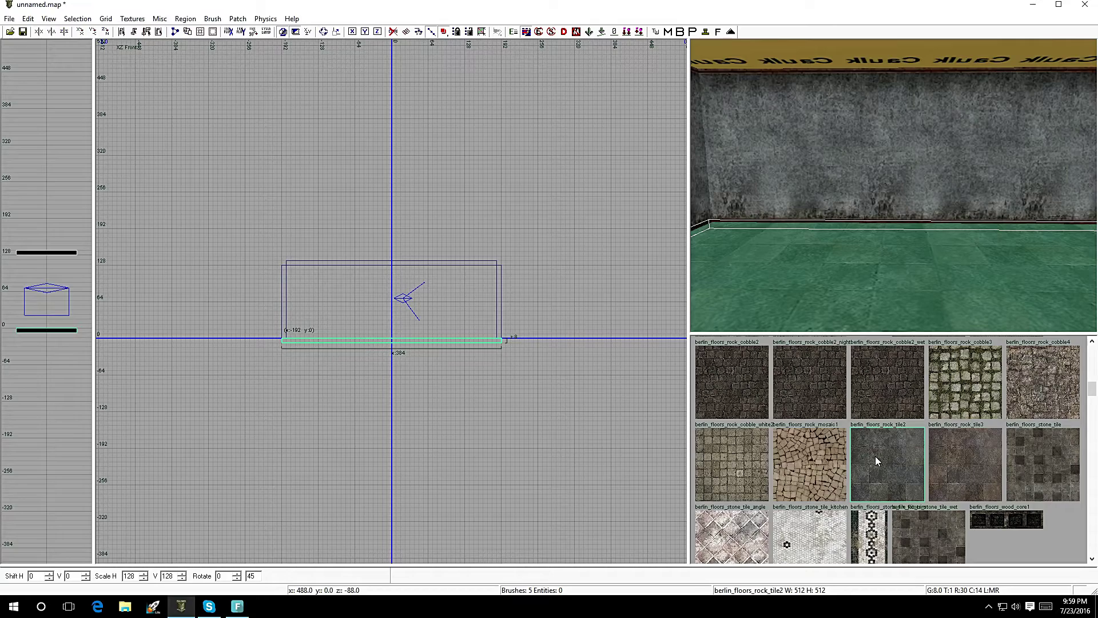
key("Escape")
Select the ceiling brush, filter the textures to ceiling usage, apply okinawa_ceiling_shuri_int02_noscorch, and deselect the ceiling
right_click(790, 260)
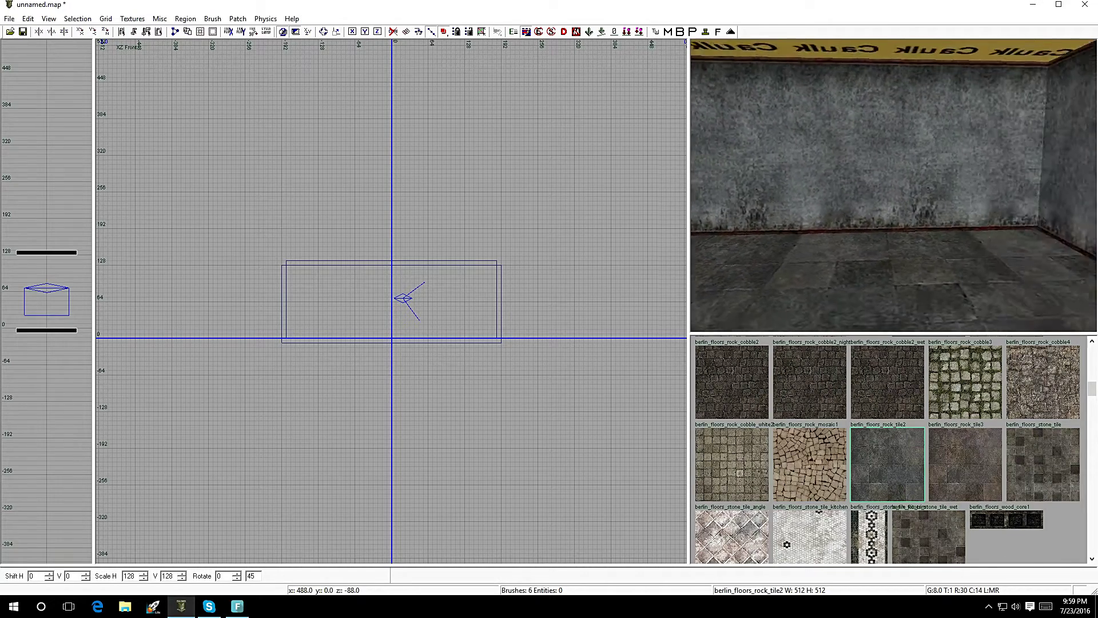
right_click(768, 166)
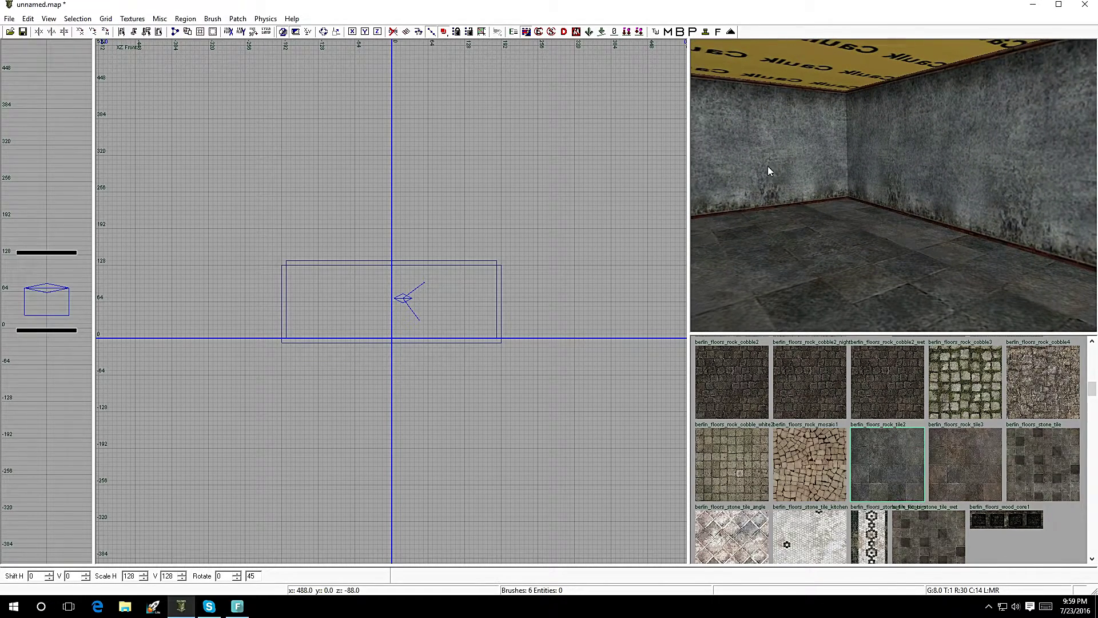
left_click(794, 73, "shift")
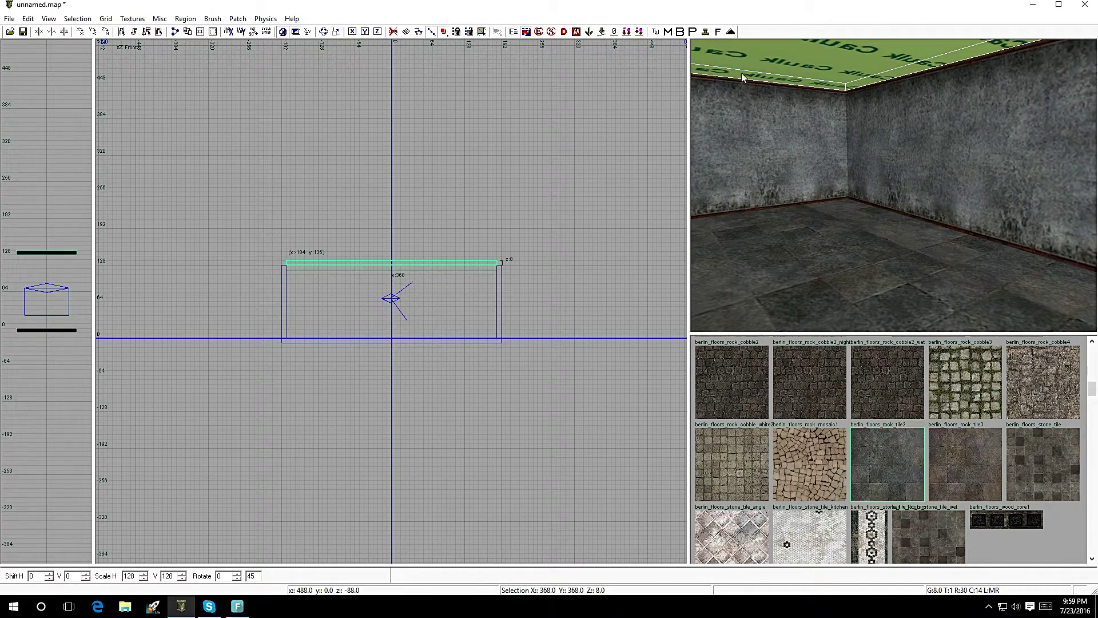
left_click(132, 19)
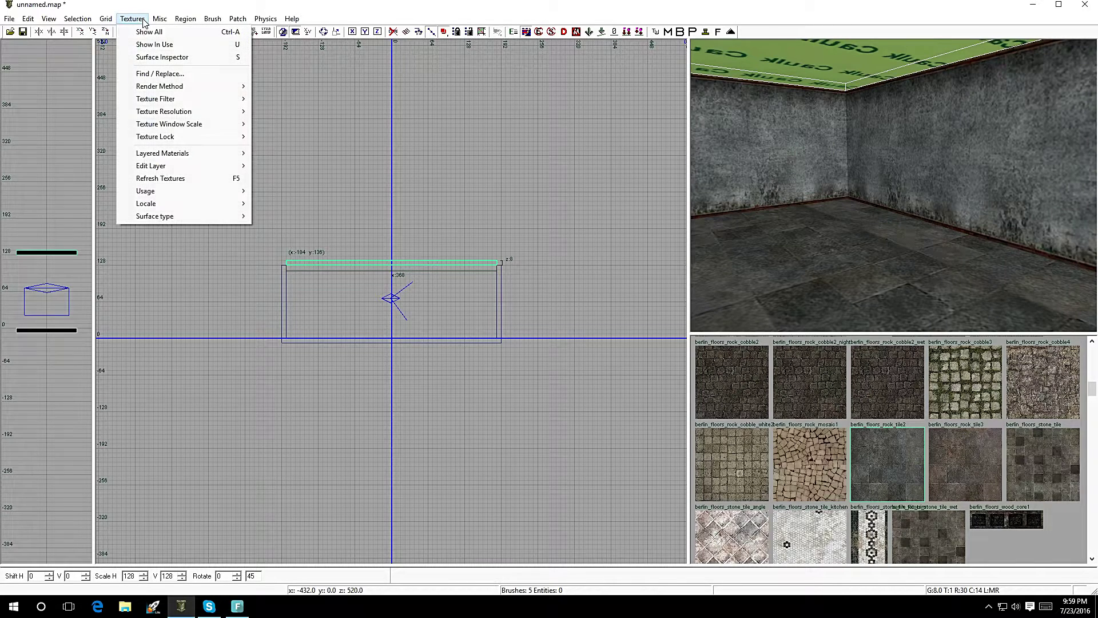
mouse_move(196, 189)
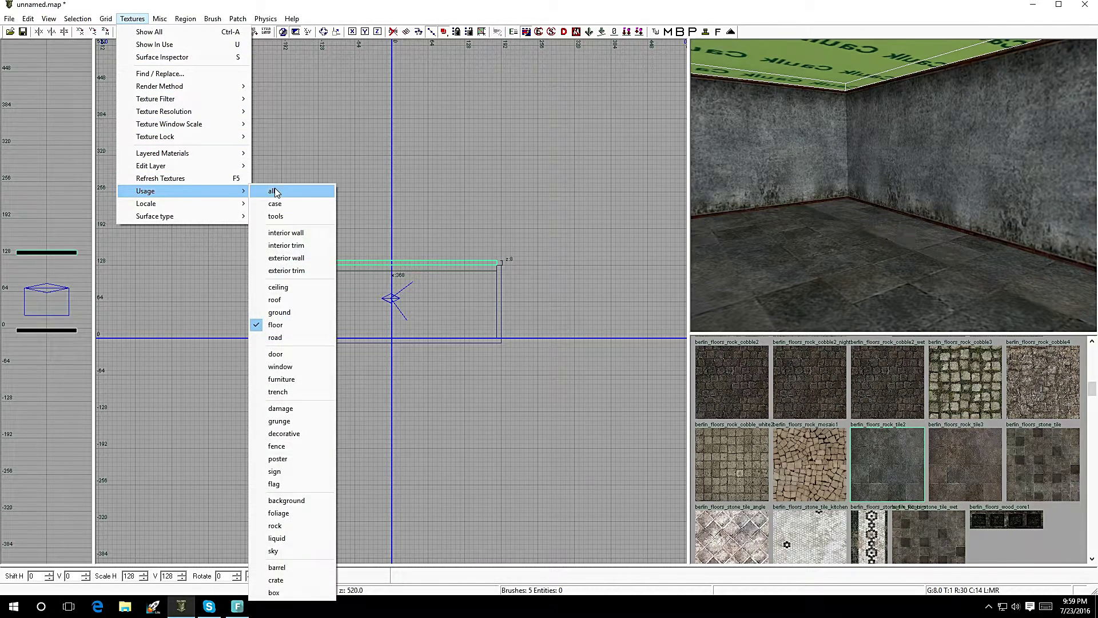
left_click(296, 289)
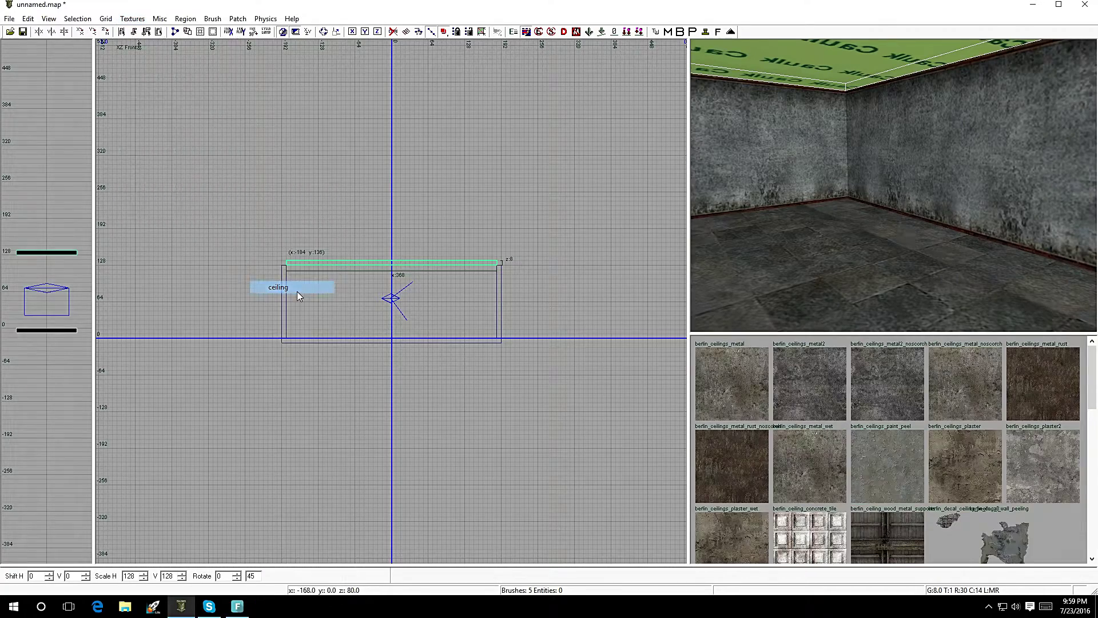
scroll(885, 468, "down", 10)
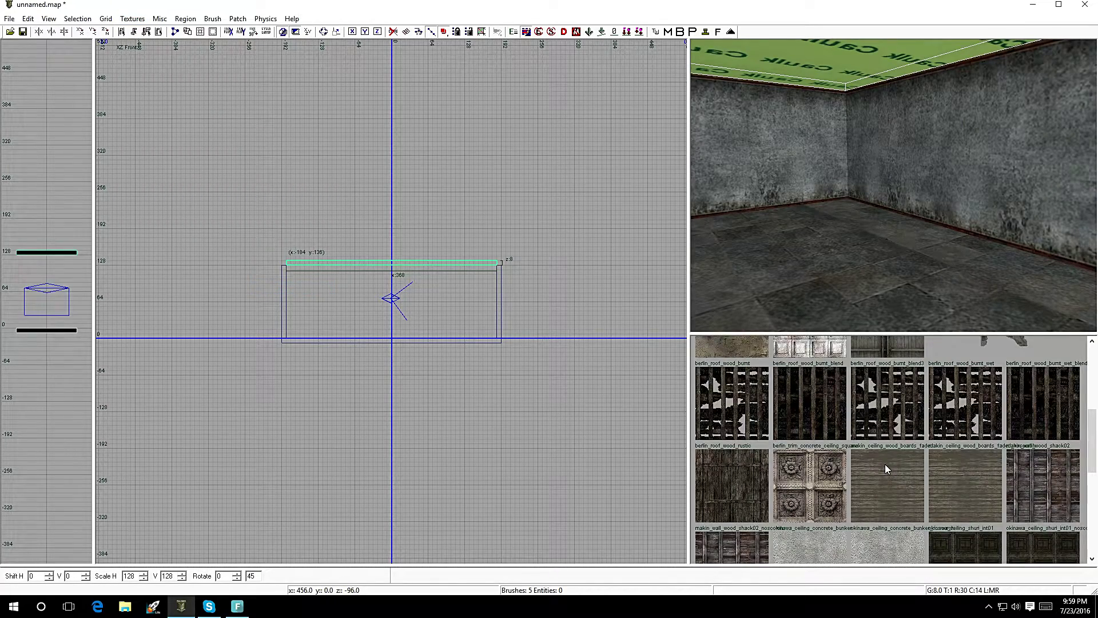
scroll(884, 465, "up", 2)
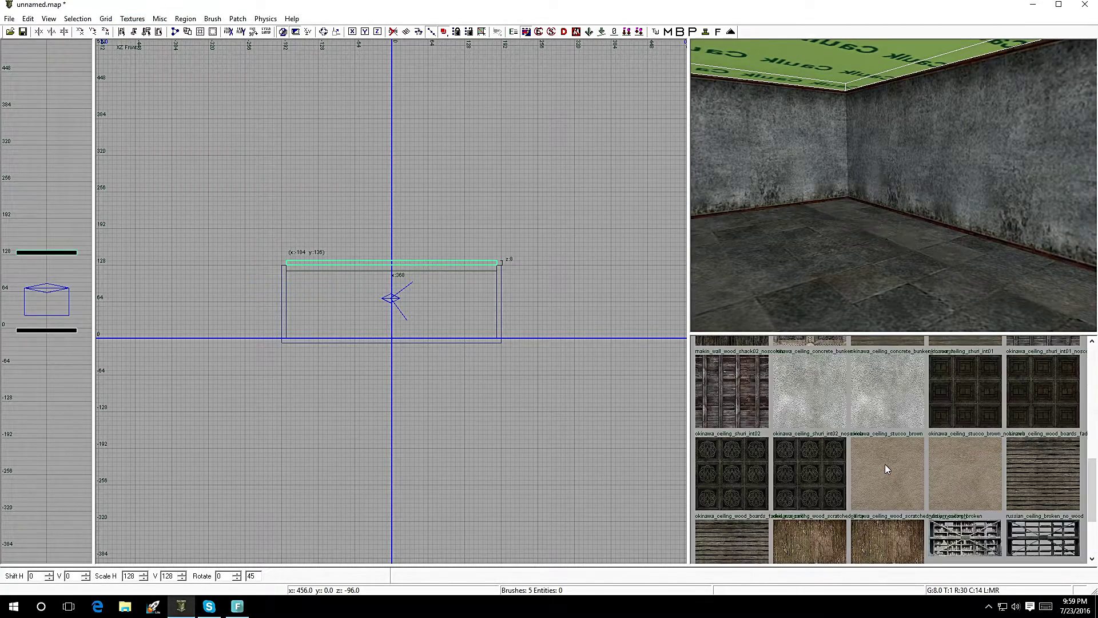
left_click(811, 477)
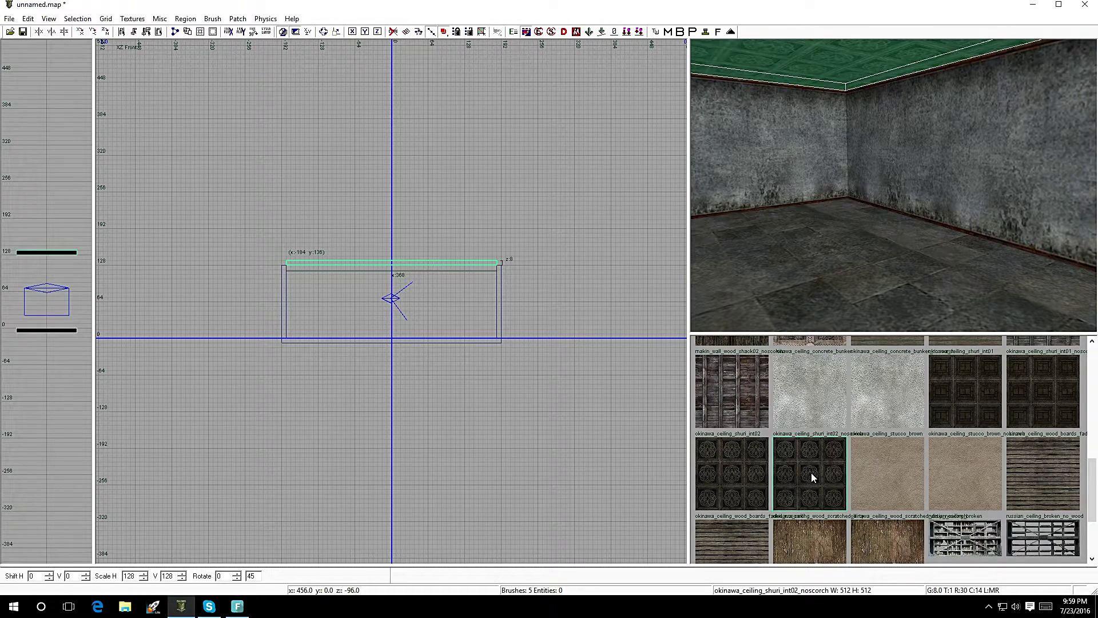
key("Escape")
Set the grid size to 0.5 and examine the room's textured walls, floor and ceiling in the 3D view
key("grave")
mouse_move(912, 281)
right_mouse_down()
mouse_move(967, 281)
mouse_move(912, 280)
right_mouse_up()
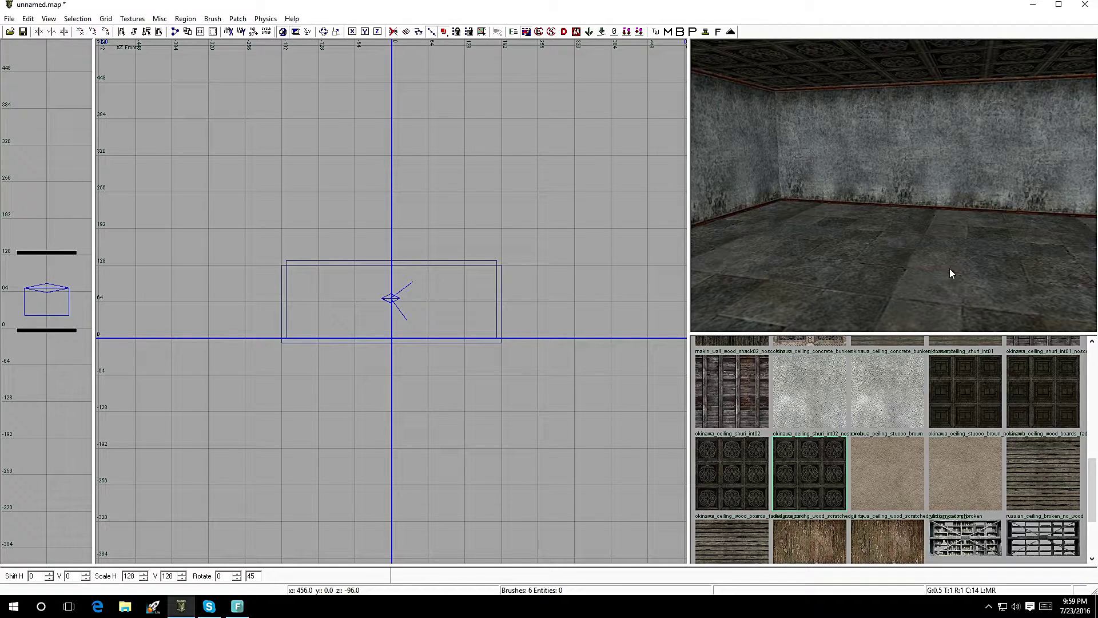
right_click_drag(950, 269, 801, 194)
right_click_drag(910, 240, 950, 263)
mouse_move(960, 199)
right_mouse_down()
mouse_move(956, 184)
mouse_move(958, 200)
mouse_move(1010, 196)
mouse_move(995, 194)
mouse_move(998, 126)
mouse_move(998, 200)
mouse_move(949, 197)
mouse_move(946, 213)
mouse_move(955, 166)
right_mouse_up()
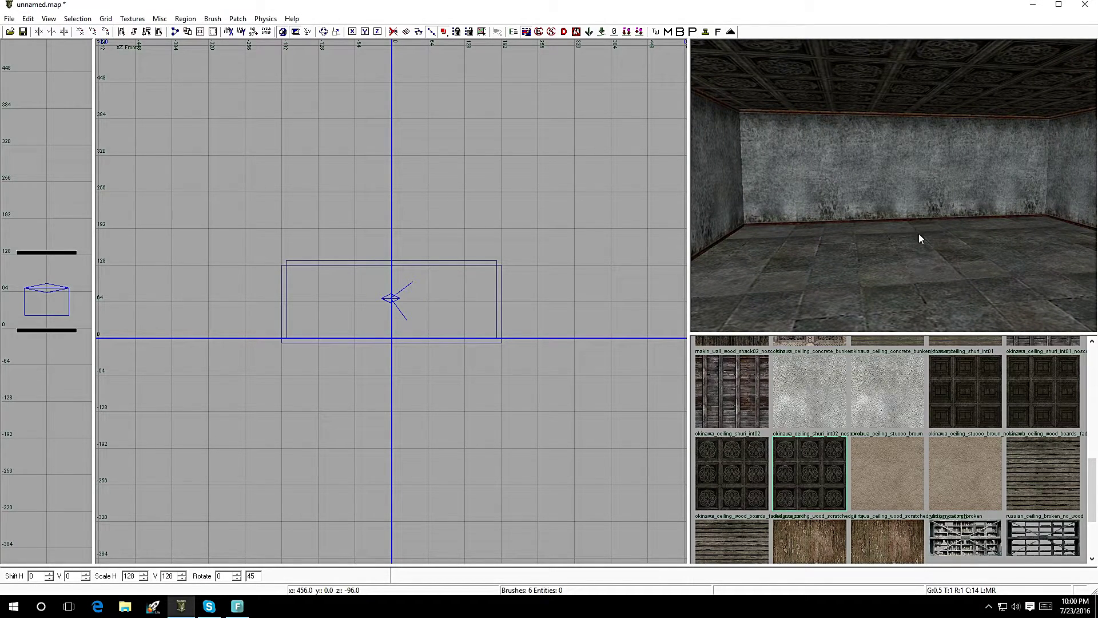
right_click_drag(864, 190, 906, 184)
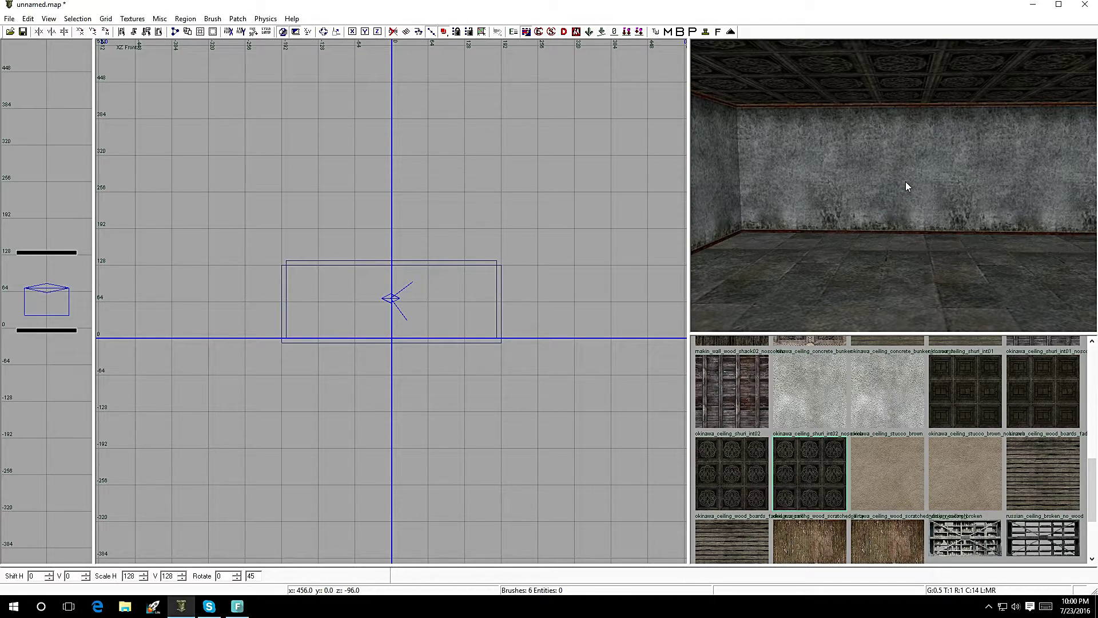
Select the whole wall brush at x -192, clear it, select only the wall's inner face, and clear that selection too
left_click(906, 182, "shift")
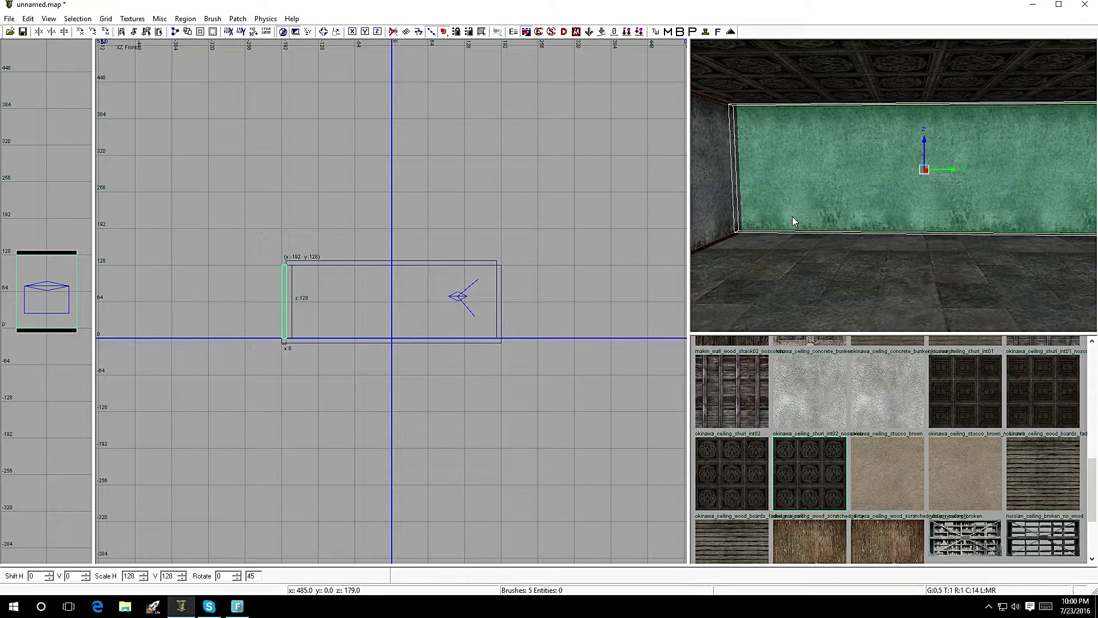
key("Escape")
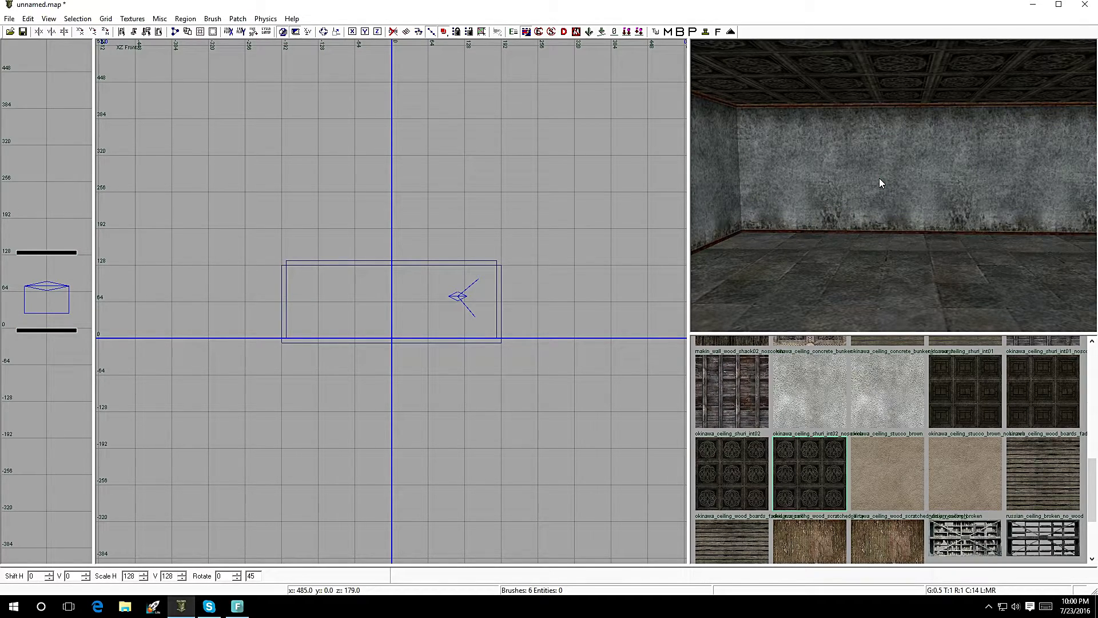
left_click(880, 182, "ctrl+shift")
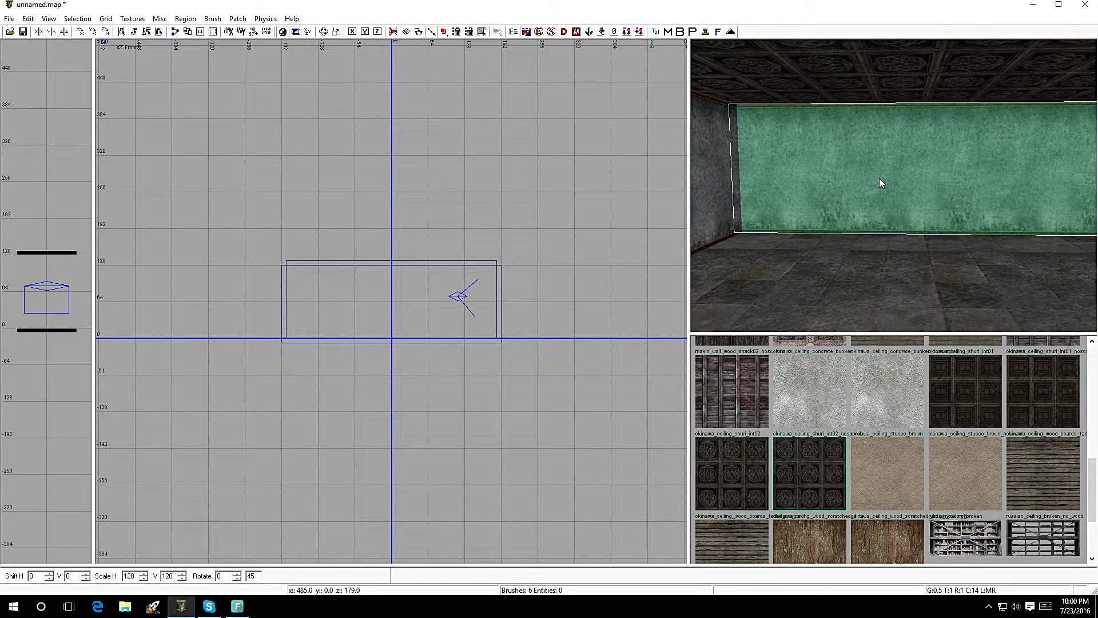
right_click_drag(880, 235, 772, 183)
mouse_move(879, 183)
right_mouse_down()
mouse_move(892, 229)
mouse_move(870, 183)
right_mouse_up()
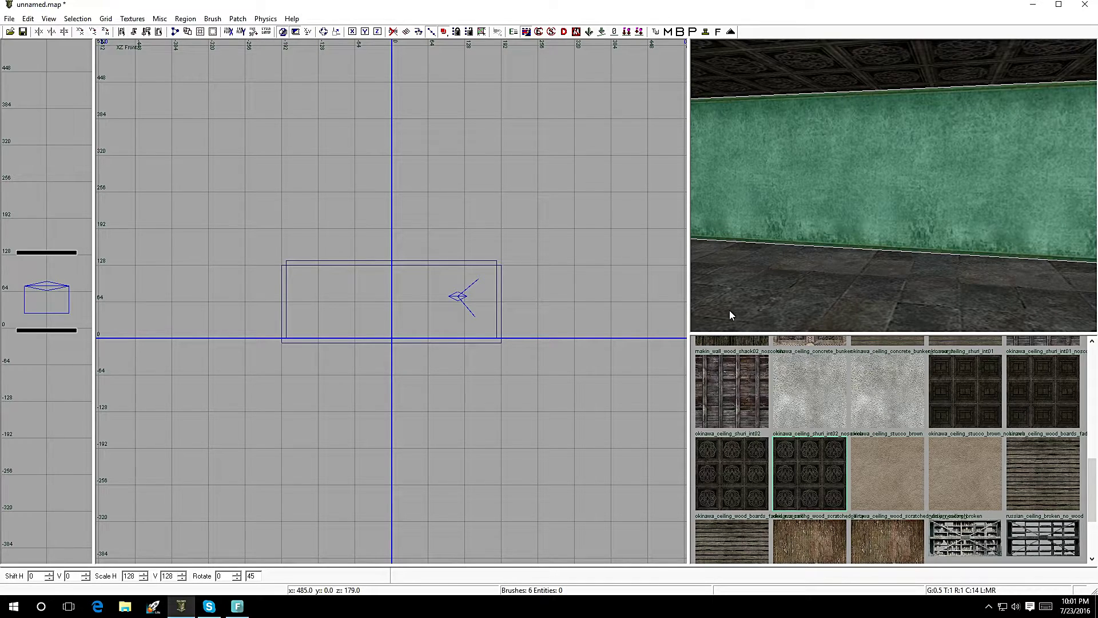
key("Escape")
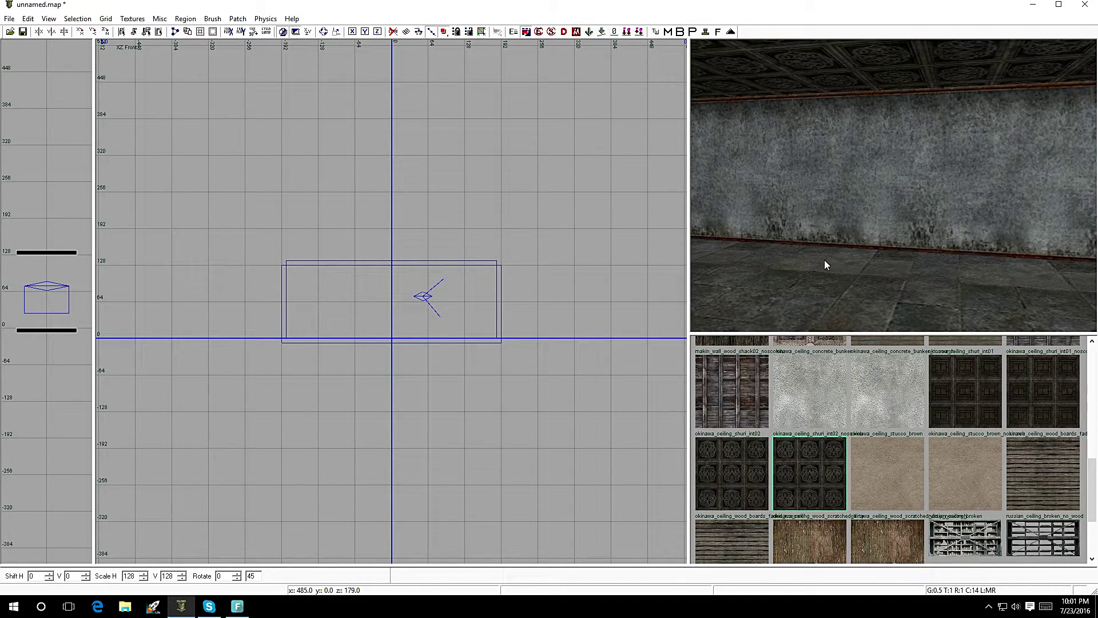
Select only the inner faces of the room's walls together, apply okinawa_ceiling_shuri_int02_noscorch to them, deselect, and inspect the room
left_click(848, 198, "ctrl+shift")
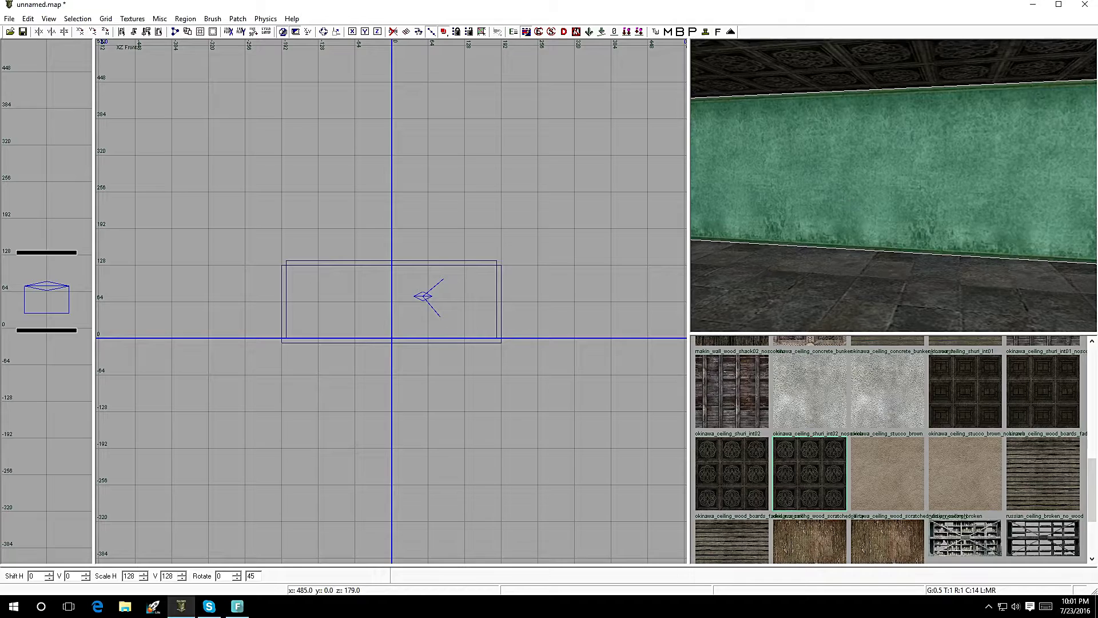
left_click(860, 193, "ctrl+alt+shift")
right_click_drag(860, 193, 893, 149)
left_click(884, 153, "ctrl+alt+shift")
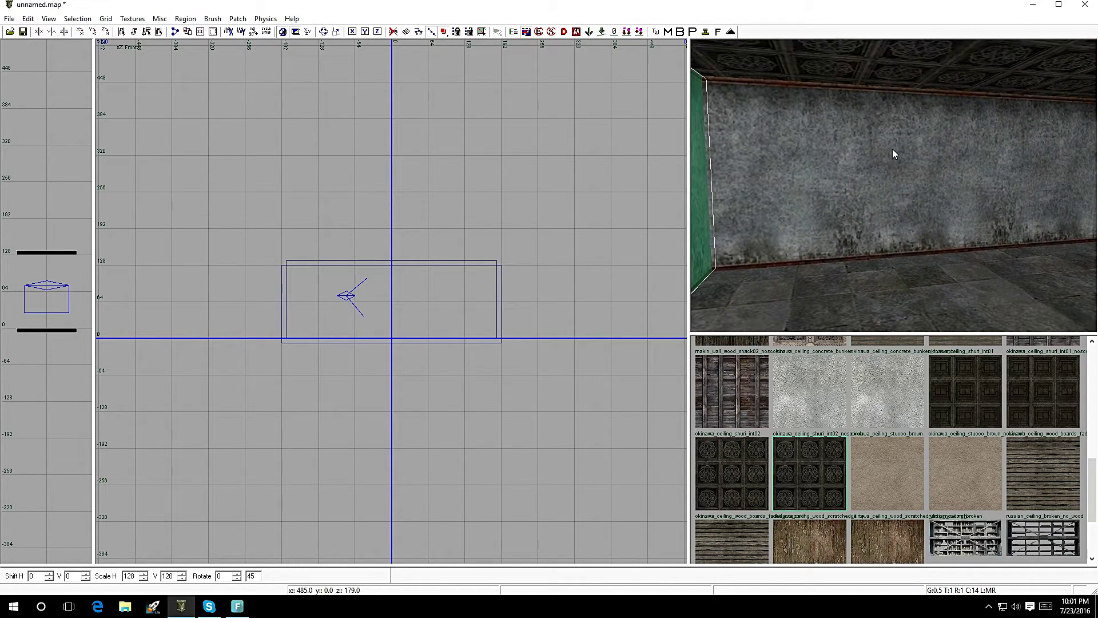
left_click(892, 149, "ctrl+alt+shift")
left_click(812, 481)
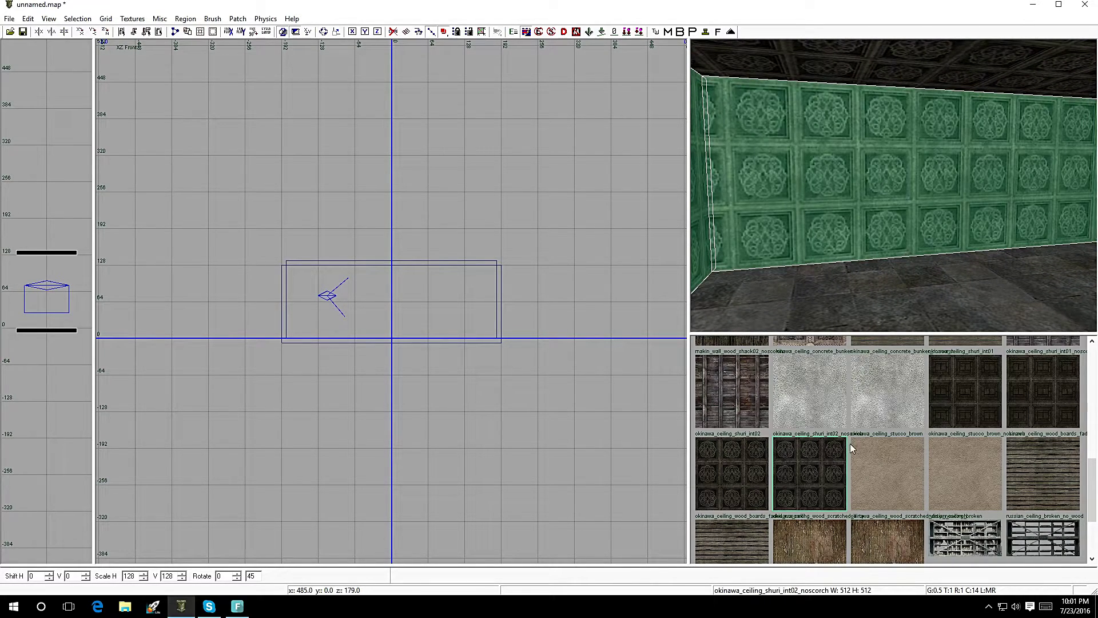
key("Escape")
right_click_drag(908, 277, 915, 303)
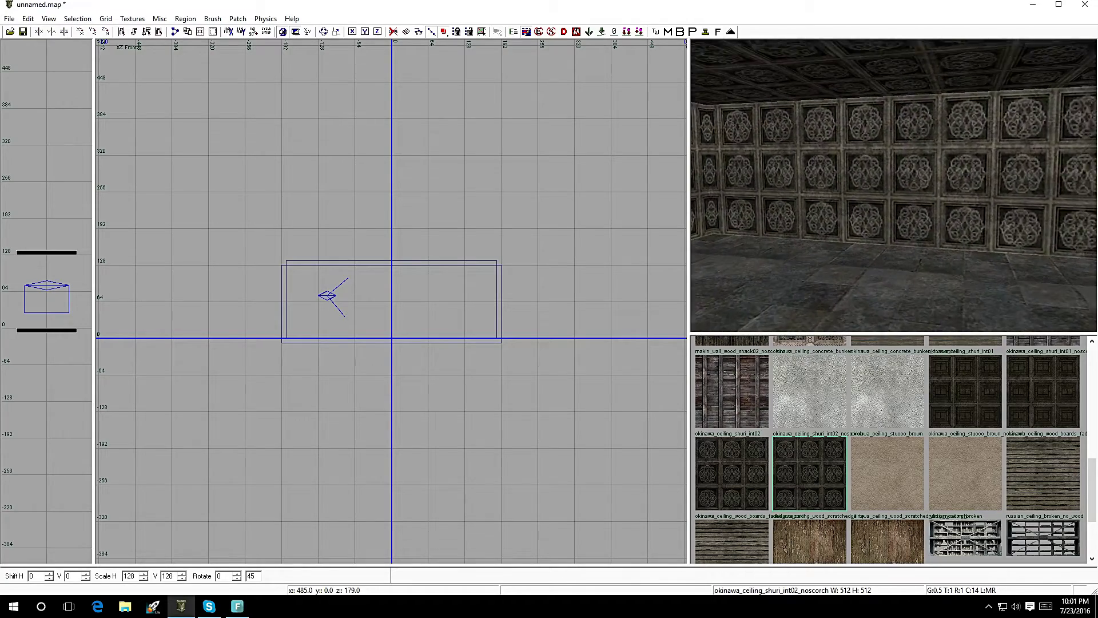
right_click_drag(905, 246, 905, 266)
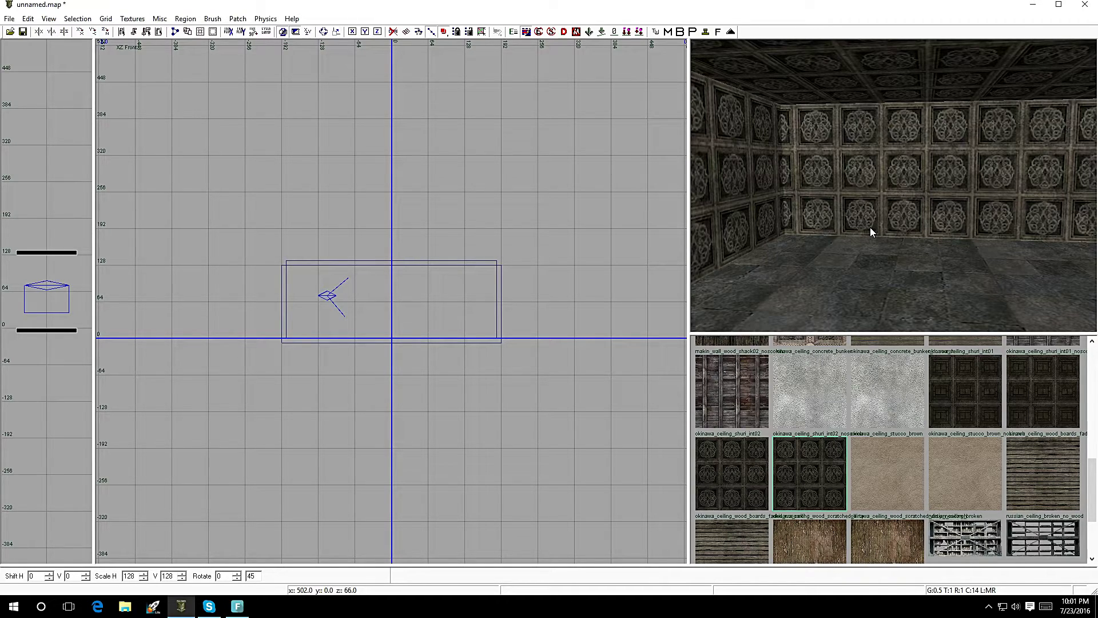
Show only the textures in use, apply berlin_wall_plaster_wallpaper18 to the inner faces of the room's walls, deselect, and look around
key("u")
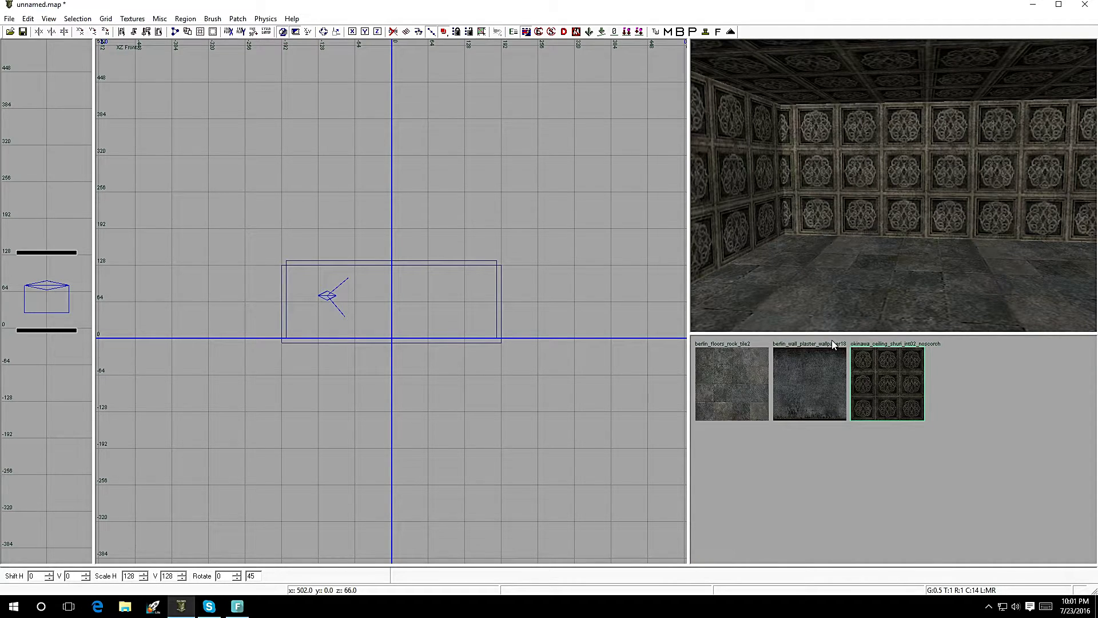
left_click(877, 200, "ctrl+shift")
right_click_drag(877, 200, 846, 209, "ctrl")
left_click(904, 211, "ctrl+shift")
left_click(922, 199, "ctrl+alt+shift")
right_click_drag(926, 198, 858, 198)
left_click(949, 194, "ctrl+alt+shift")
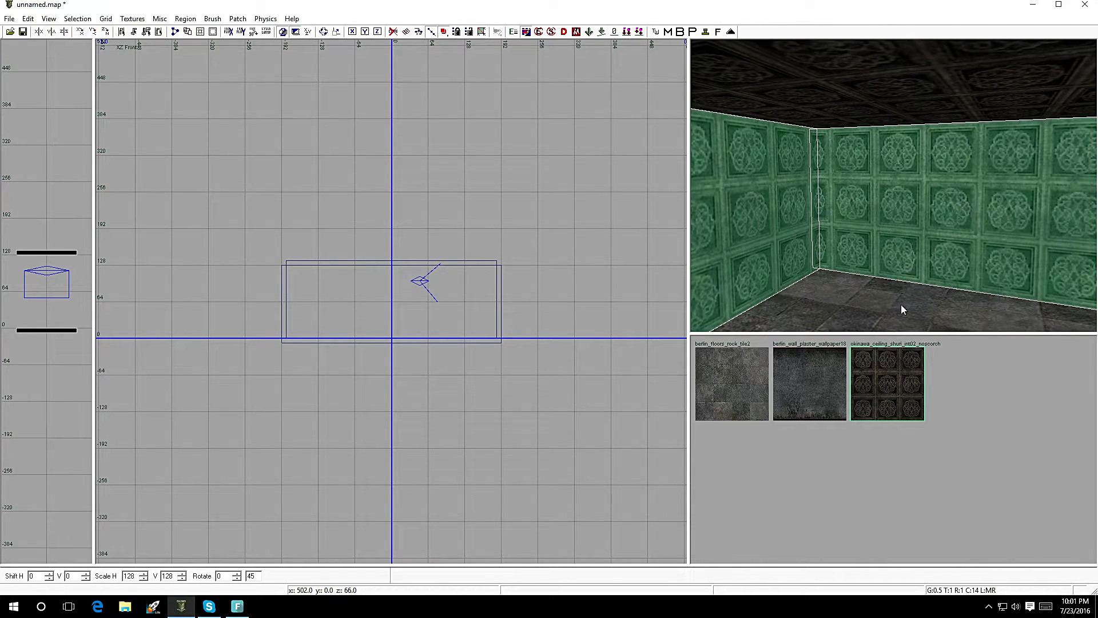
left_click(805, 390)
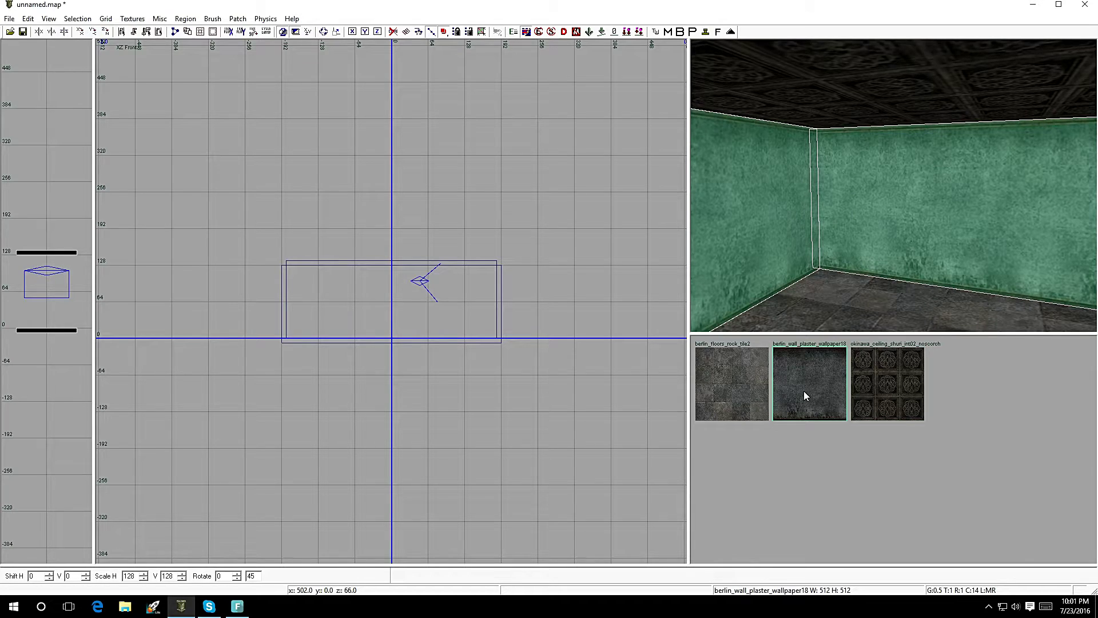
key("Escape")
right_click(857, 257)
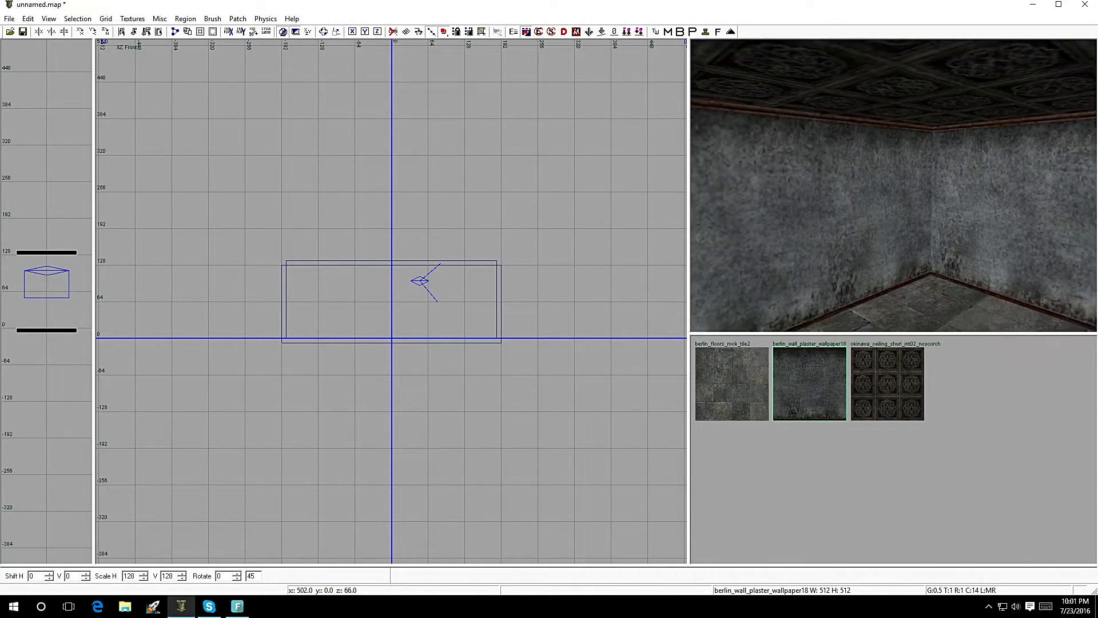
right_click_drag(857, 257, 1030, 258)
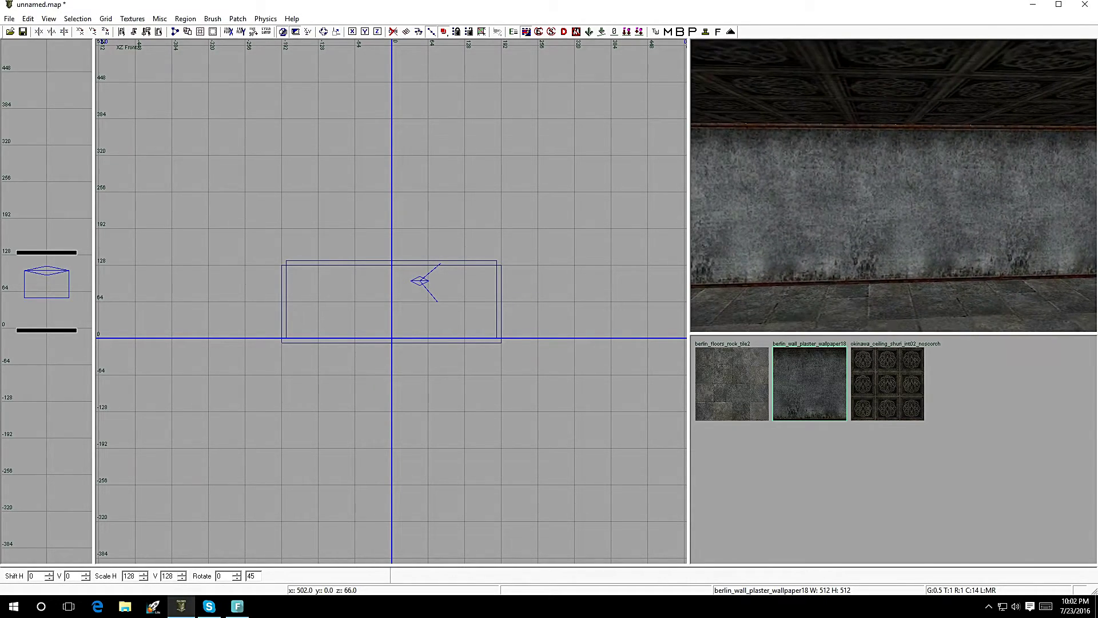
right_click(857, 257)
right_click_drag(857, 241, 995, 238)
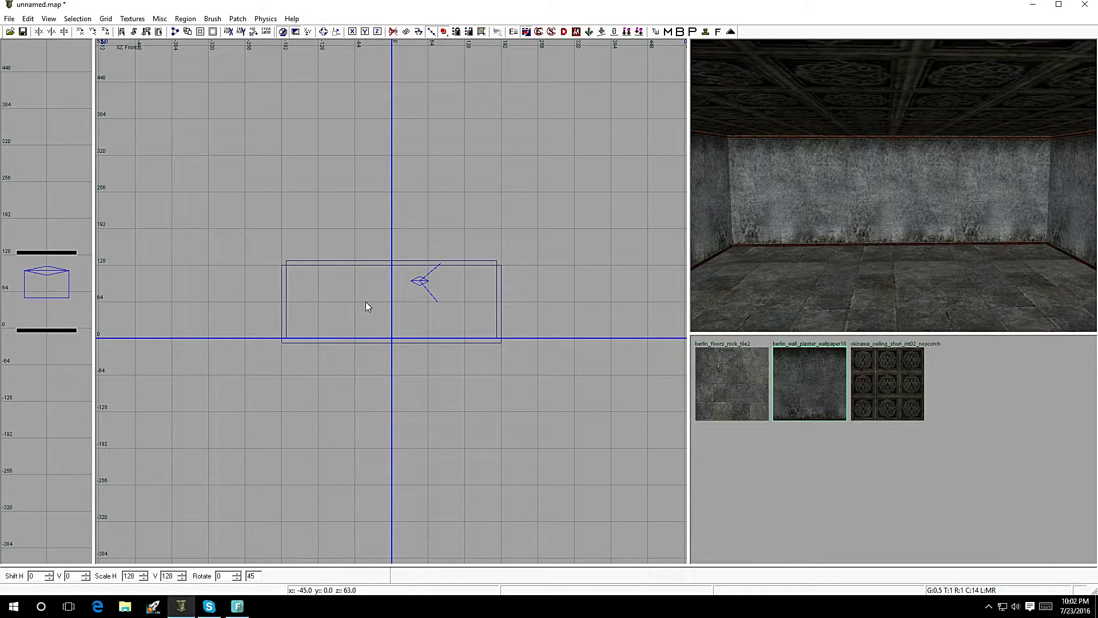
Examine the room's outline and the grid spacing in the front view at several zoom levels
scroll(365, 301, "up", 4)
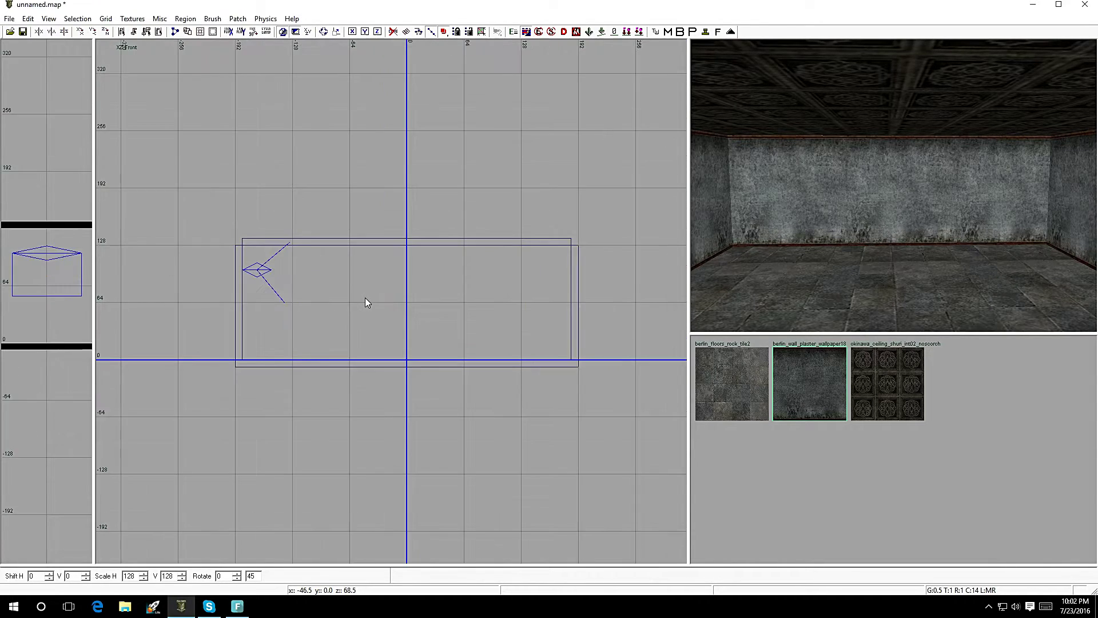
scroll(365, 301, "down", 5)
scroll(380, 311, "up", 3)
scroll(382, 310, "down", 3)
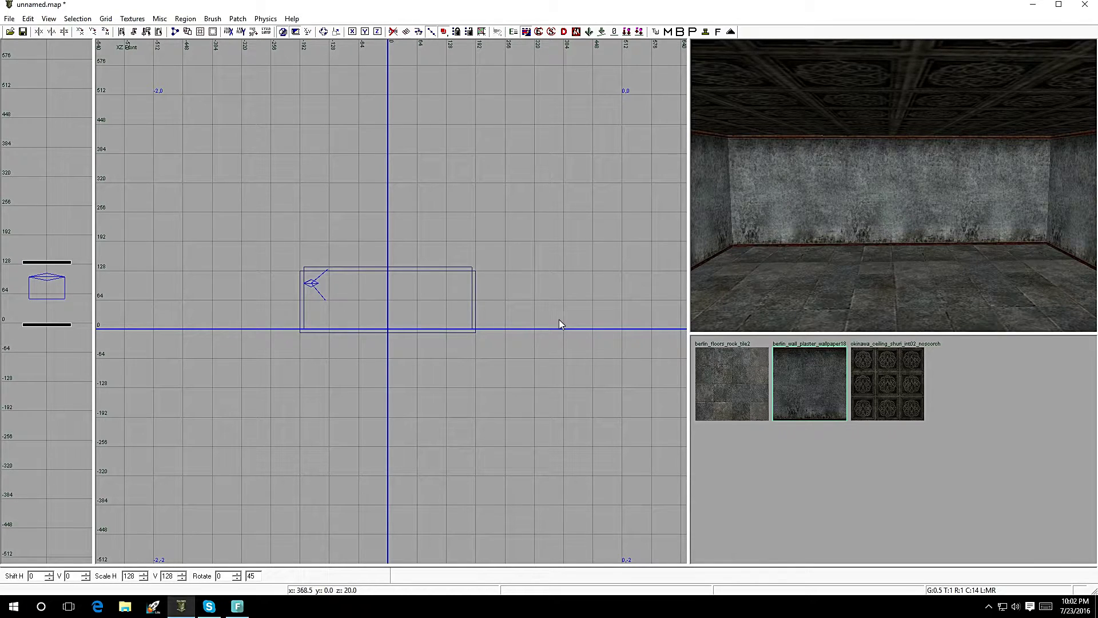
scroll(481, 330, "down", 1)
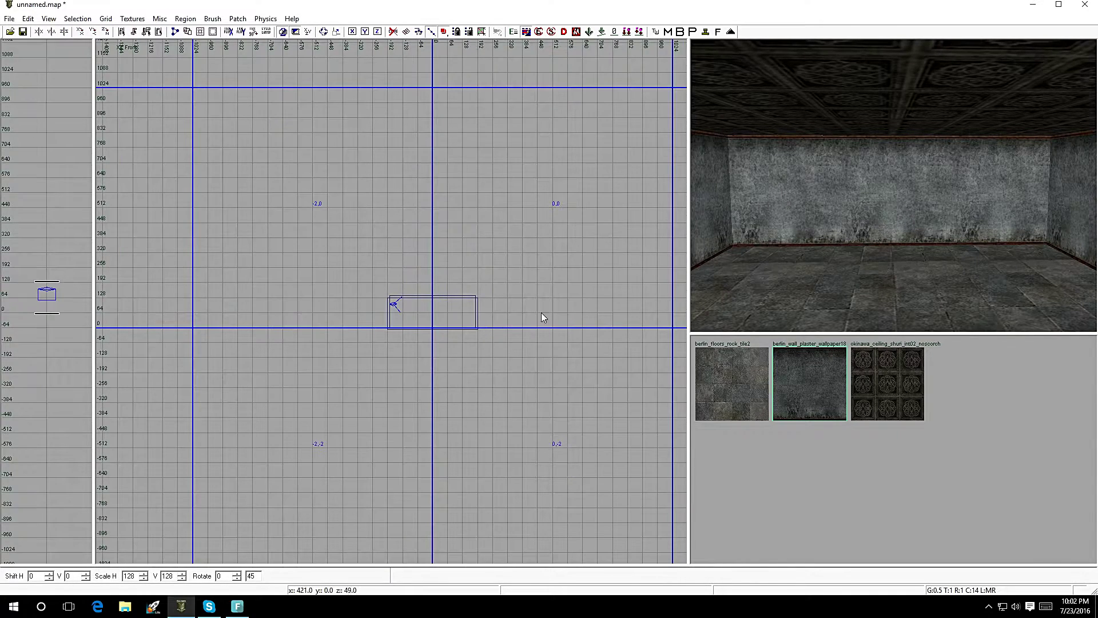
scroll(447, 318, "up", 5)
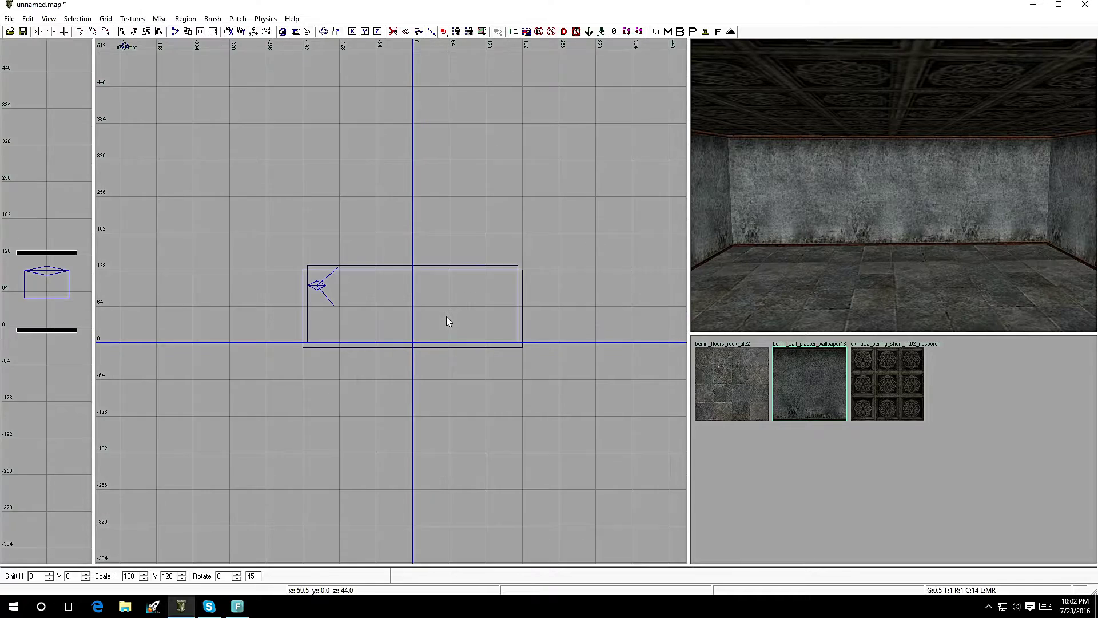
scroll(448, 318, "down", 1)
scroll(447, 319, "down", 3)
scroll(448, 319, "up", 4)
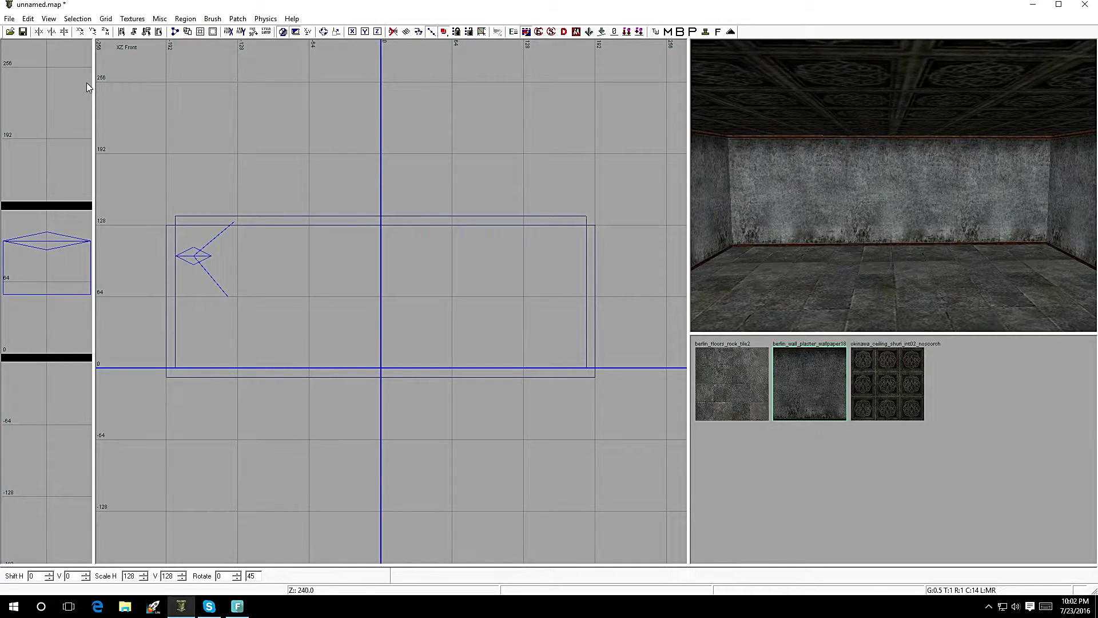
Try grid sizes 1 and 2 and compare their line spacing around the room in the front view
left_click(105, 19)
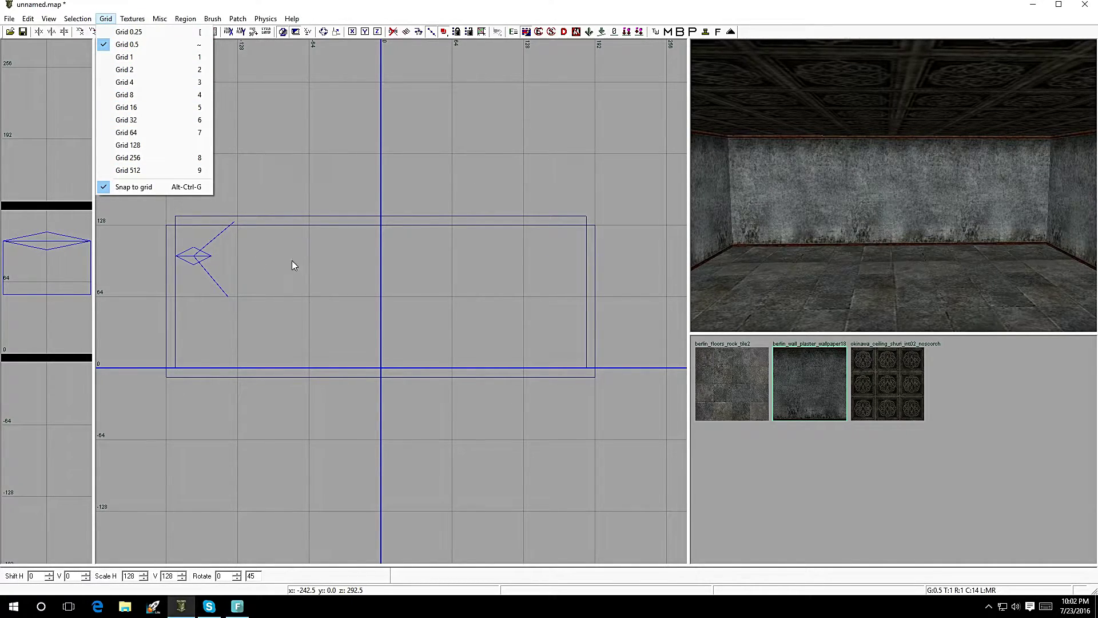
left_click(143, 58)
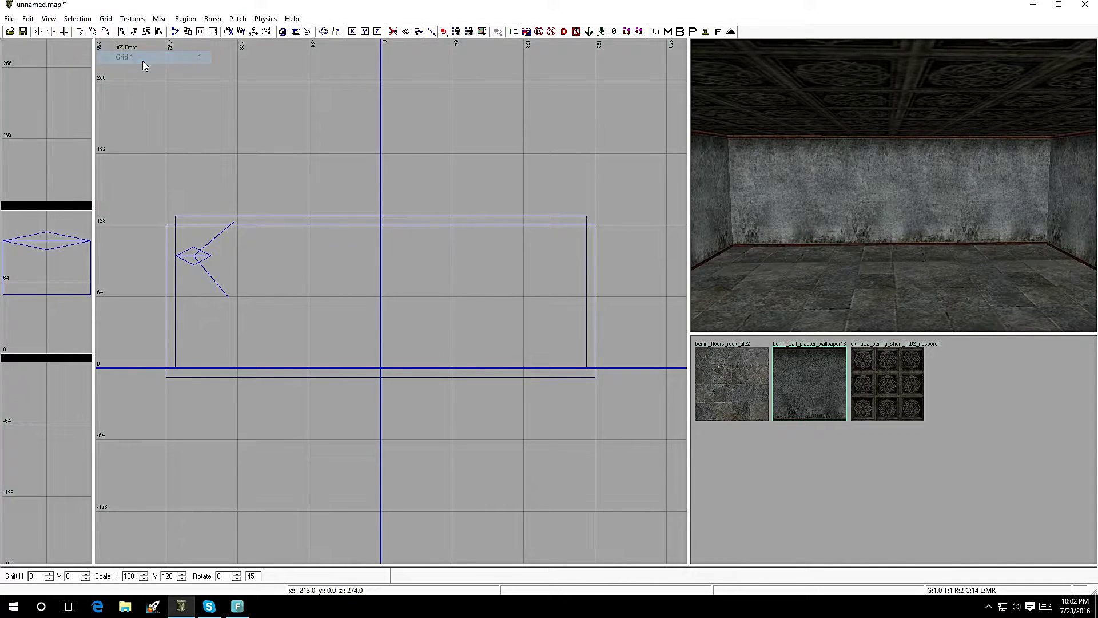
scroll(265, 264, "up", 2)
scroll(265, 262, "down", 4)
left_click(106, 19)
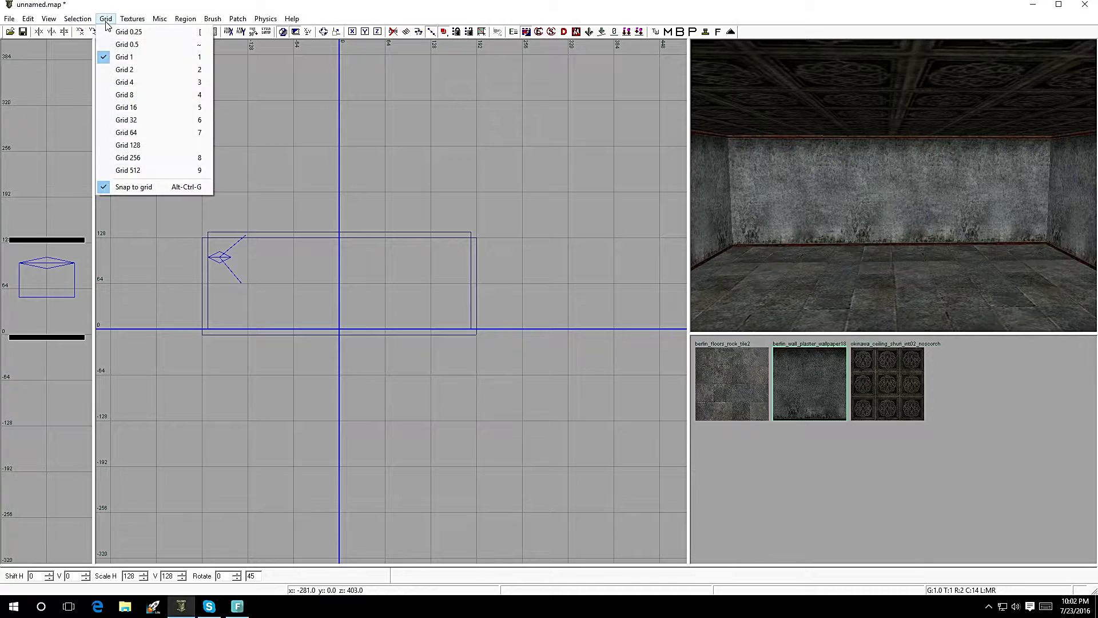
left_click(119, 70)
scroll(275, 266, "up", 2)
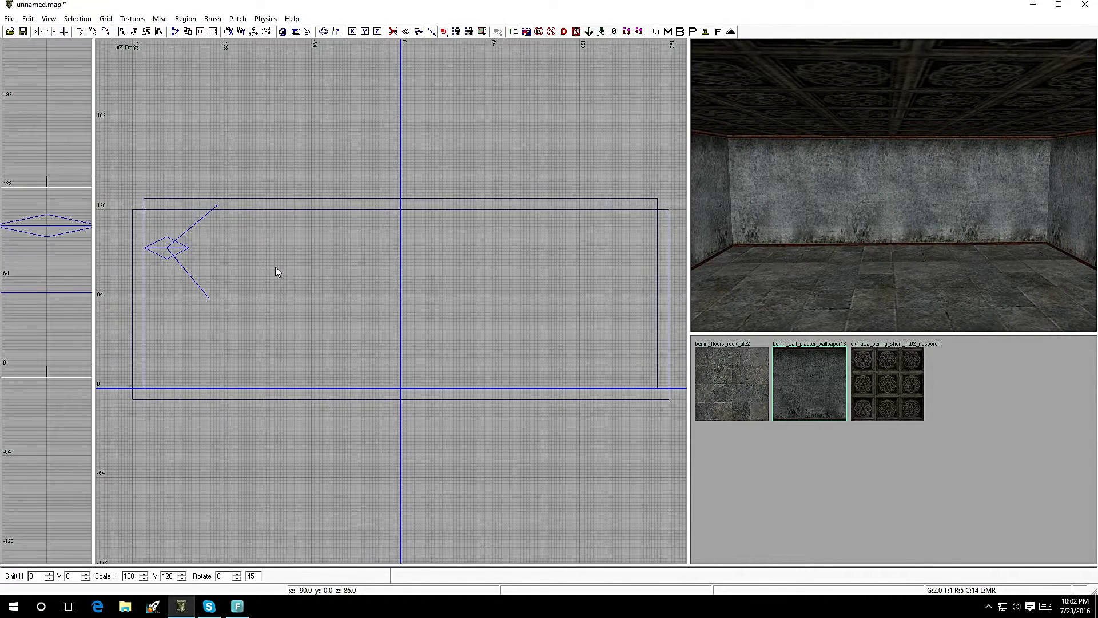
scroll(275, 266, "down", 1)
scroll(276, 267, "up", 4)
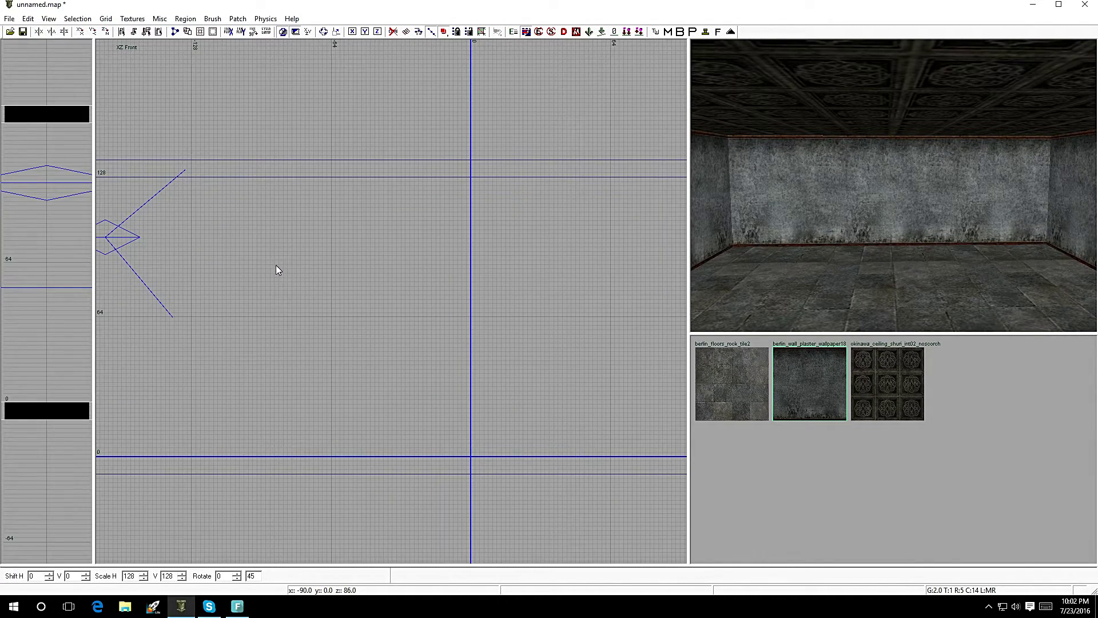
Reduce the grid size to 1 and then to 0.5
left_click(106, 18)
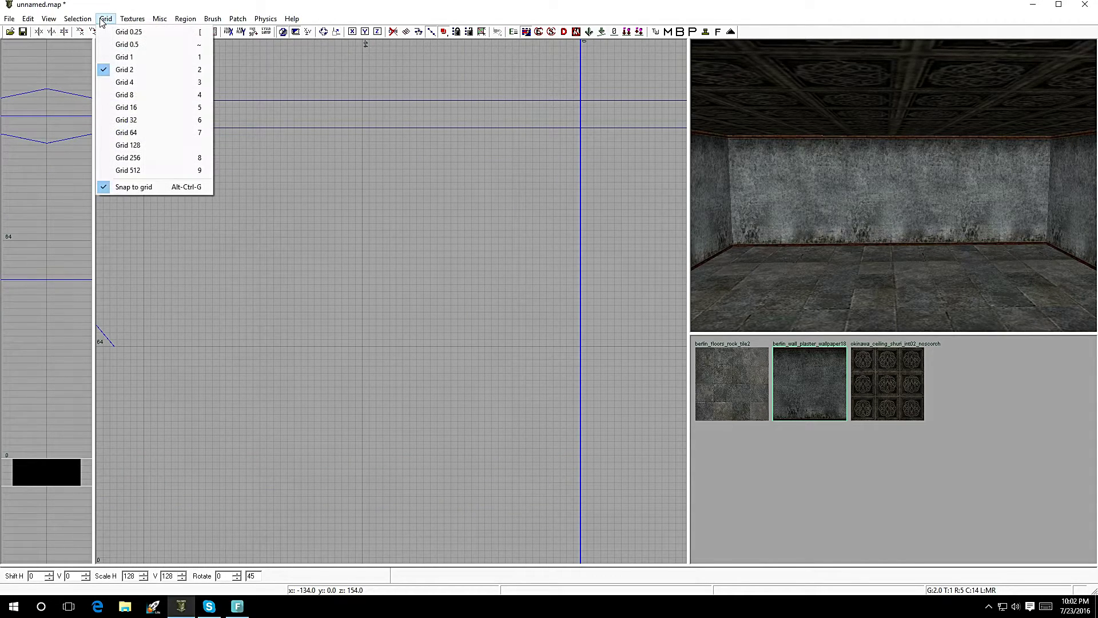
left_click(120, 58)
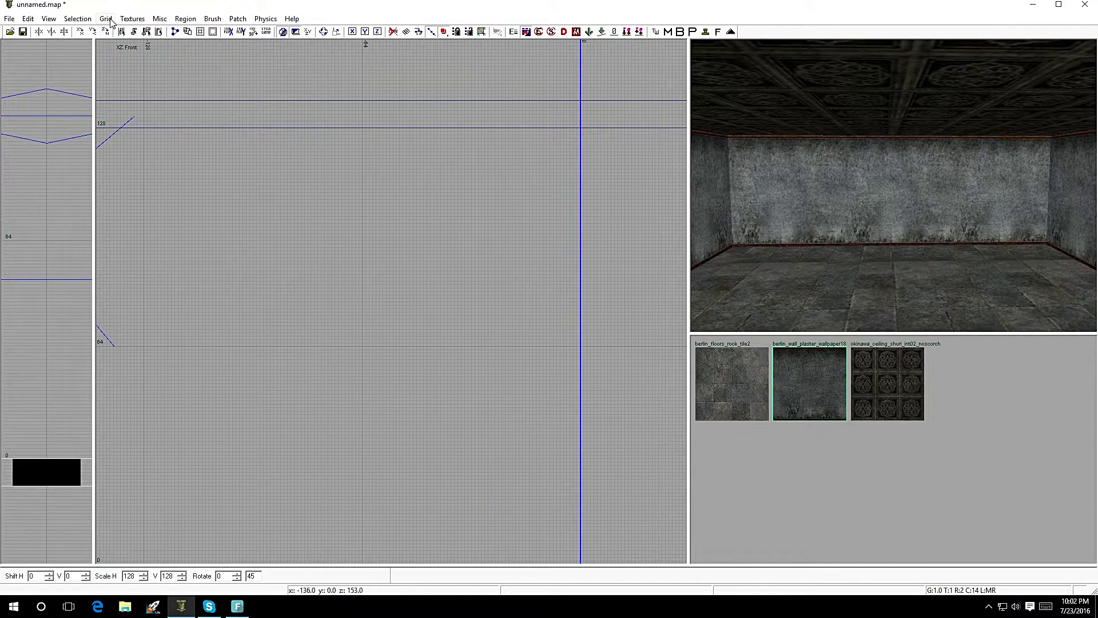
left_click(110, 20)
left_click(117, 45)
Set the grid size to 8 and bring the whole room into the front view
left_click(106, 19)
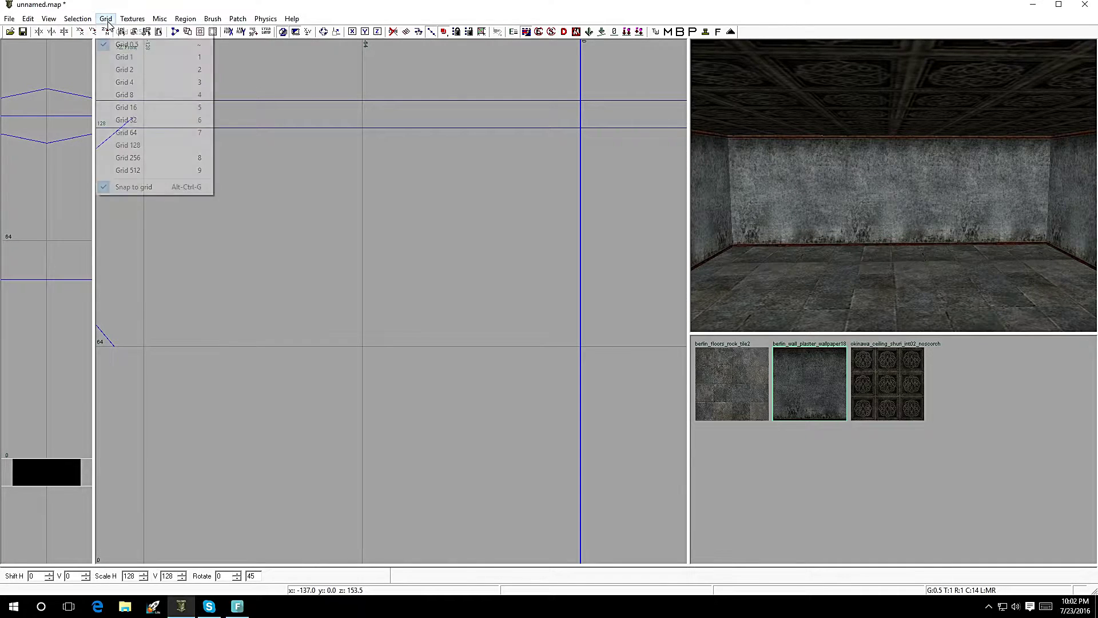
left_click(126, 96)
scroll(204, 163, "down", 6)
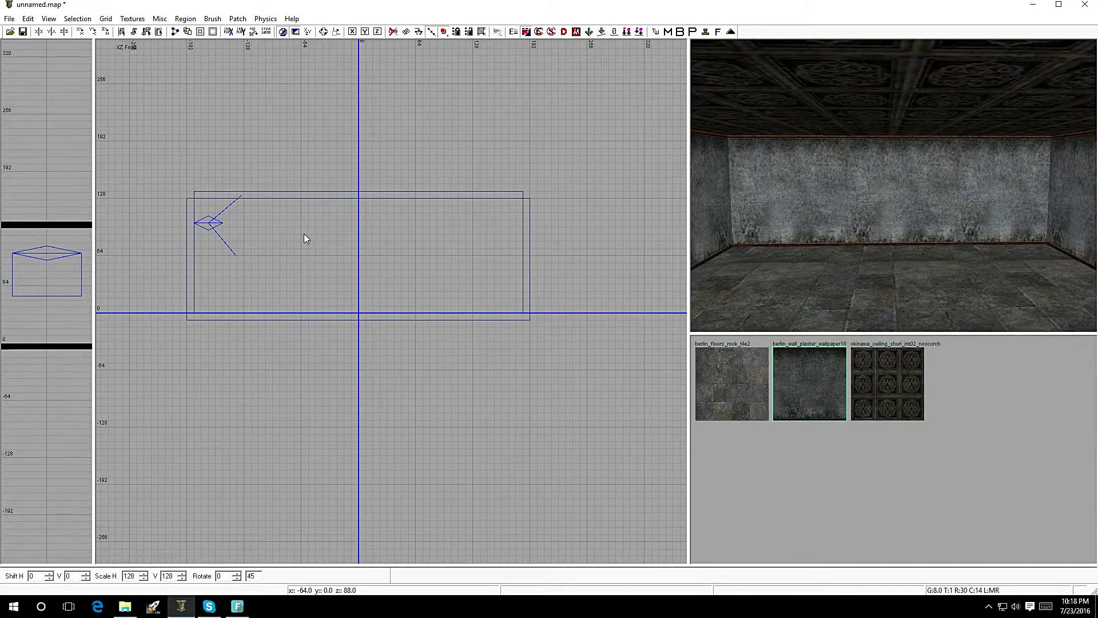
Select the wall brush at y 192, check it in the side and top views, and return to the front view
mouse_move(859, 227)
right_mouse_down()
mouse_move(876, 189)
mouse_move(898, 234)
mouse_move(864, 229)
mouse_move(870, 201)
mouse_move(898, 212)
mouse_move(916, 200)
mouse_move(898, 206)
mouse_move(921, 211)
mouse_move(887, 208)
mouse_move(898, 209)
mouse_move(888, 235)
mouse_move(898, 237)
mouse_move(855, 230)
mouse_move(863, 230)
right_mouse_up()
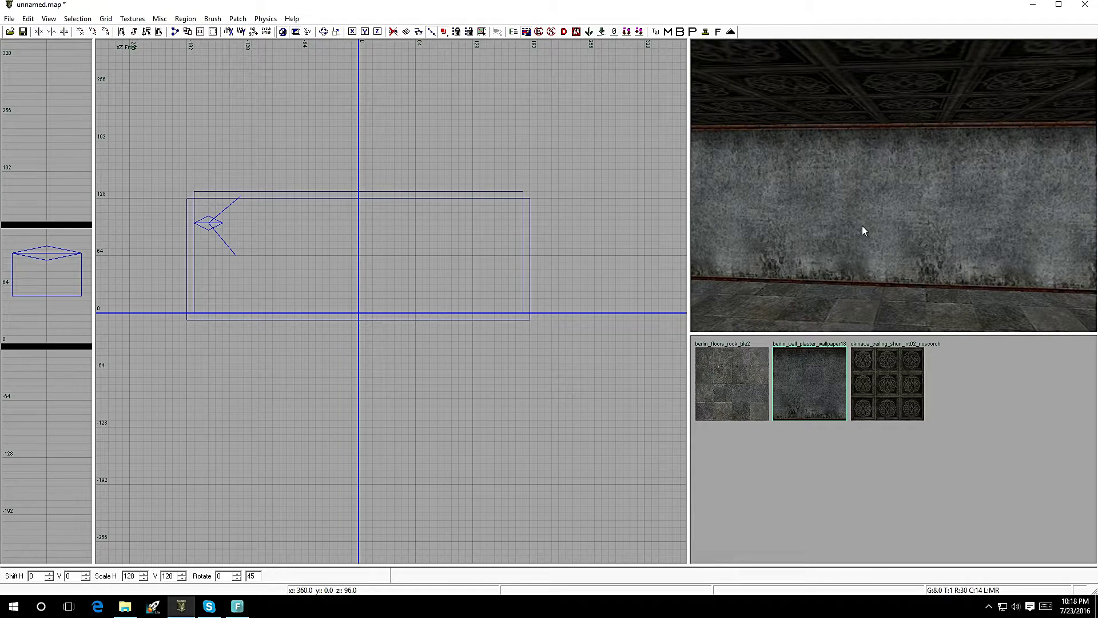
left_click(863, 223, "shift")
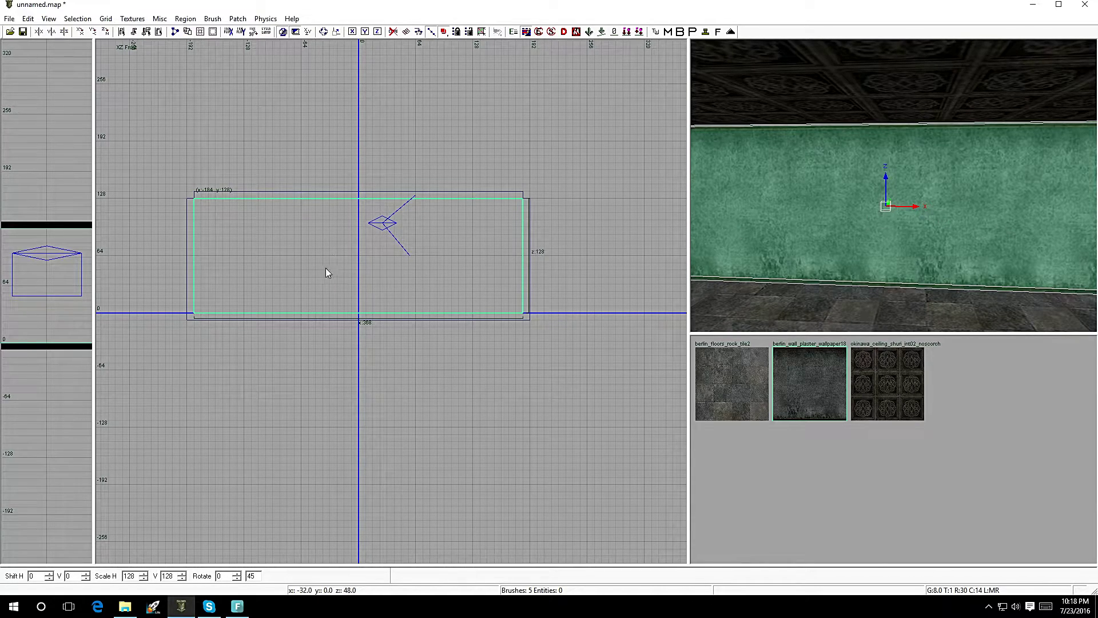
scroll(363, 227, "down", 4)
key("ctrl+Tab")
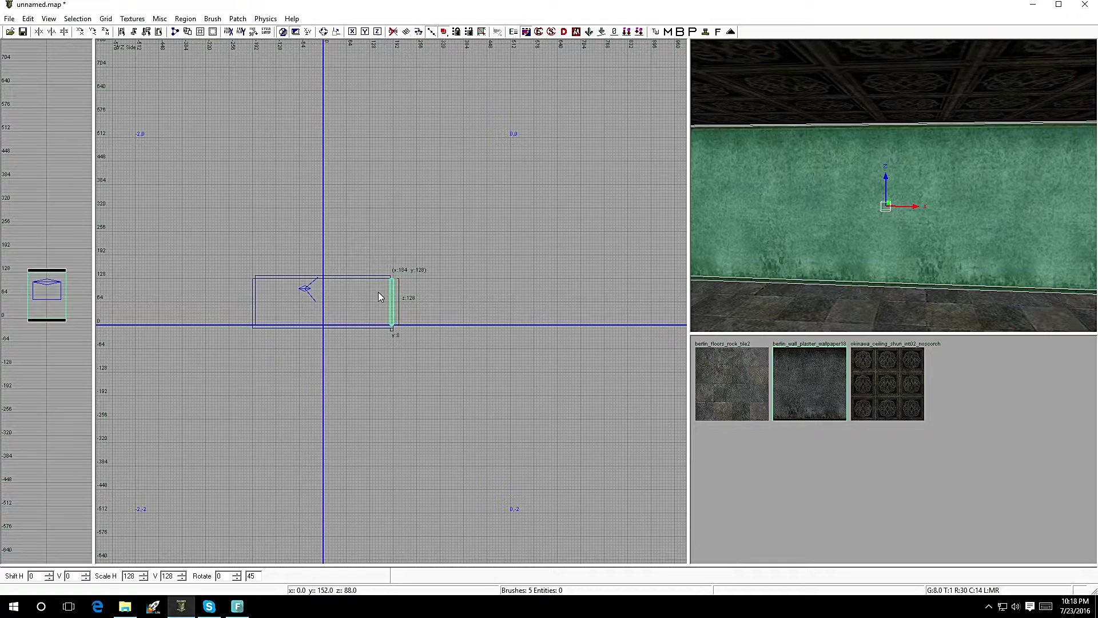
key("ctrl+Tab")
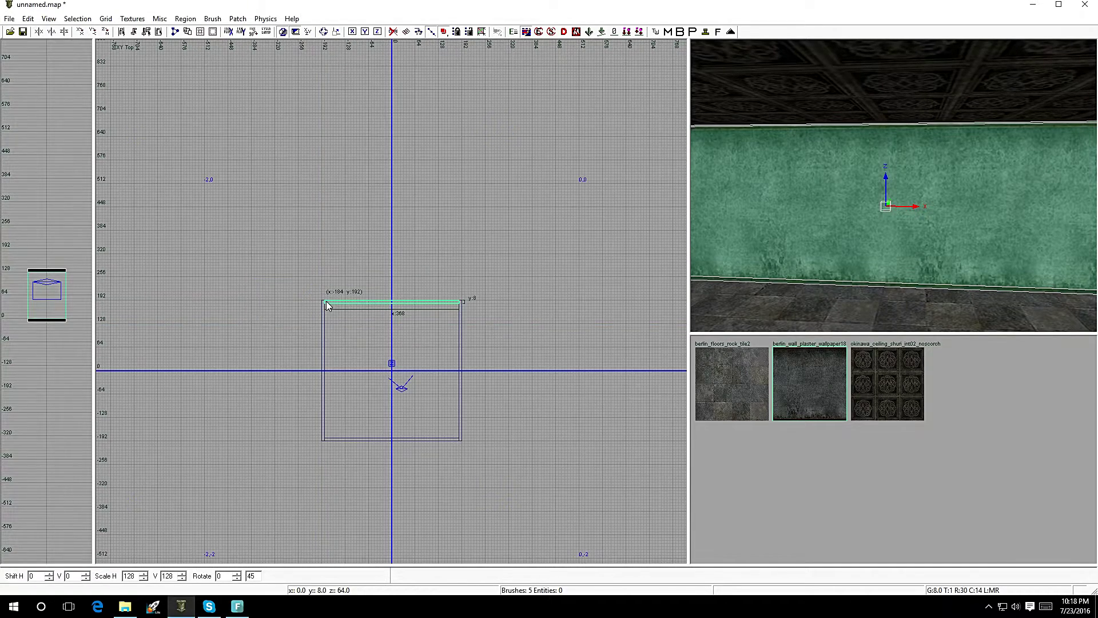
key("ctrl+Tab")
scroll(372, 304, "up", 1)
scroll(372, 306, "up", 3)
scroll(404, 315, "up", 3)
scroll(404, 316, "down", 2)
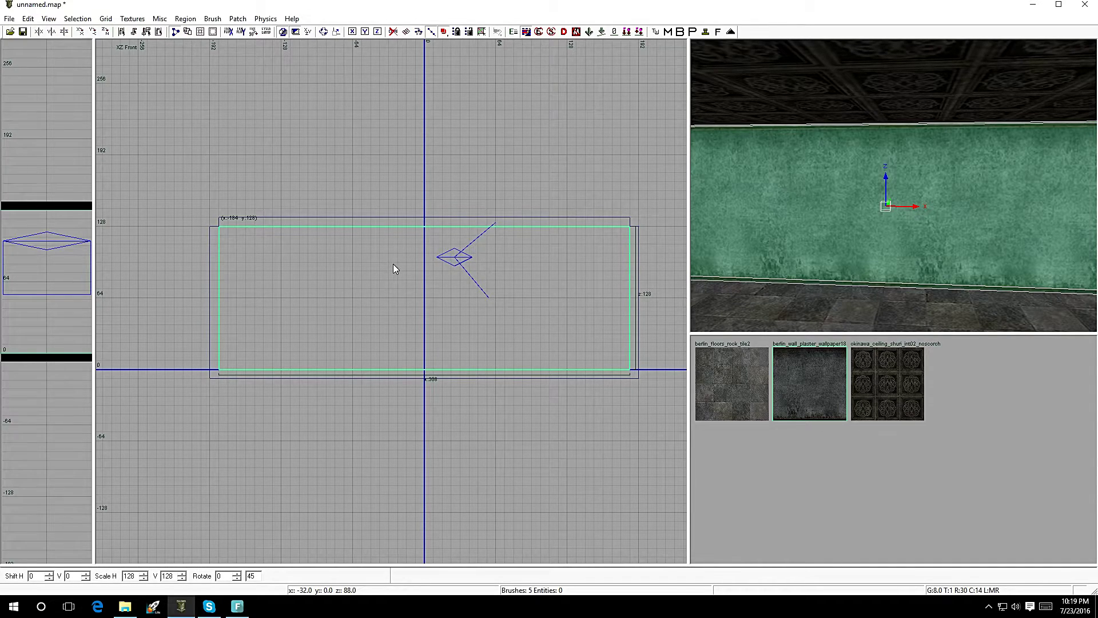
scroll(393, 263, "up", 1)
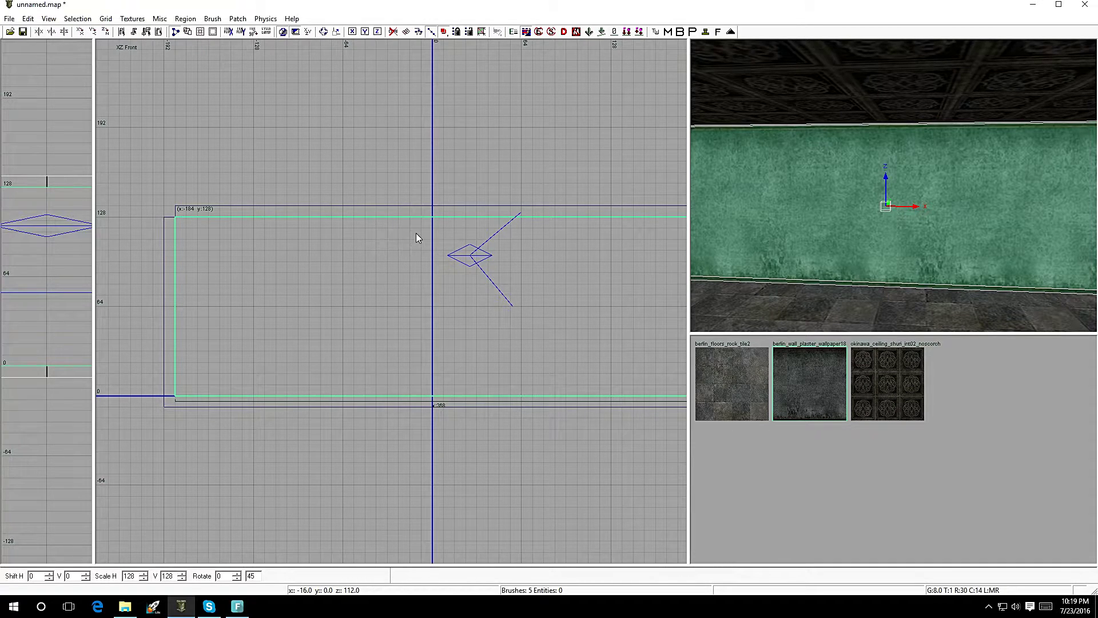
Split the selected wall vertically at x -32 with two clip points, keeping both pieces, and deselect them
left_click(387, 239)
left_click(388, 280)
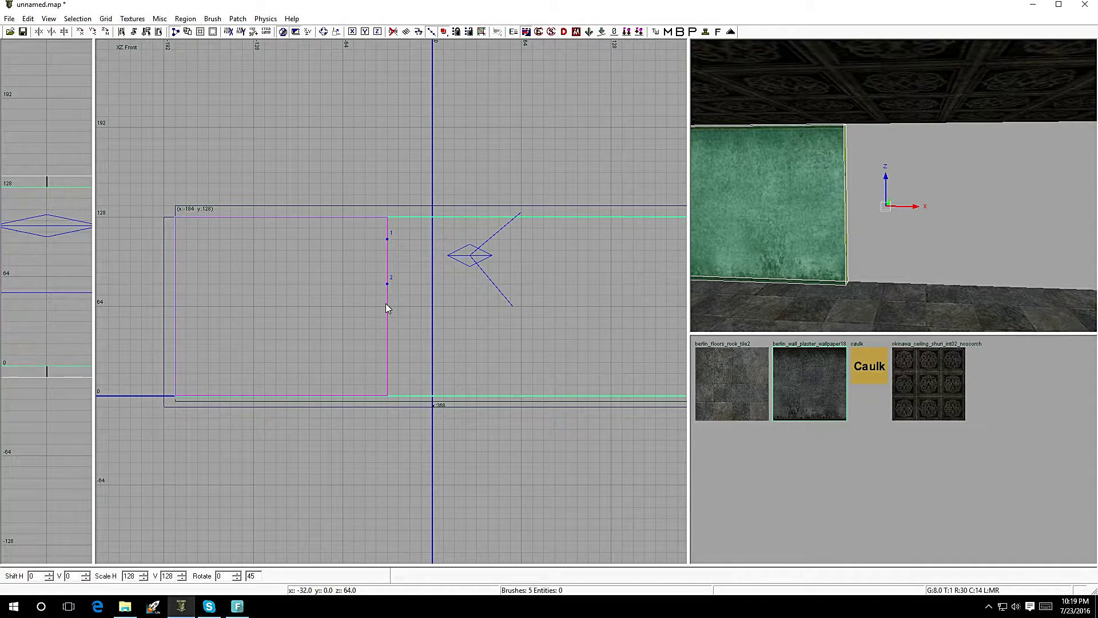
mouse_move(858, 245)
right_mouse_down()
mouse_move(927, 236)
mouse_move(860, 226)
right_mouse_up()
right_click(858, 238)
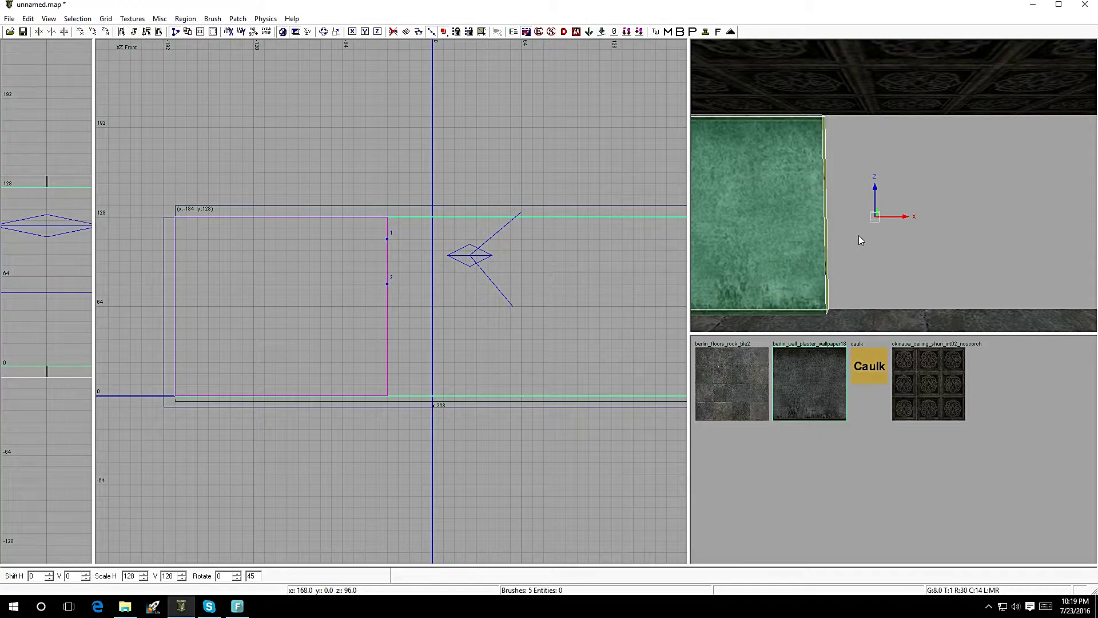
right_click(829, 239)
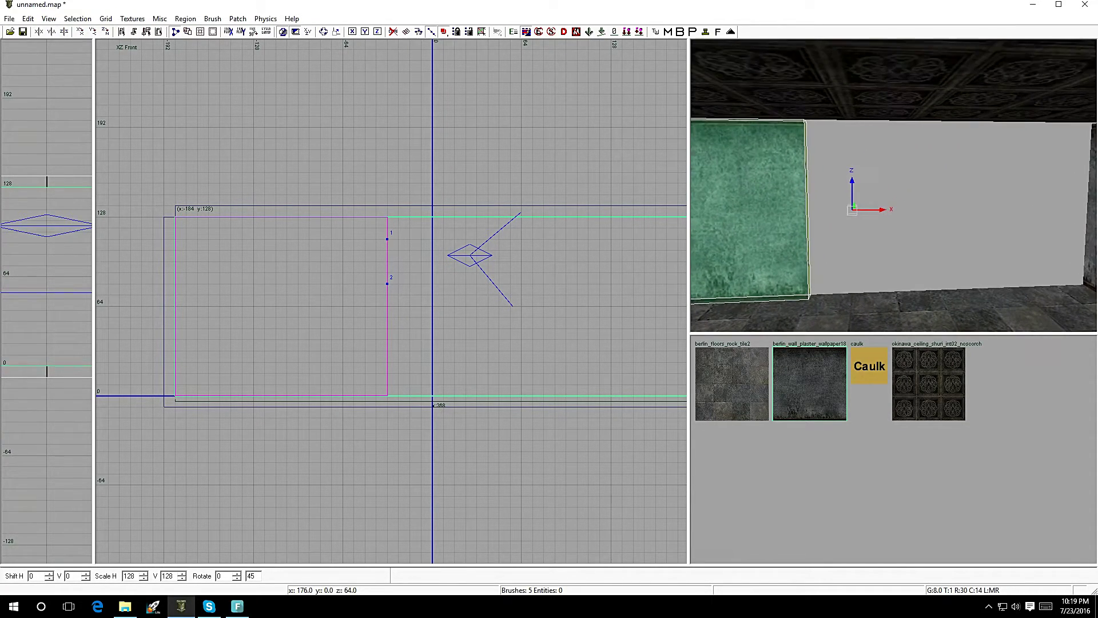
right_click(828, 237)
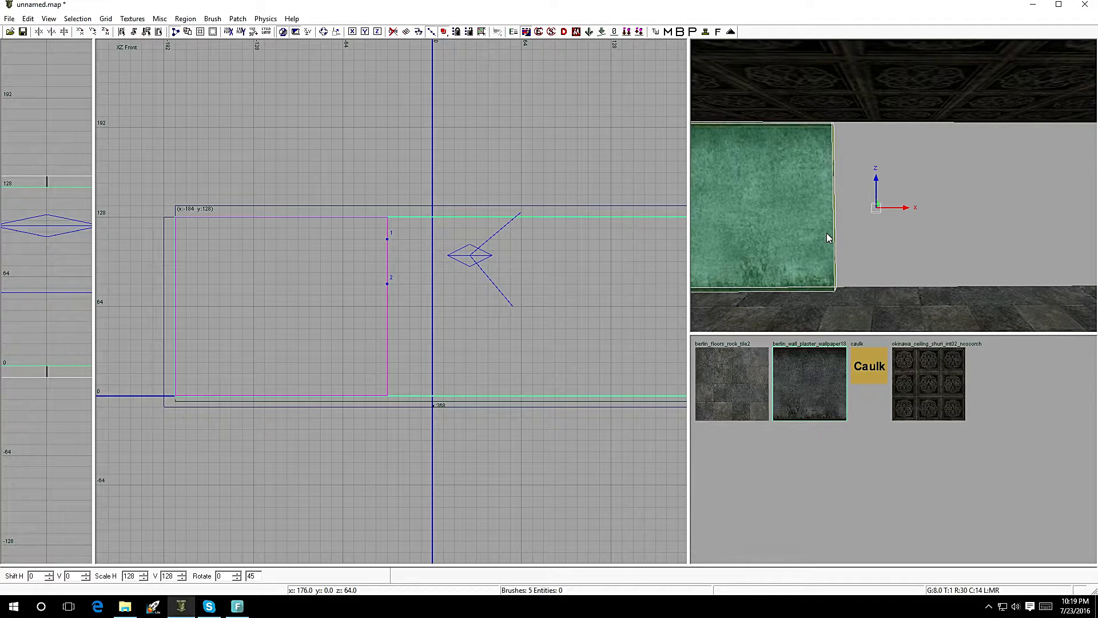
key("shift+Return")
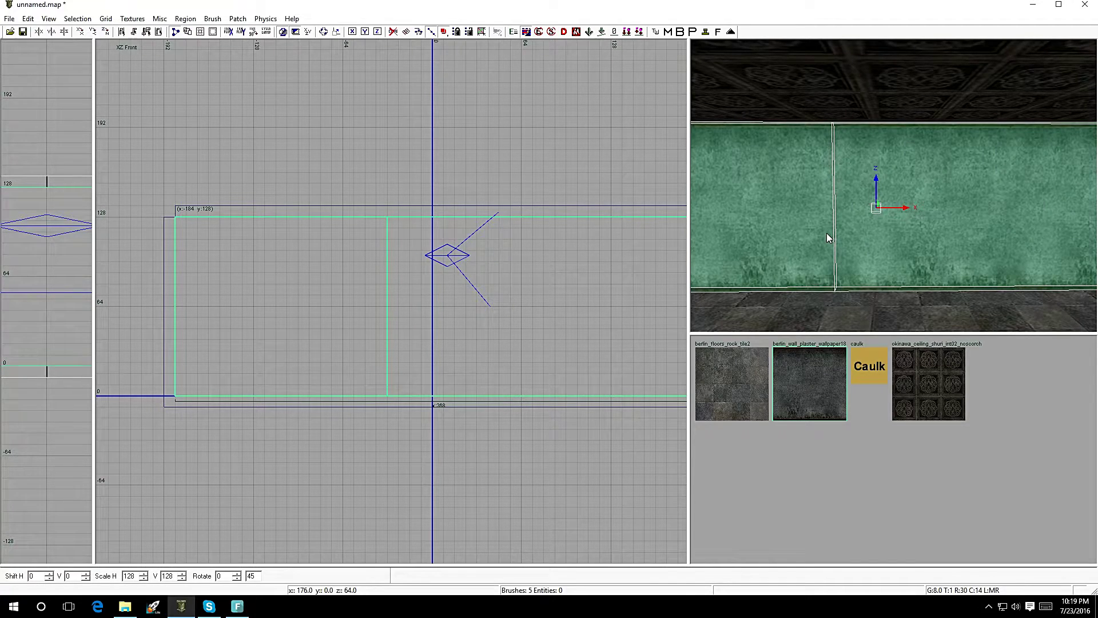
key("Escape")
key("Escape")
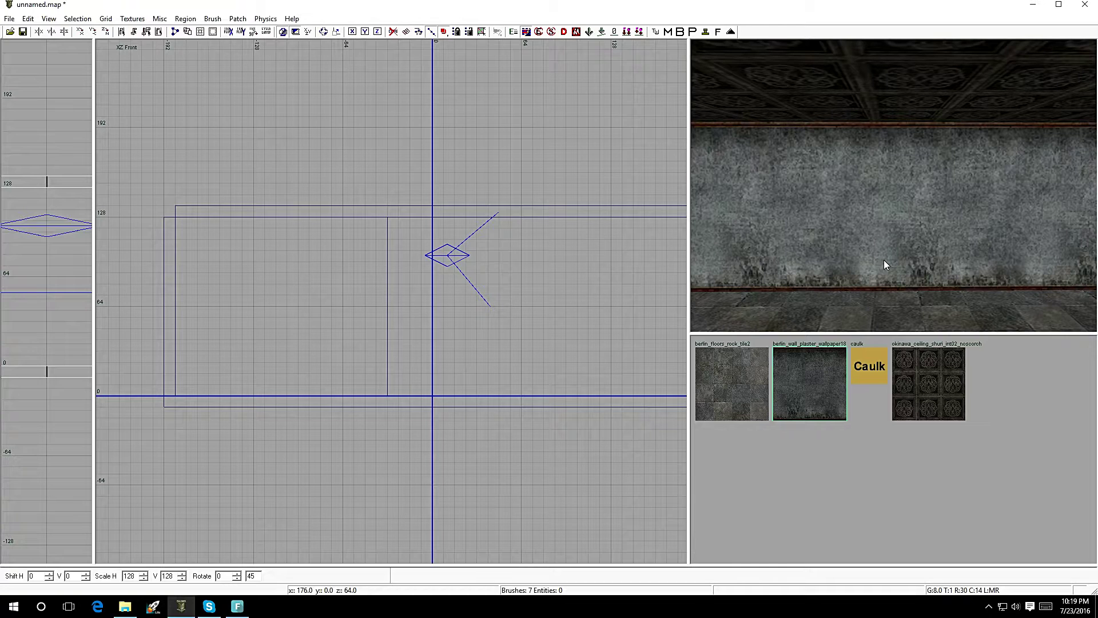
Select each piece of the split wall in the 3D view to check the division, and deselect both
mouse_move(886, 235)
right_mouse_down()
mouse_move(886, 257)
mouse_move(862, 238)
right_mouse_up()
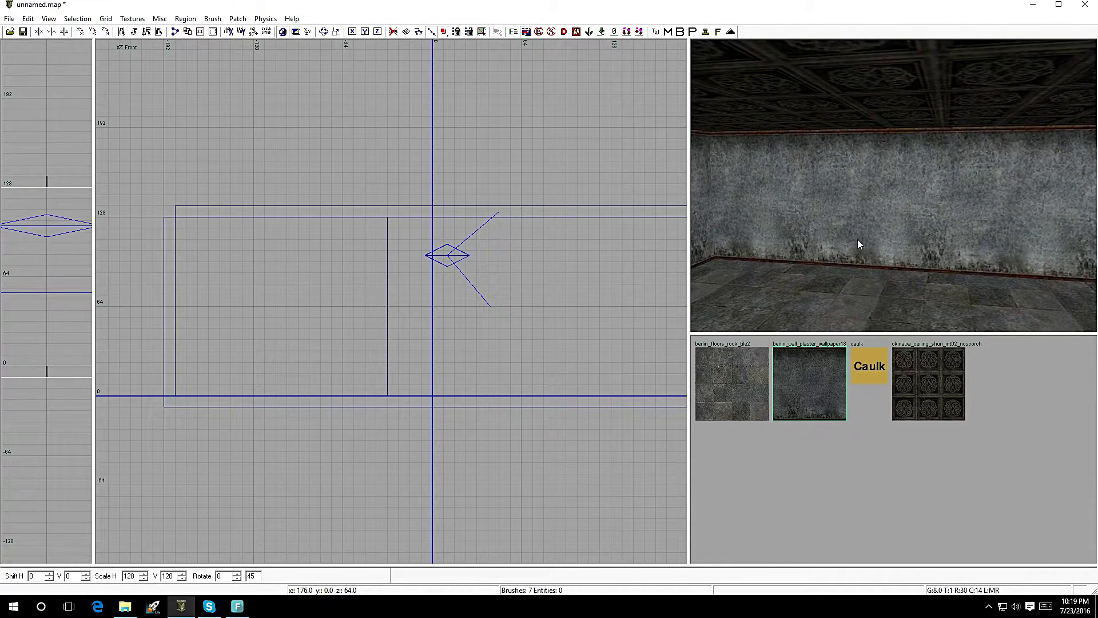
left_click(800, 214, "shift")
left_click(916, 207, "shift")
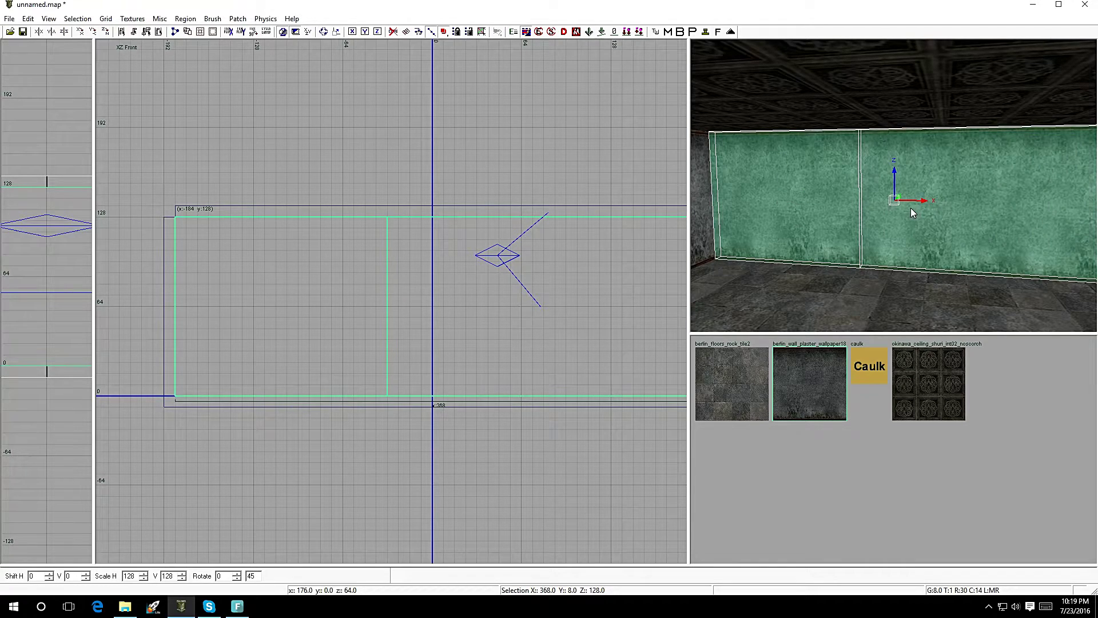
left_click(908, 224, "shift")
left_click(797, 222, "shift")
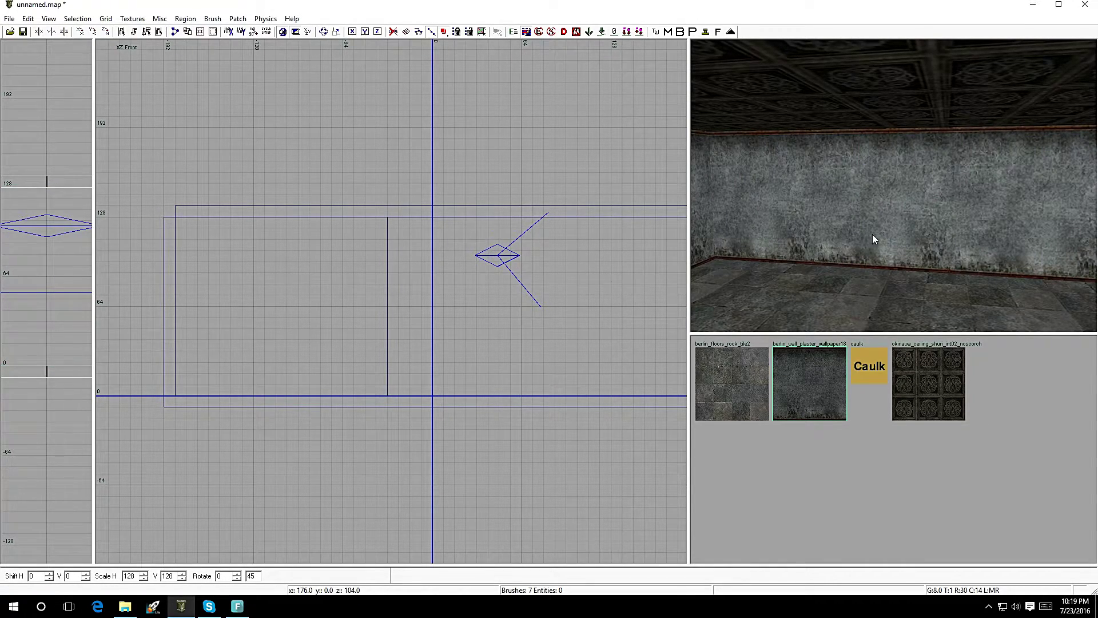
Split the wall piece running from x -32 to the far corner vertically at x 32, keeping both pieces, and deselect them
left_click(976, 214, "shift")
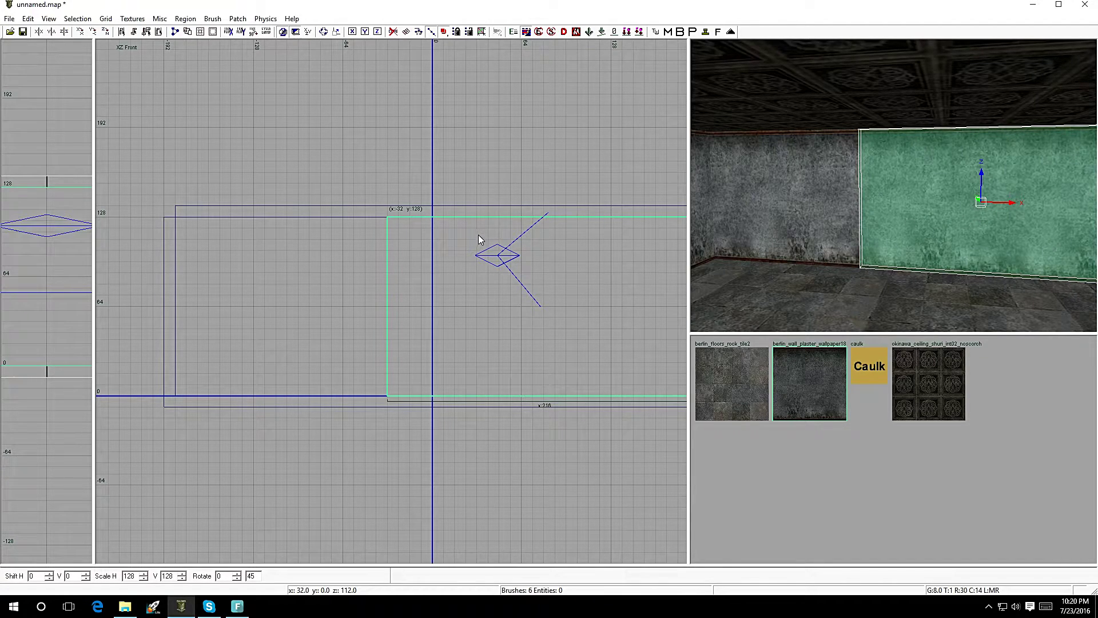
key("x")
left_click(479, 237)
left_click(477, 289)
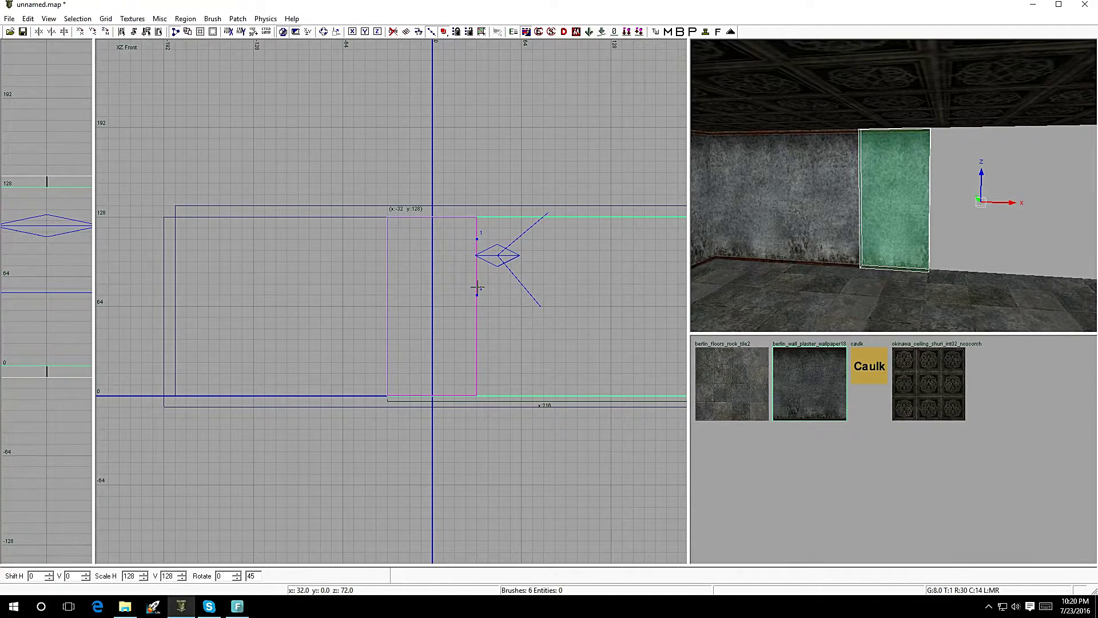
key("shift+Return")
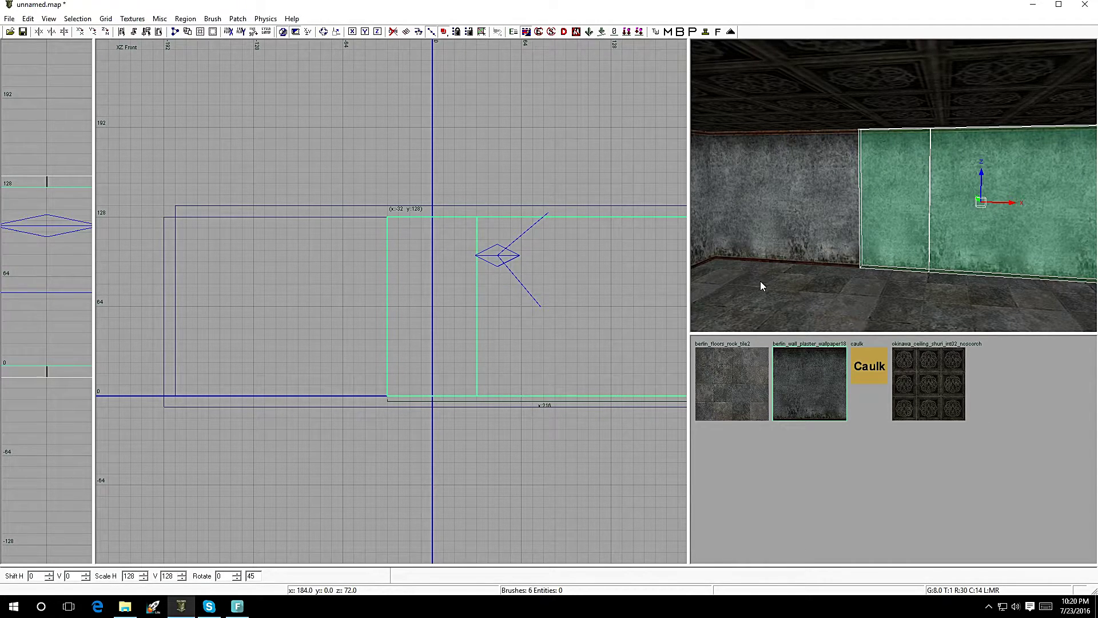
key("Escape")
Select the outer wall pieces in the 3D view to check the division, and leave only the middle piece selected
left_click_drag(797, 197, 1038, 207, "shift")
left_click_drag(781, 236, 971, 212, "shift")
left_click(892, 205, "shift")
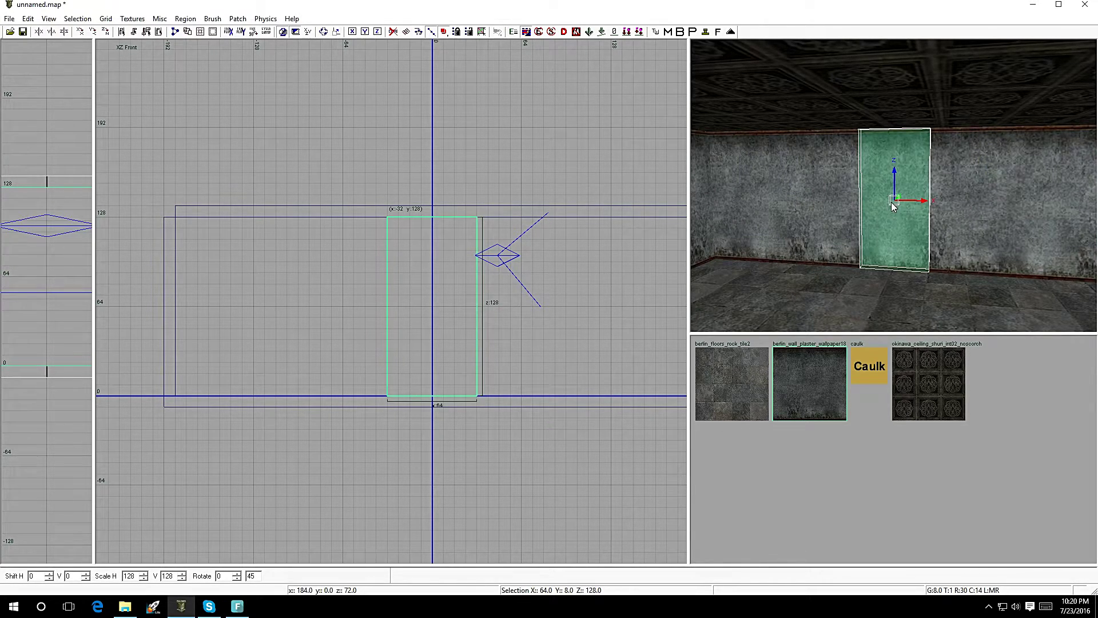
mouse_move(884, 283)
left_mouse_down()
mouse_move(890, 222)
mouse_move(884, 281)
left_mouse_up()
Try narrowing the middle wall piece from both sides to a width of 16, and restore its width to 64
left_click_drag(572, 269, 542, 273)
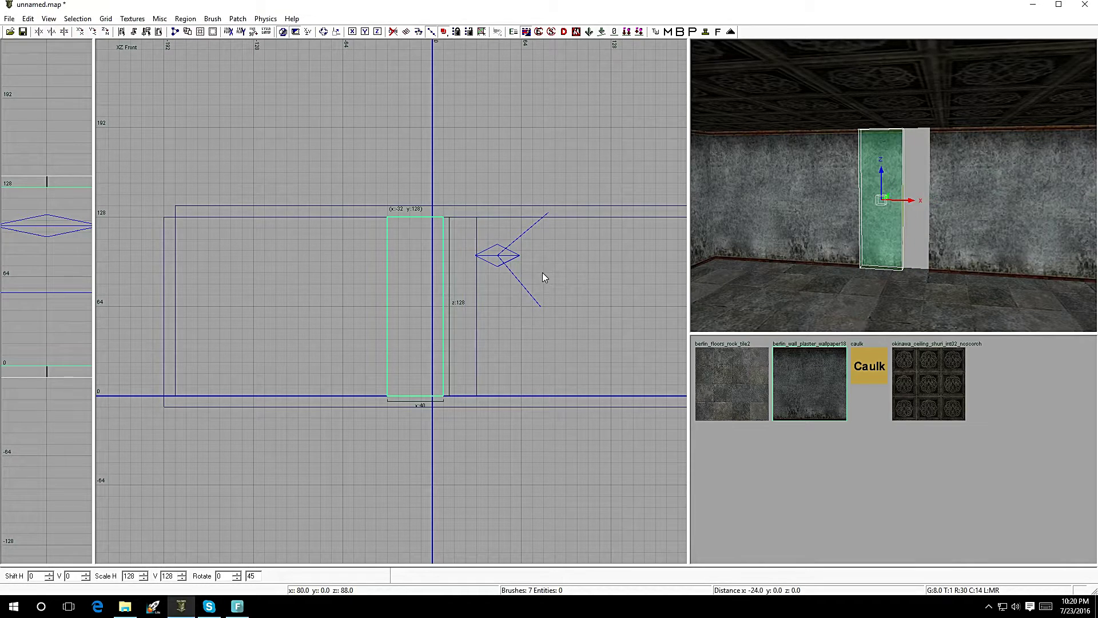
left_click_drag(249, 272, 280, 277)
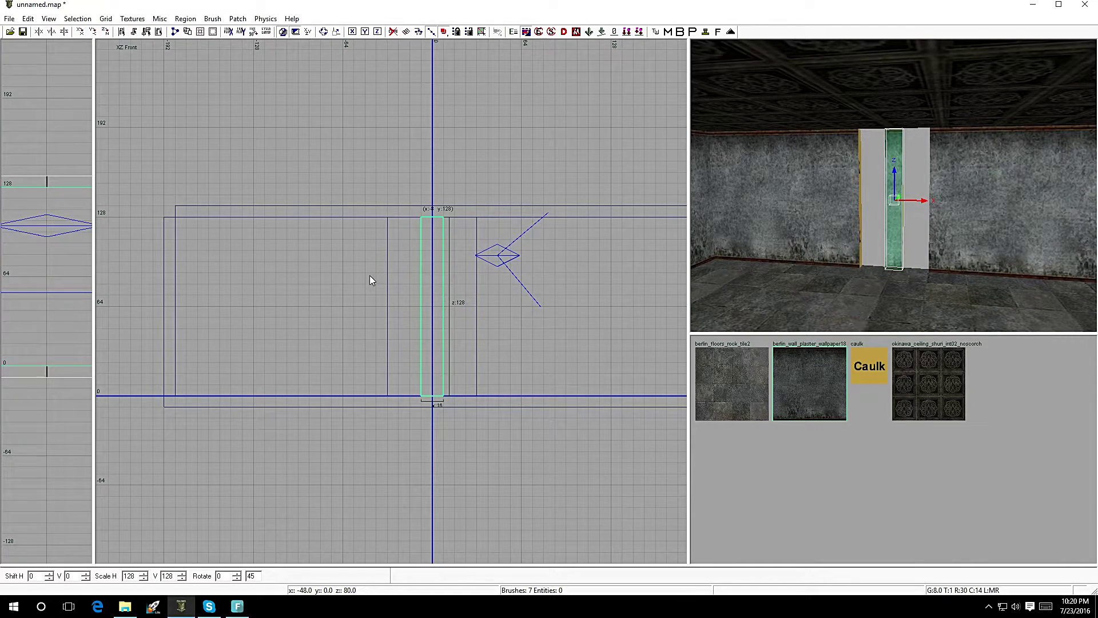
mouse_move(498, 270)
left_mouse_down()
mouse_move(551, 268)
mouse_move(490, 273)
mouse_move(518, 277)
left_mouse_up()
left_click_drag(355, 277, 329, 277)
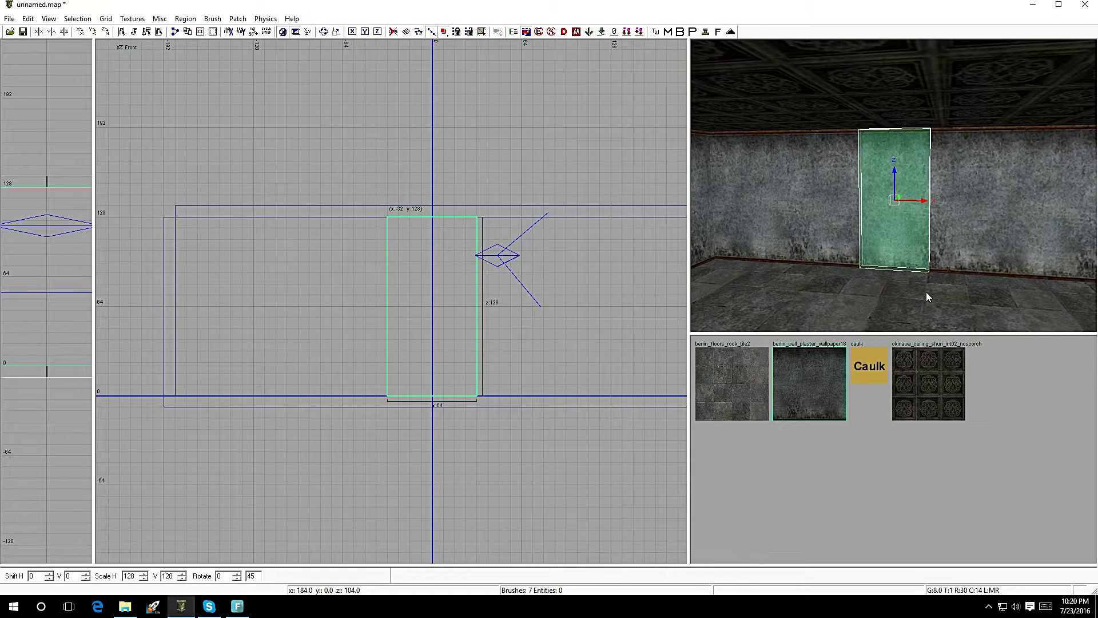
Raise the middle piece's lower edge to leave a height of 32 above a doorway opening, and deselect it
mouse_move(432, 461)
left_mouse_down()
mouse_move(441, 385)
mouse_move(433, 283)
mouse_move(432, 312)
left_mouse_up()
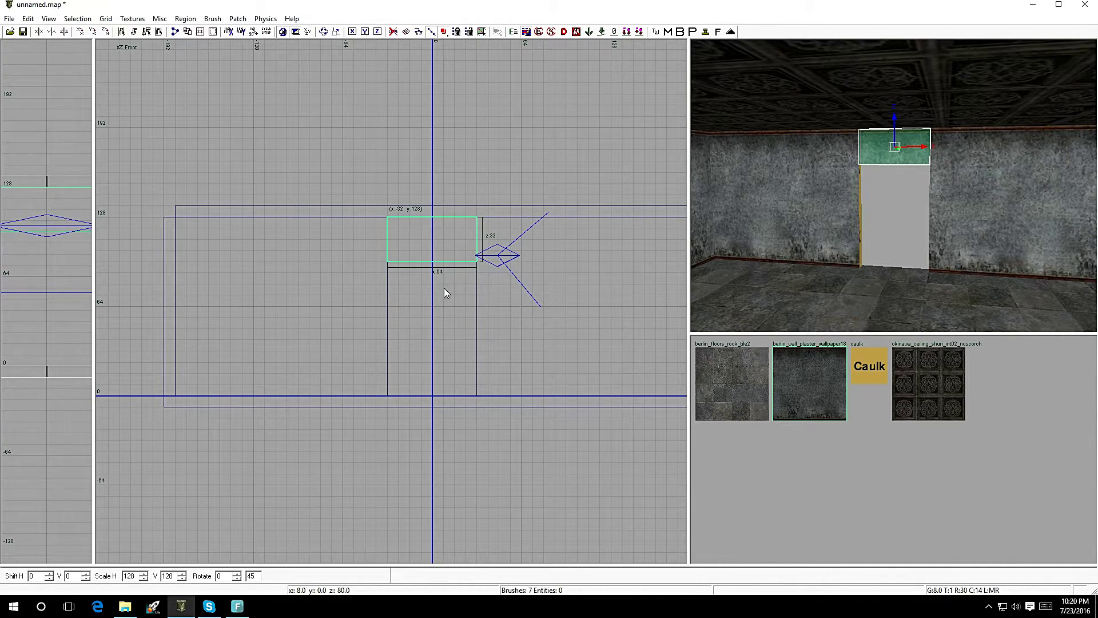
key("Escape")
Select the caulk faces on the sides of the doorway, texture them with berlin_wall_plaster_wallpaper18, and deselect them
right_click(848, 252)
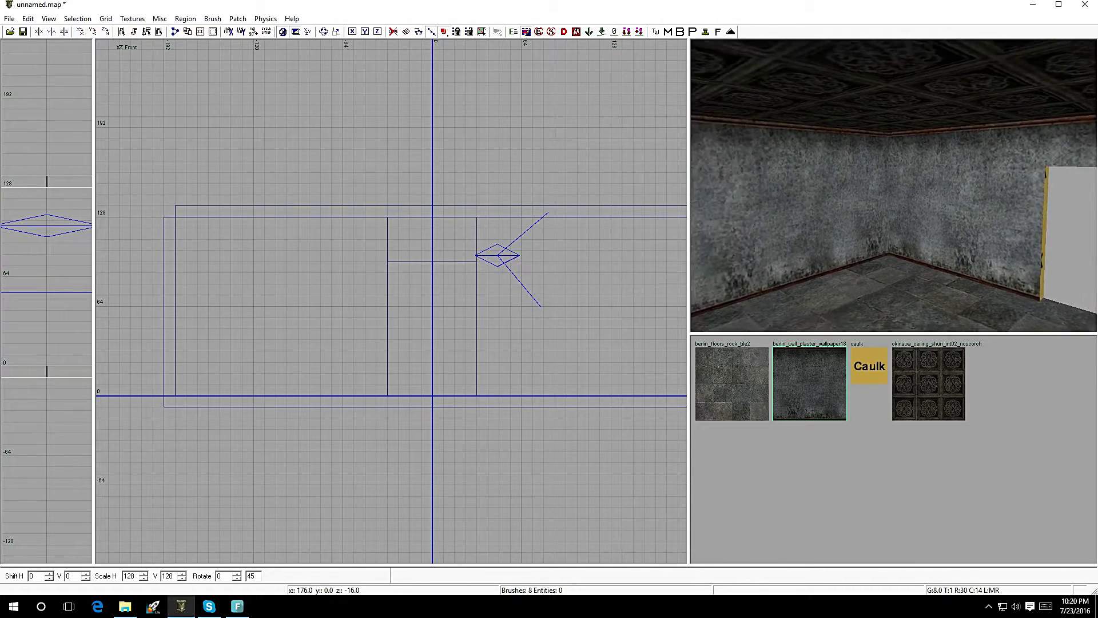
right_click_drag(848, 252, 847, 200)
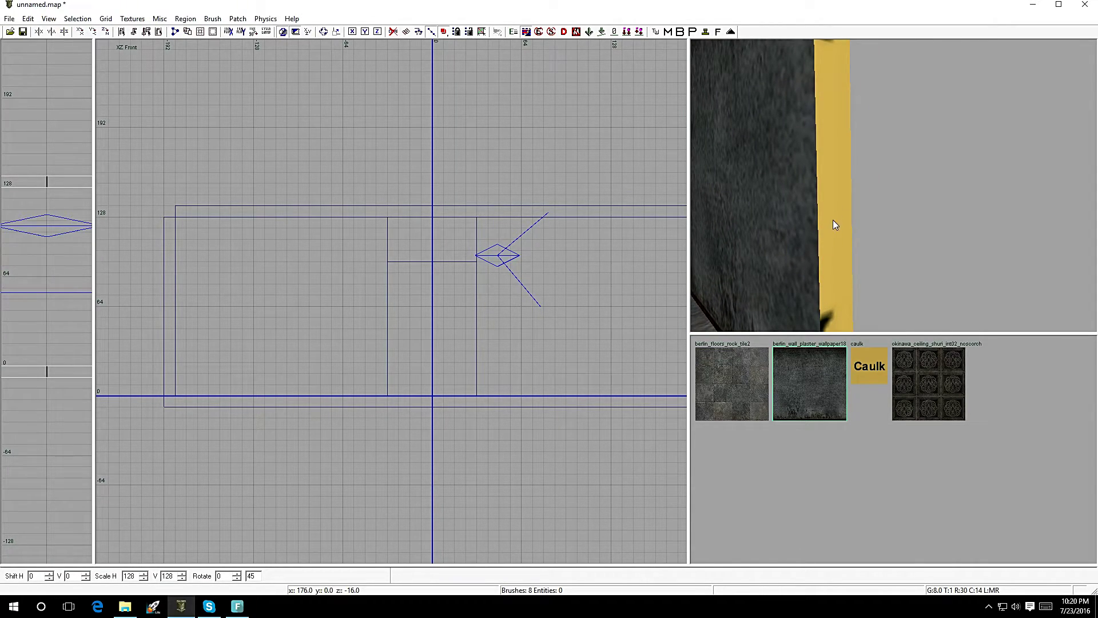
right_click_drag(836, 238, 871, 203)
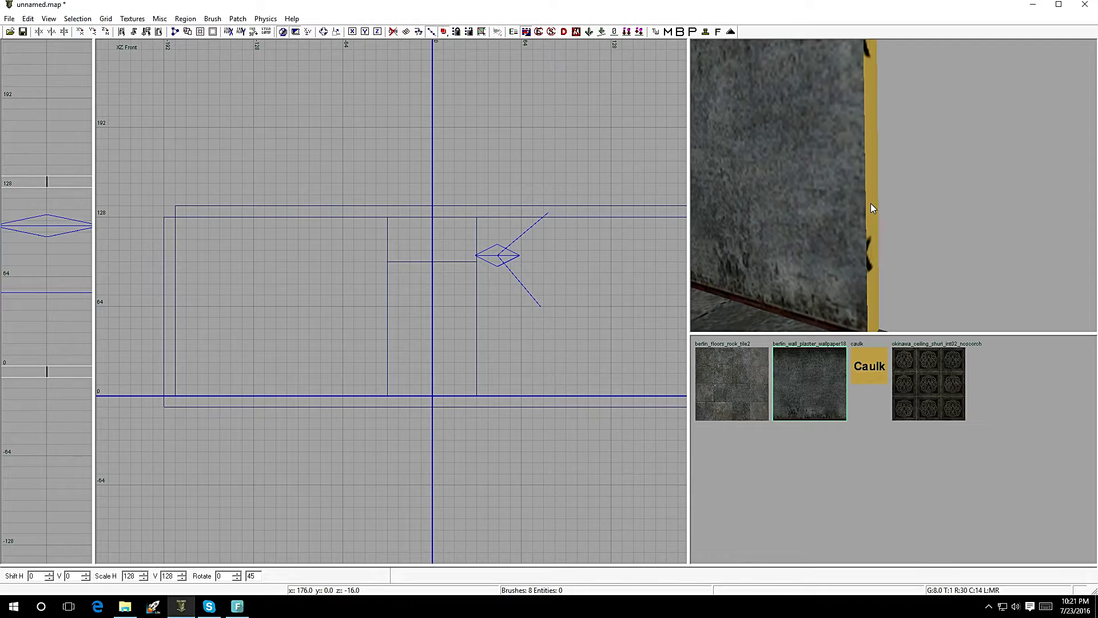
left_click(871, 204, "shift")
mouse_move(871, 204)
right_mouse_down()
mouse_move(904, 206)
mouse_move(916, 229)
mouse_move(870, 204)
right_mouse_up()
key("Down")
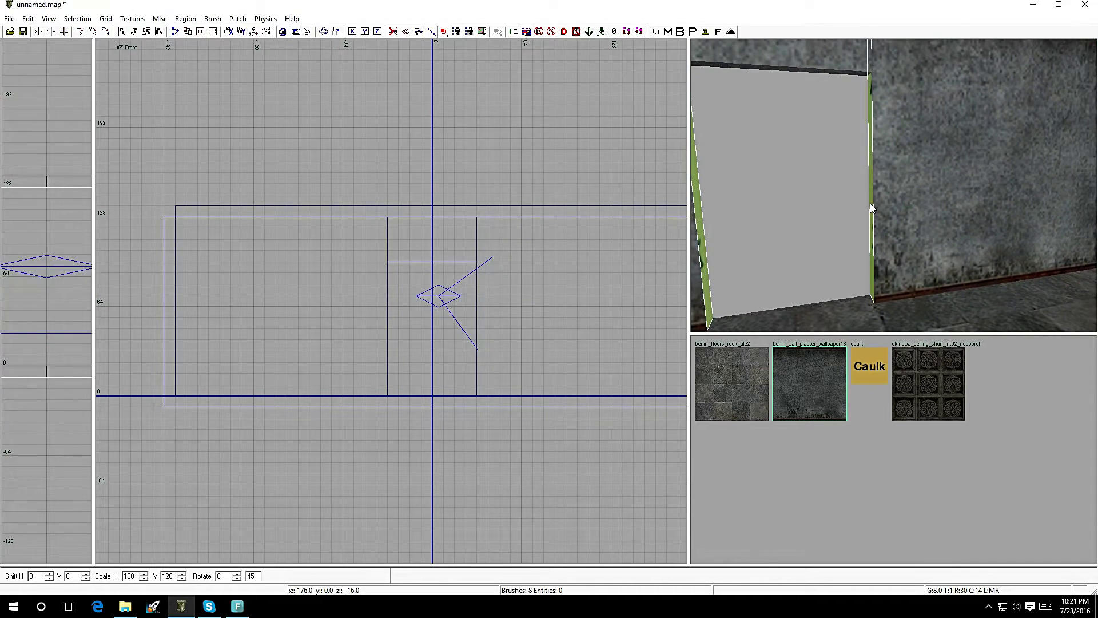
left_click(817, 389)
key("Escape")
Select the wall piece between x 32 and the corner and split it vertically at x 80 and x 144, keeping all pieces
right_click_drag(855, 292, 819, 320)
right_click_drag(860, 266, 861, 277)
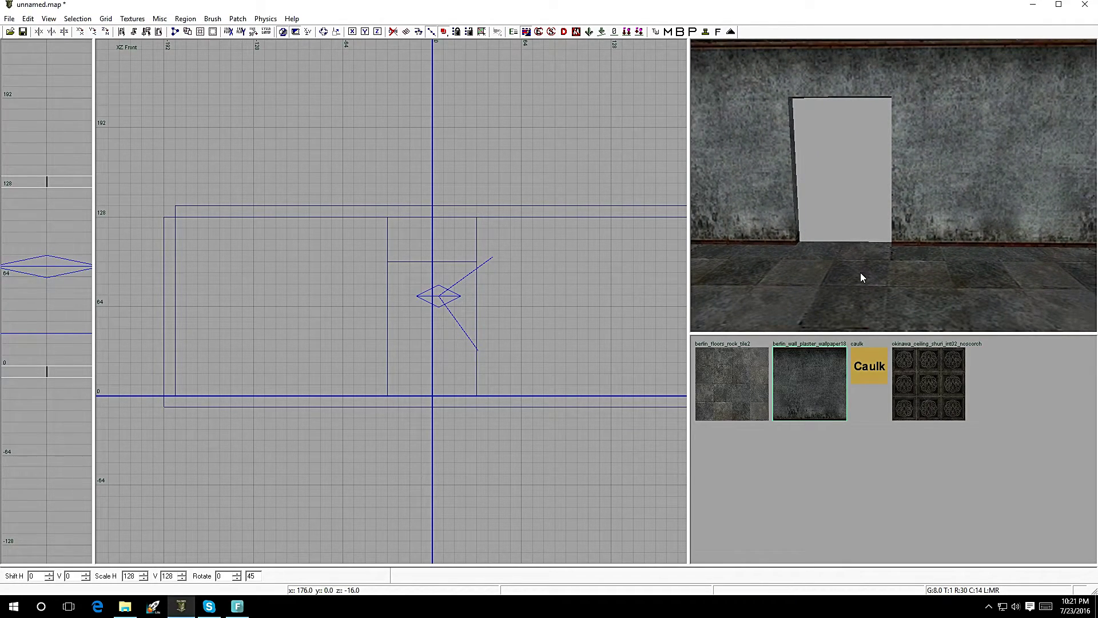
left_click(992, 150, "shift")
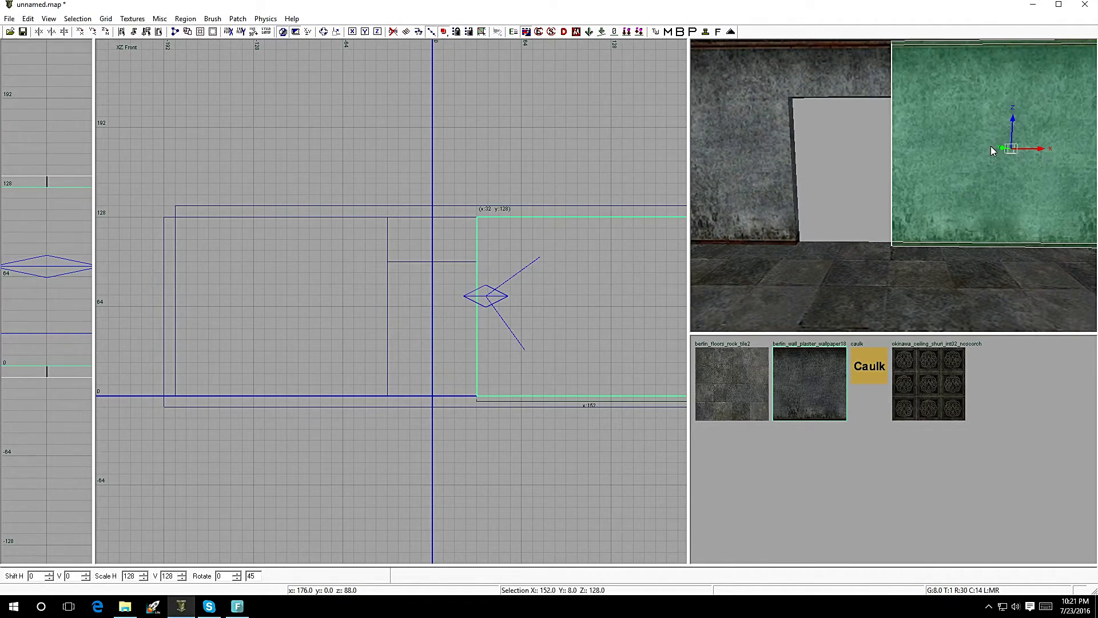
scroll(602, 317, "down", 3)
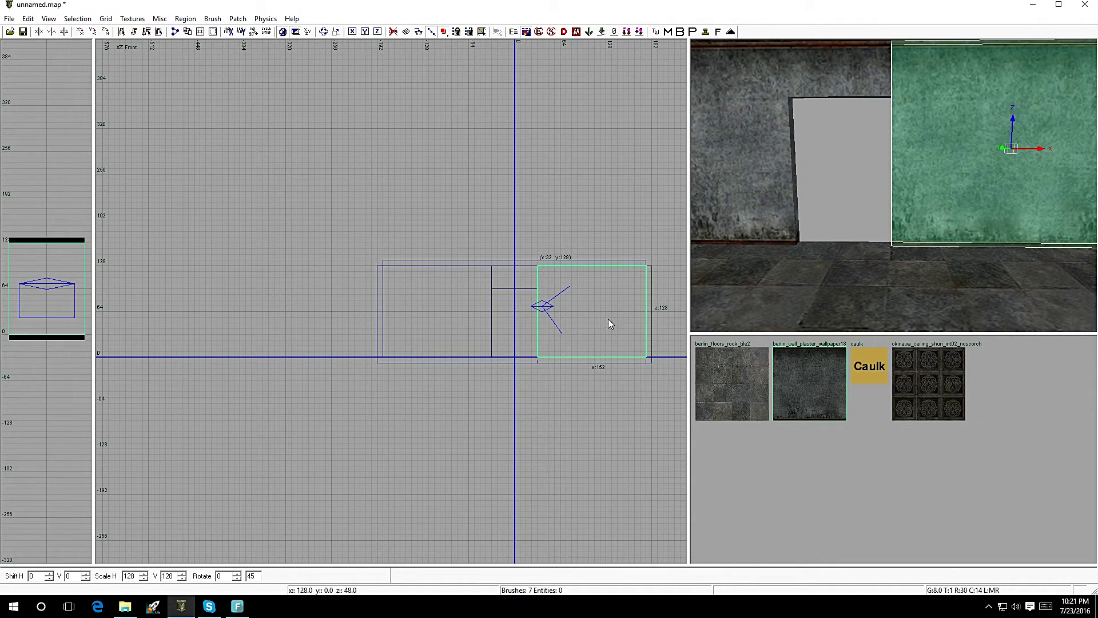
scroll(654, 309, "up", 2)
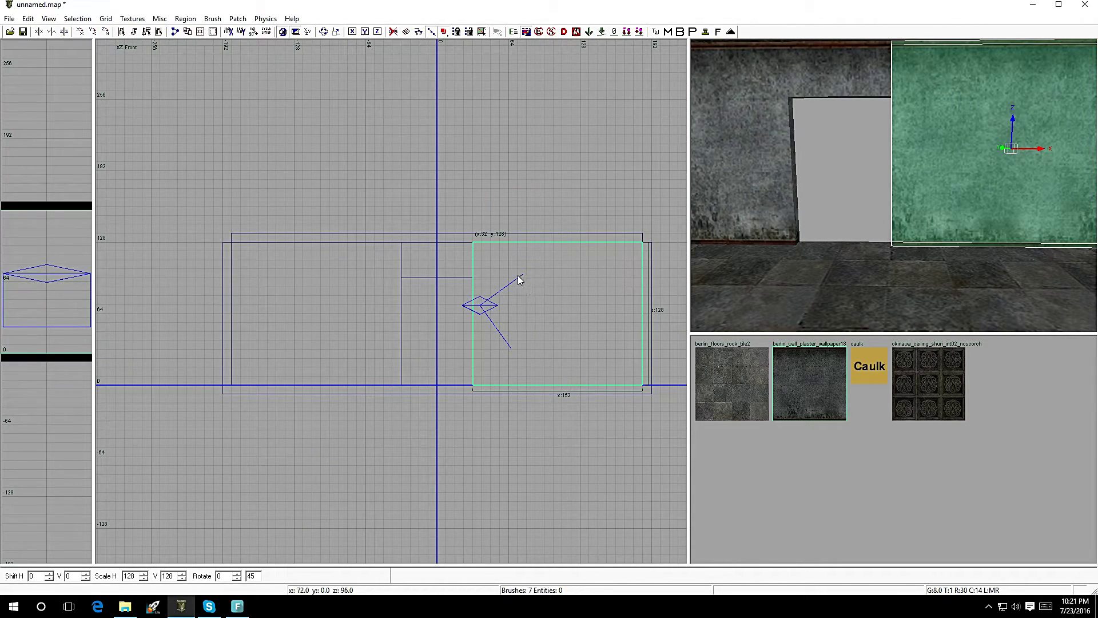
left_click(525, 276)
left_click(526, 305)
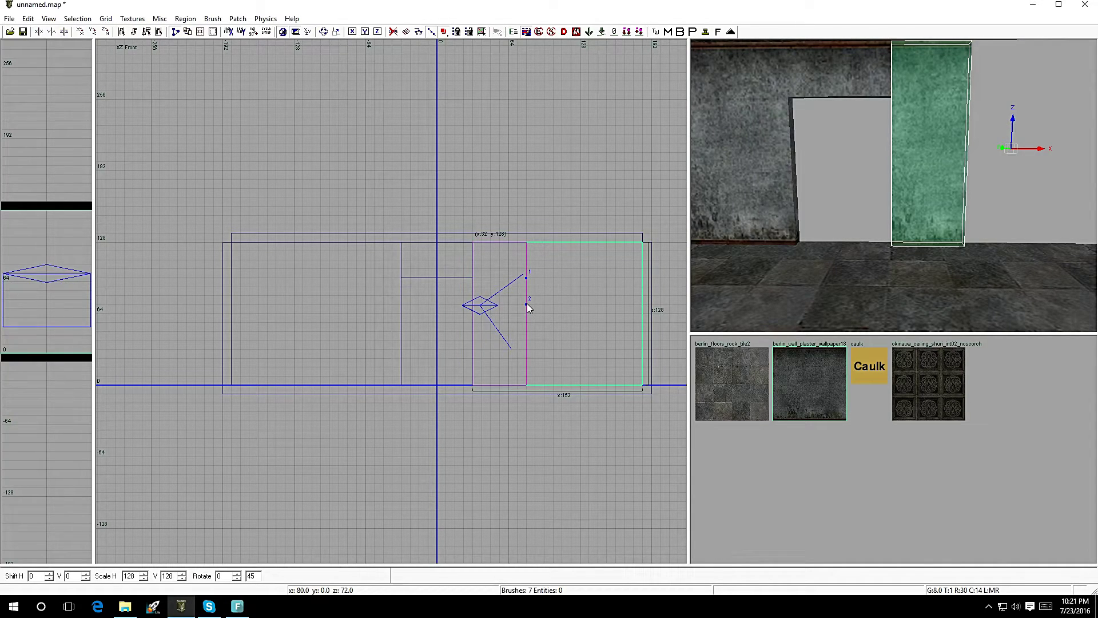
key("shift+Return")
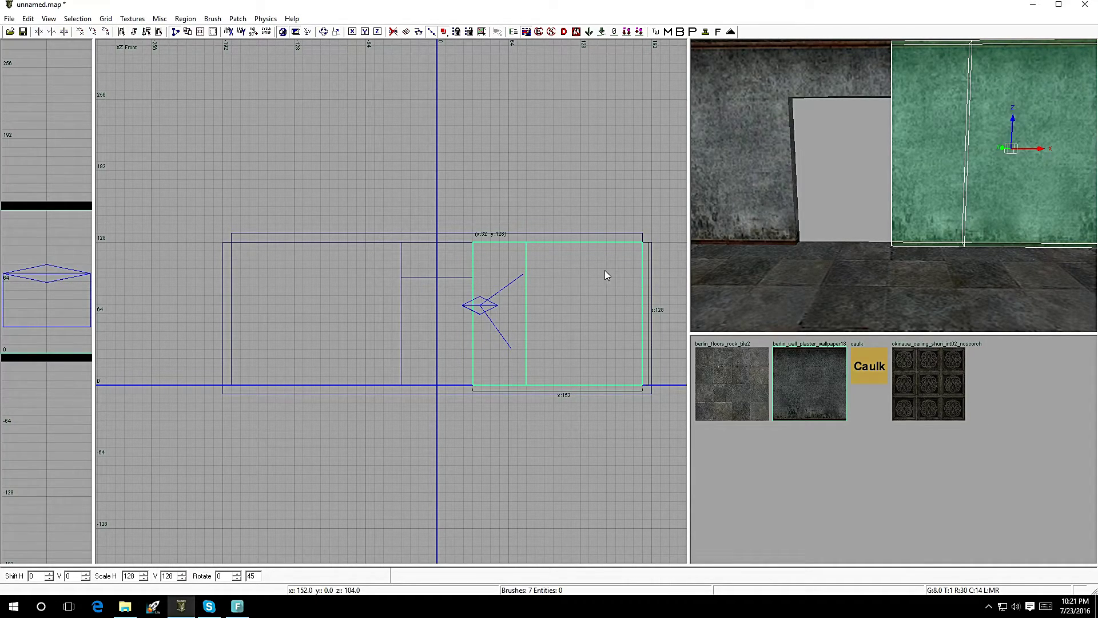
left_click(599, 304)
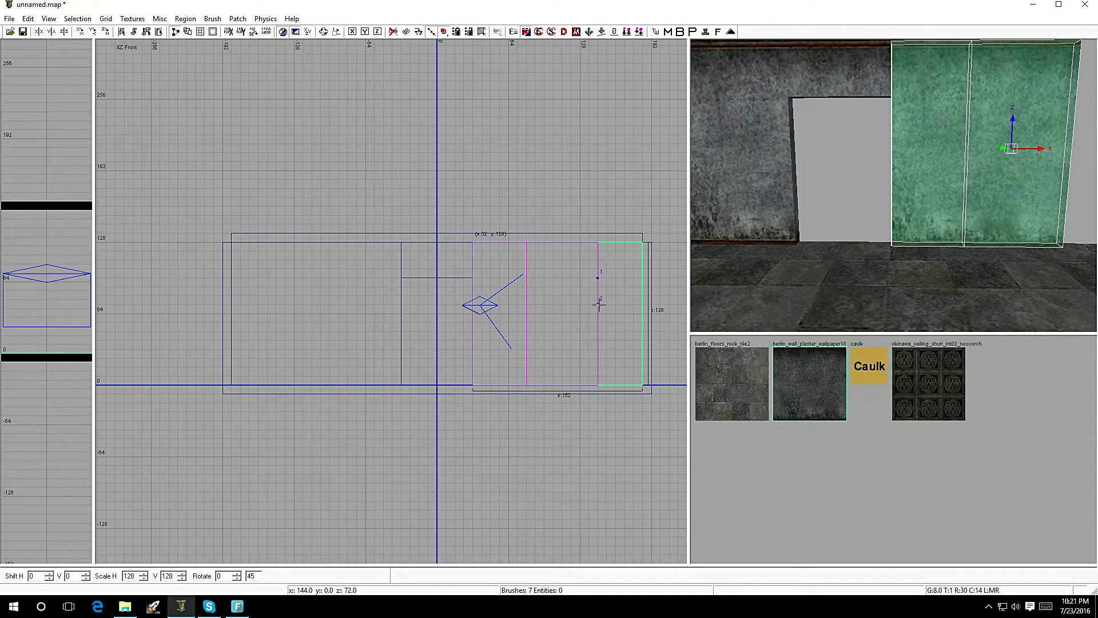
key("shift+Return")
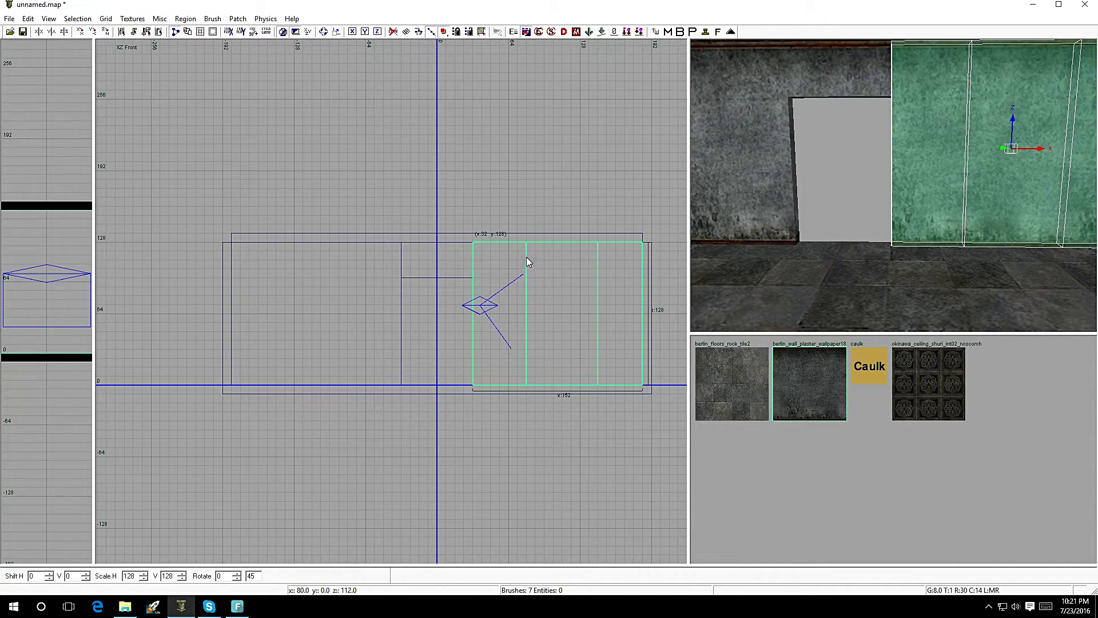
Split the selected wall pieces horizontally at z 104 and z 40, keeping all pieces, and deselect them
left_click(581, 268)
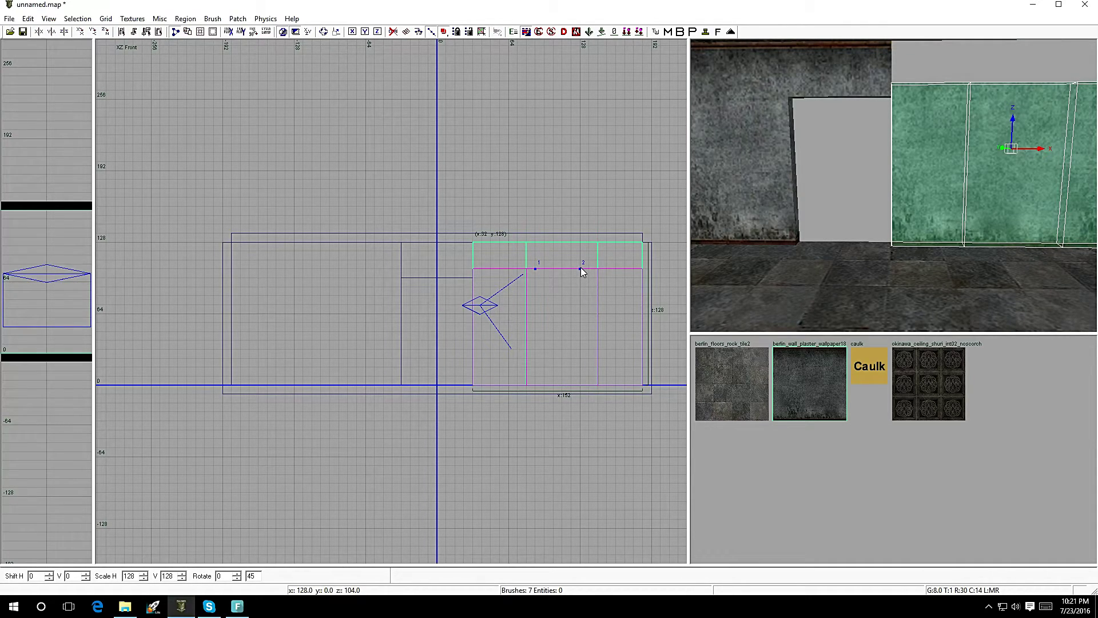
key("shift+Return")
left_click(540, 339)
left_click(577, 339)
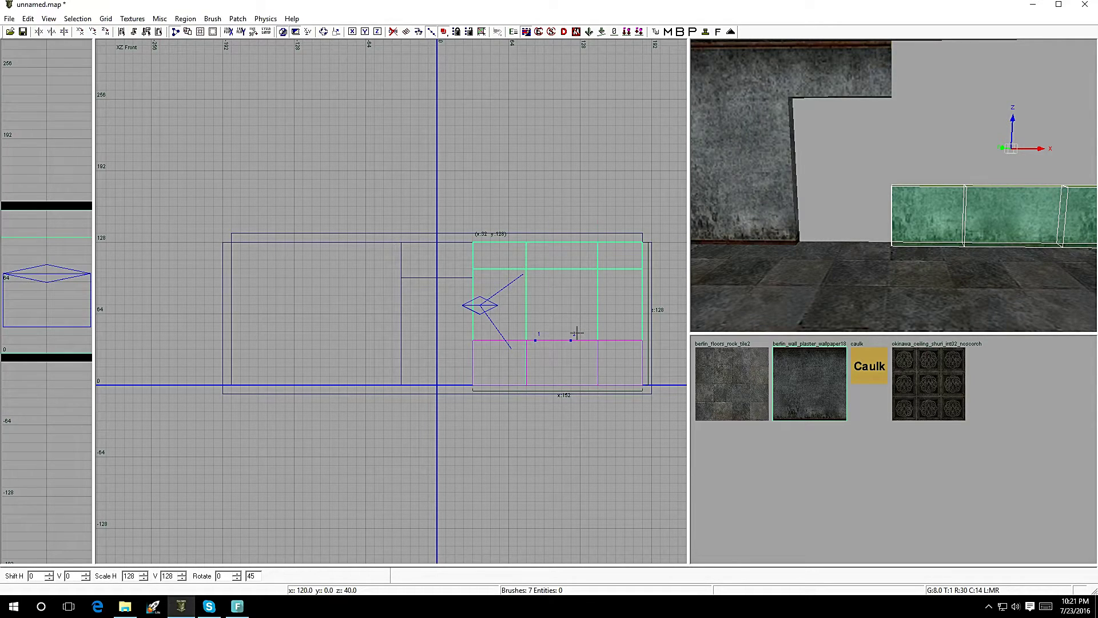
key("shift+Return")
right_click_drag(956, 187, 956, 187)
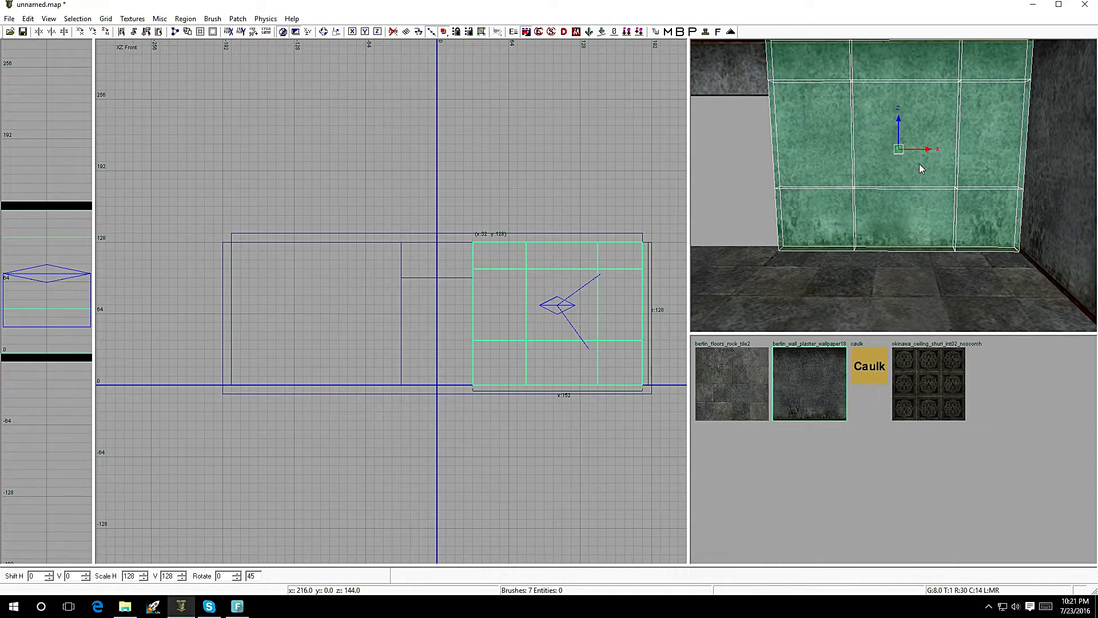
key("Escape")
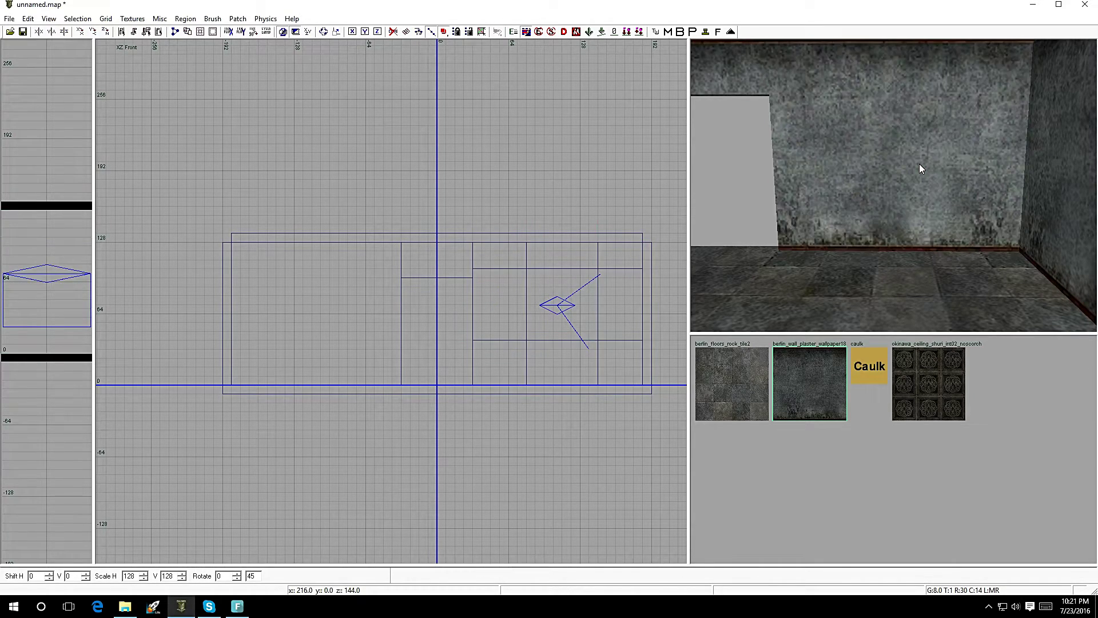
Check several pieces of the divided wall by selecting them, and delete the 64 by 64 centre piece to open a window
left_click(886, 128, "shift")
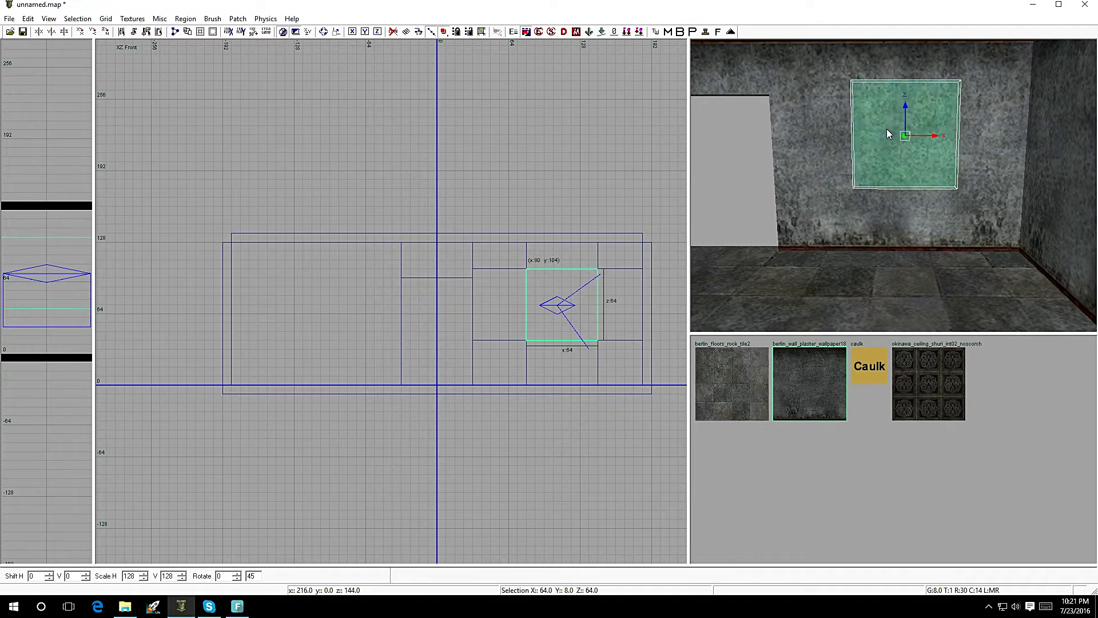
left_click(819, 131, "shift")
left_click(853, 71, "shift")
left_click(863, 105, "shift")
left_click(838, 103, "shift")
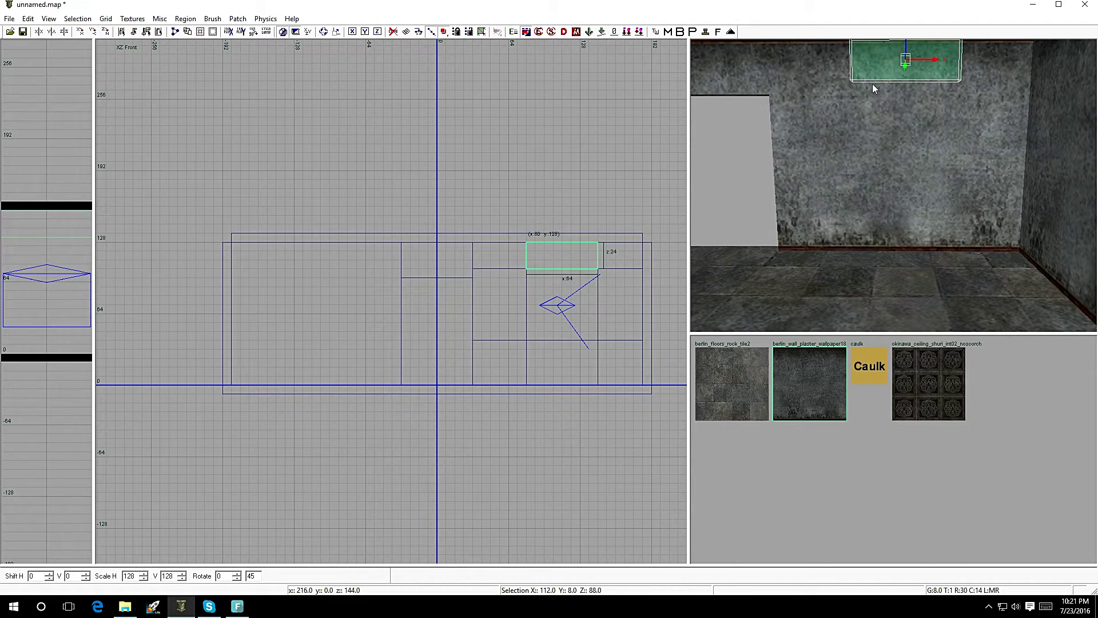
left_click(872, 75, "shift")
left_click(884, 119, "shift")
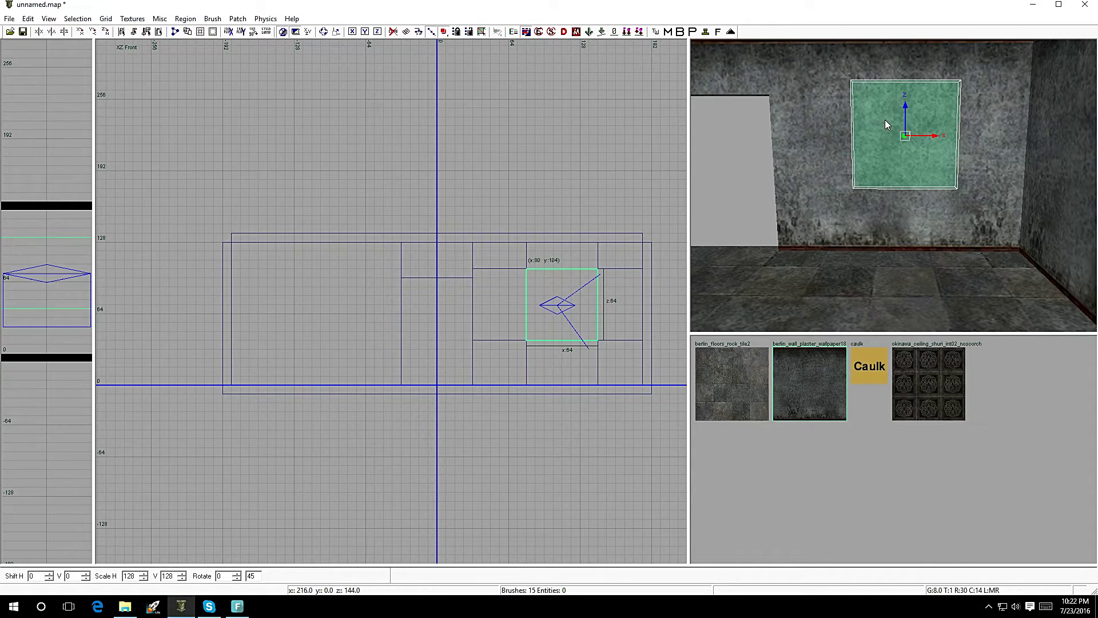
key("Escape")
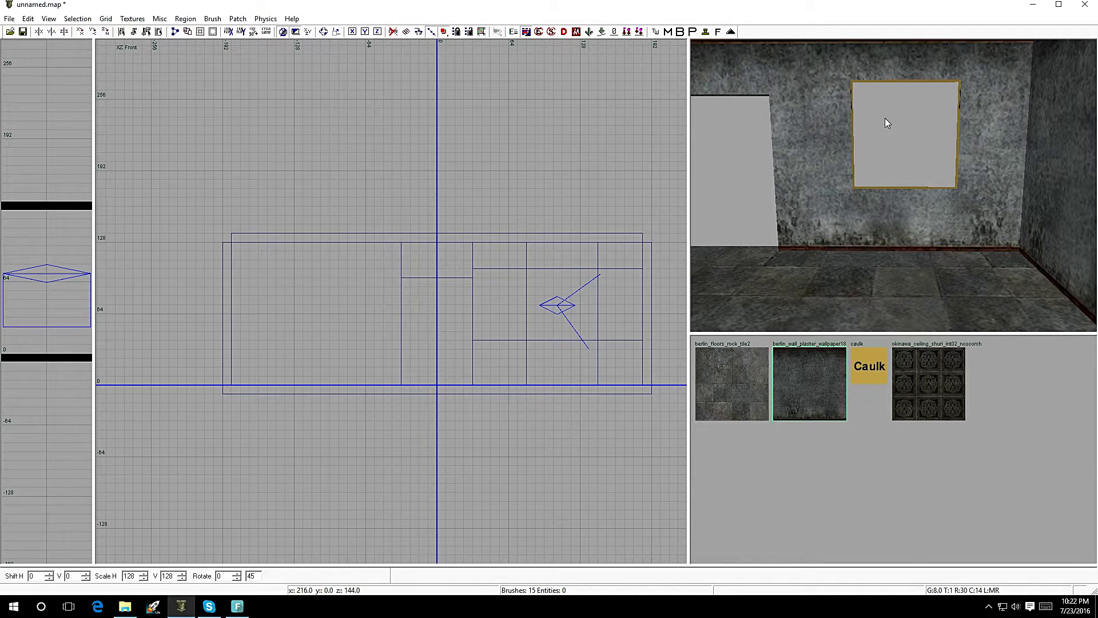
Select the eight wall pieces around the window opening one after another to examine the division, and deselect them all
mouse_move(799, 153)
right_mouse_down()
mouse_move(738, 143)
mouse_move(864, 147)
mouse_move(813, 150)
right_mouse_up()
left_click(835, 60, "shift")
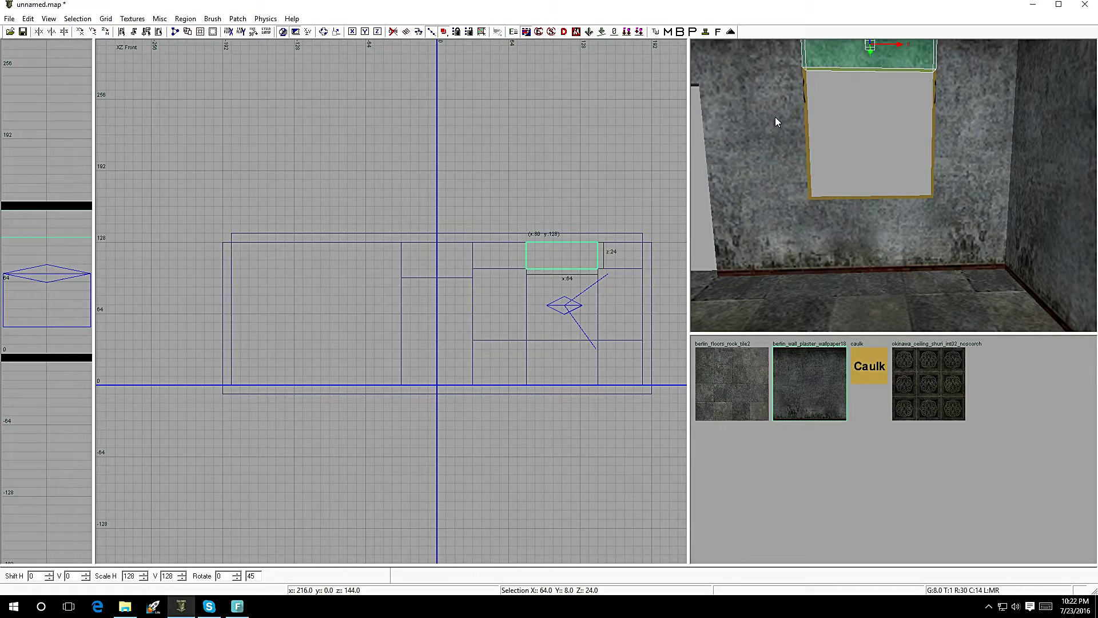
left_click(775, 117, "shift")
left_click(936, 138, "shift")
left_click(878, 208, "shift")
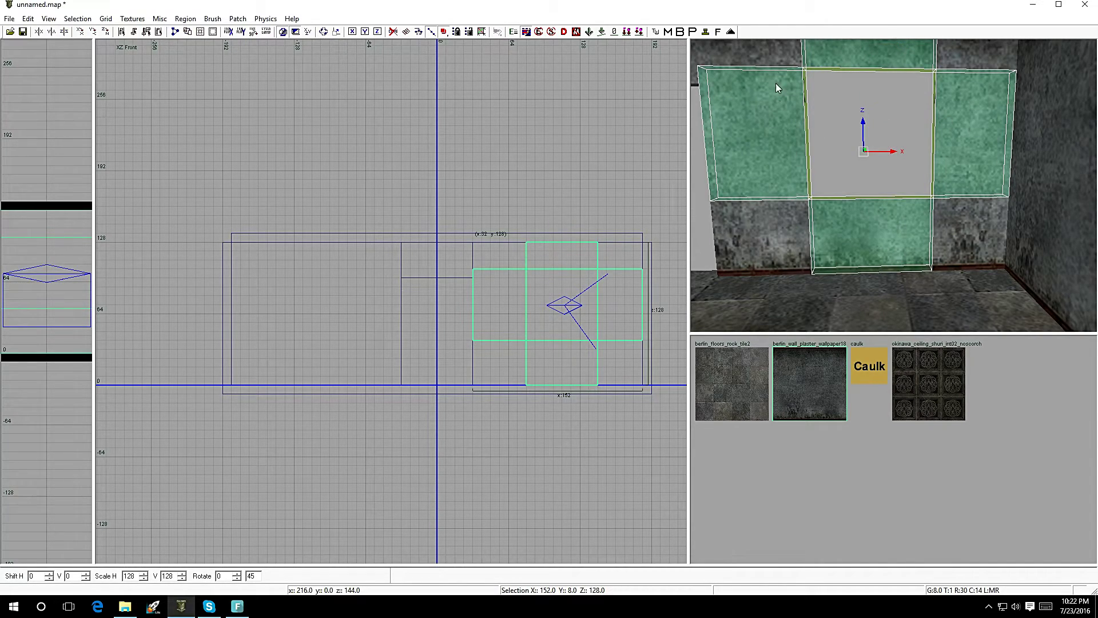
left_click(767, 56, "shift")
left_click(769, 212, "shift")
left_click(985, 55, "shift")
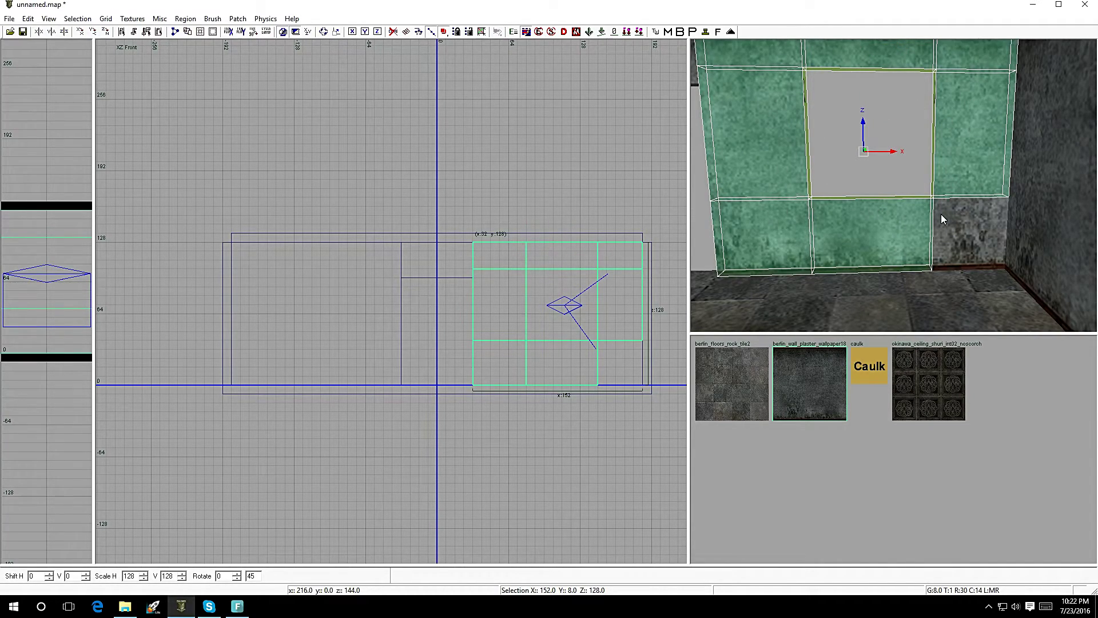
left_click(943, 209, "shift")
key("Escape")
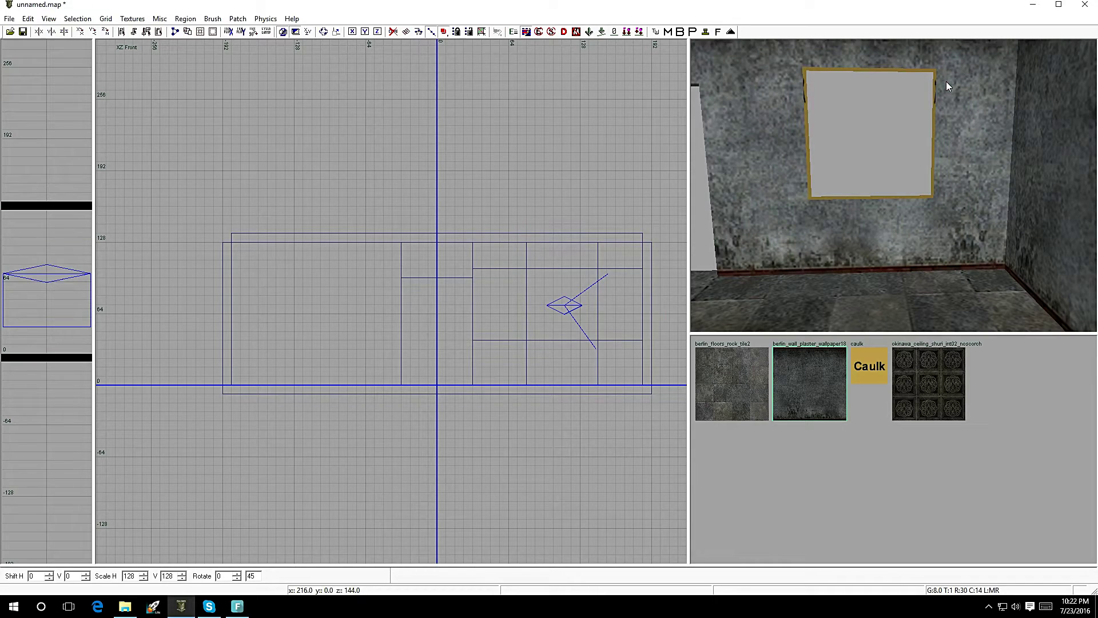
Extend the wall piece above the window opening downward to a height of 40
left_click(902, 56, "shift")
mouse_move(875, 108)
left_mouse_down()
mouse_move(865, 132)
mouse_move(868, 101)
mouse_move(870, 117)
left_mouse_up()
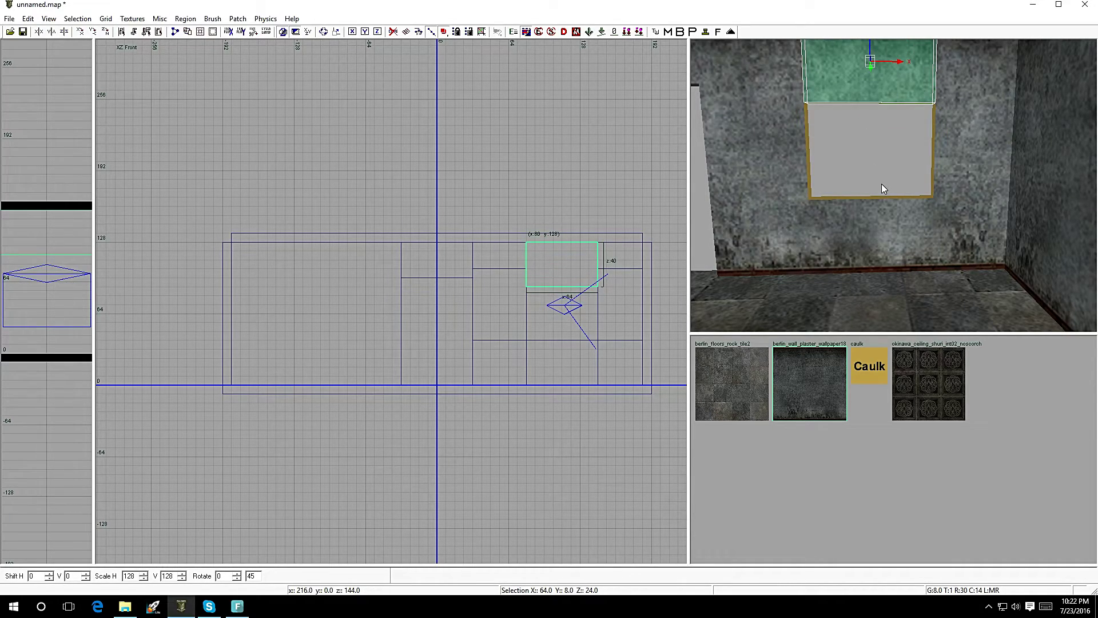
Try widening the two wall pieces beside the window opening to 56 units, bring them back to 48, and deselect the pieces
left_click(792, 150, "shift")
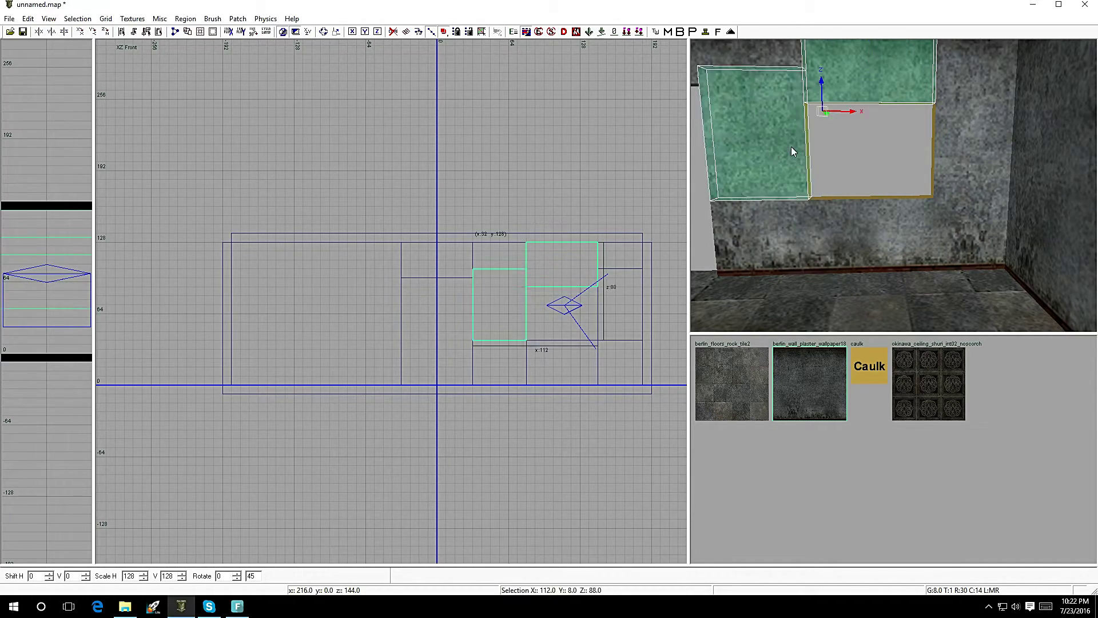
left_click(794, 64, "shift")
left_click(840, 77, "shift")
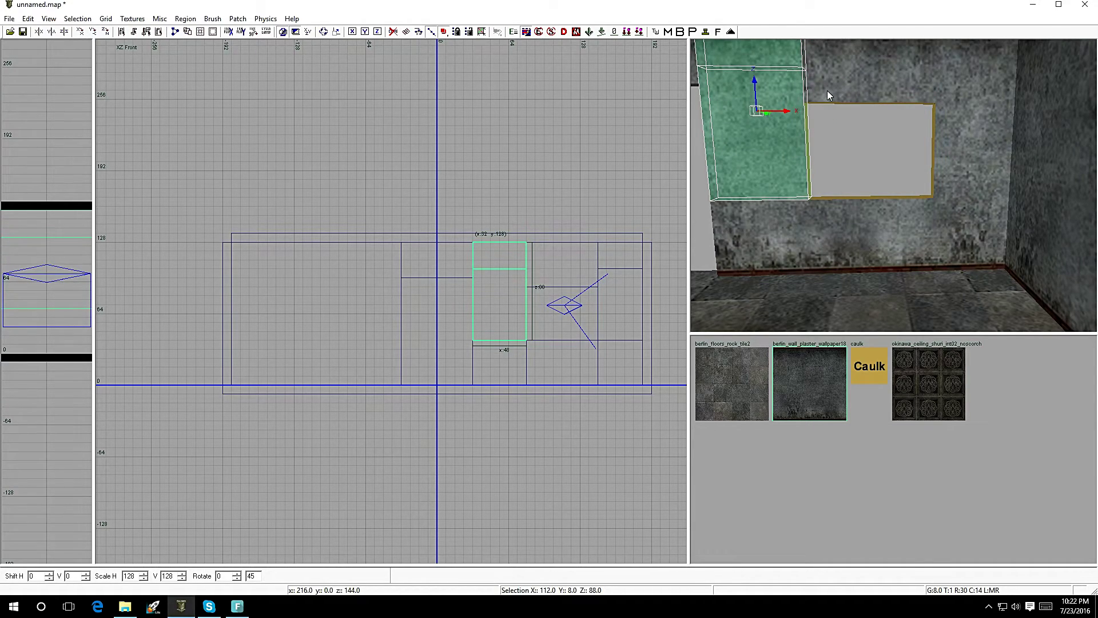
mouse_move(832, 105)
left_mouse_down()
mouse_move(848, 104)
mouse_move(827, 102)
mouse_move(837, 102)
left_mouse_up()
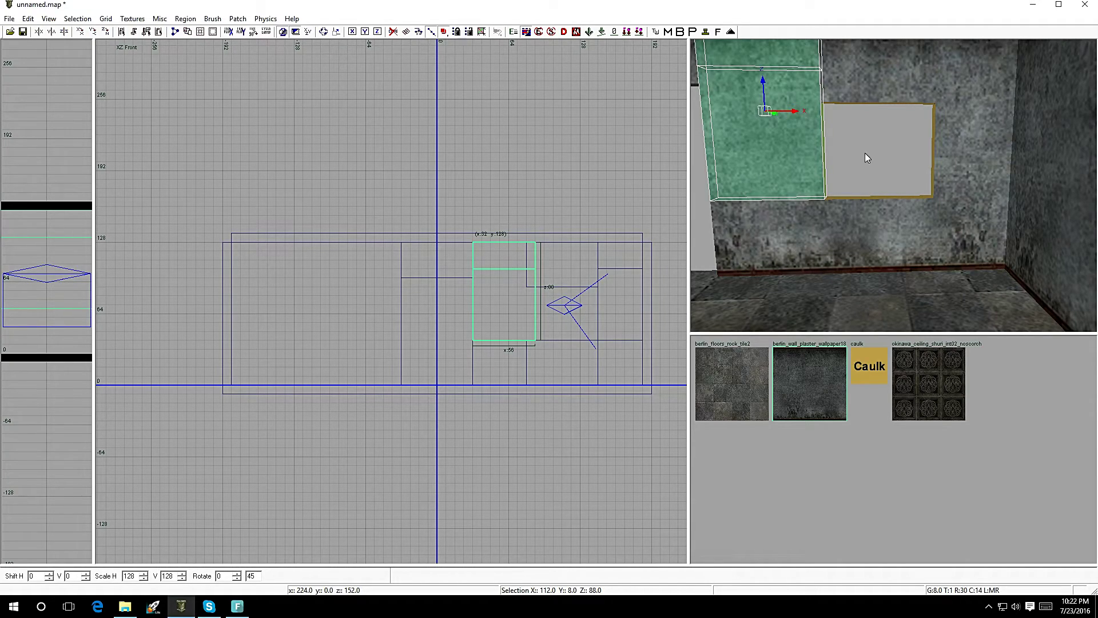
left_click_drag(880, 152, 878, 152)
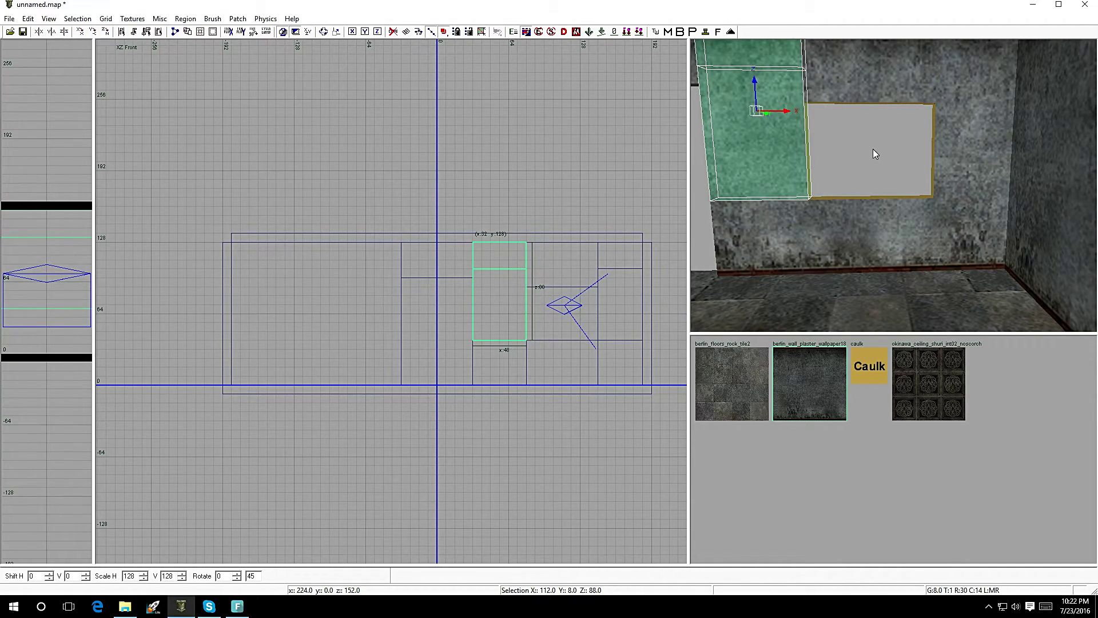
key("Escape")
left_click(832, 93, "shift")
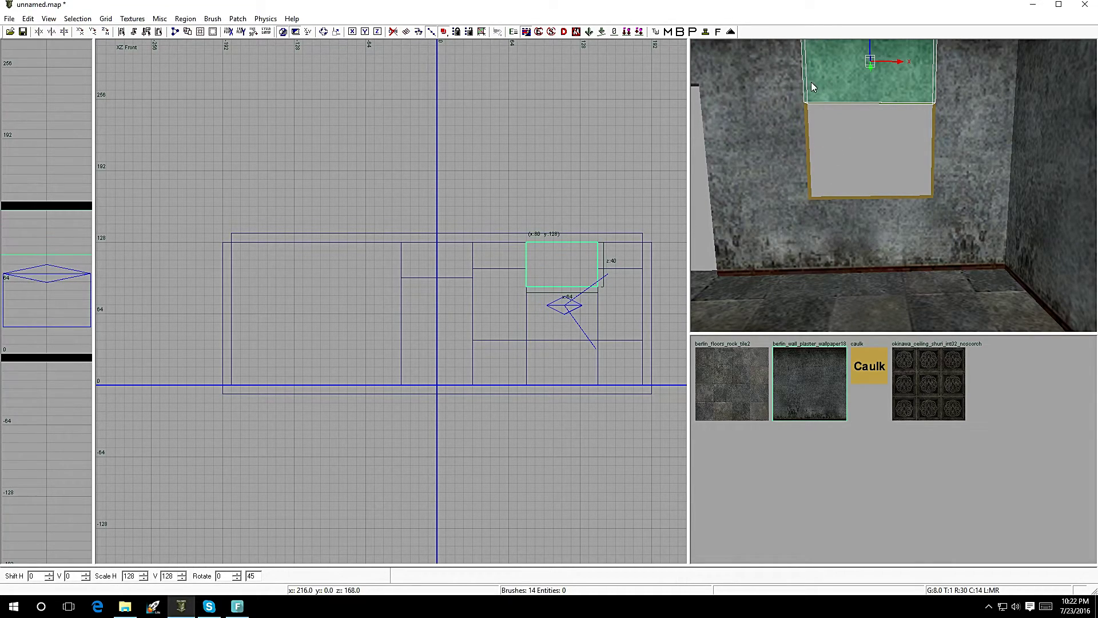
key("Escape")
Apply the berlin_floors_rock_tile2 texture to the four inner faces of the window opening and deselect them
mouse_move(890, 173)
right_mouse_down()
mouse_move(904, 155)
mouse_move(829, 173)
right_mouse_up()
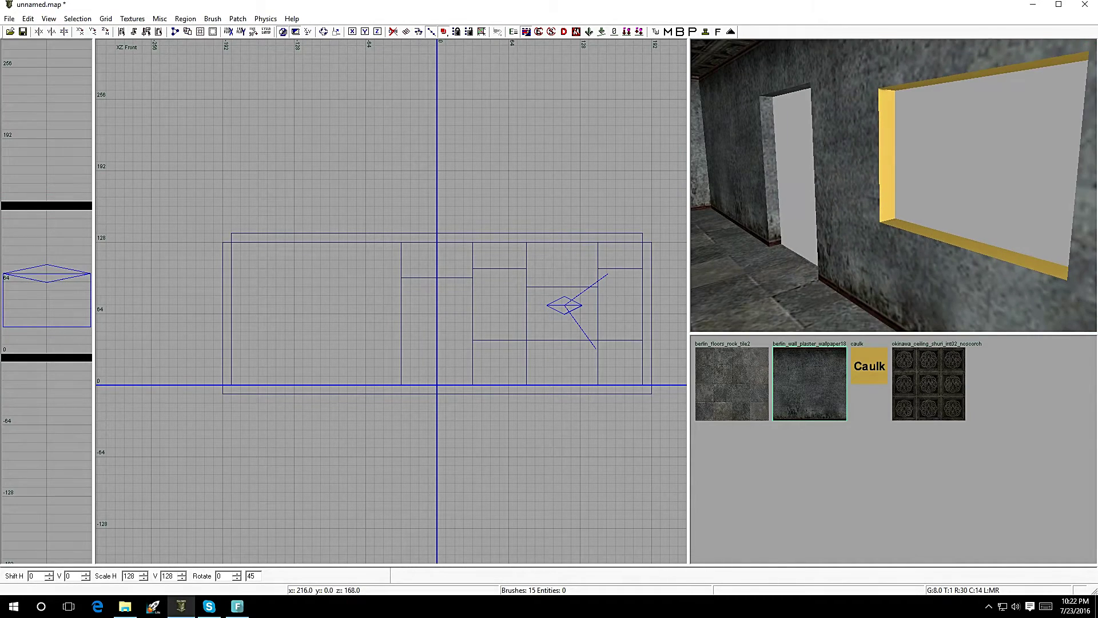
left_click(889, 160, "shift")
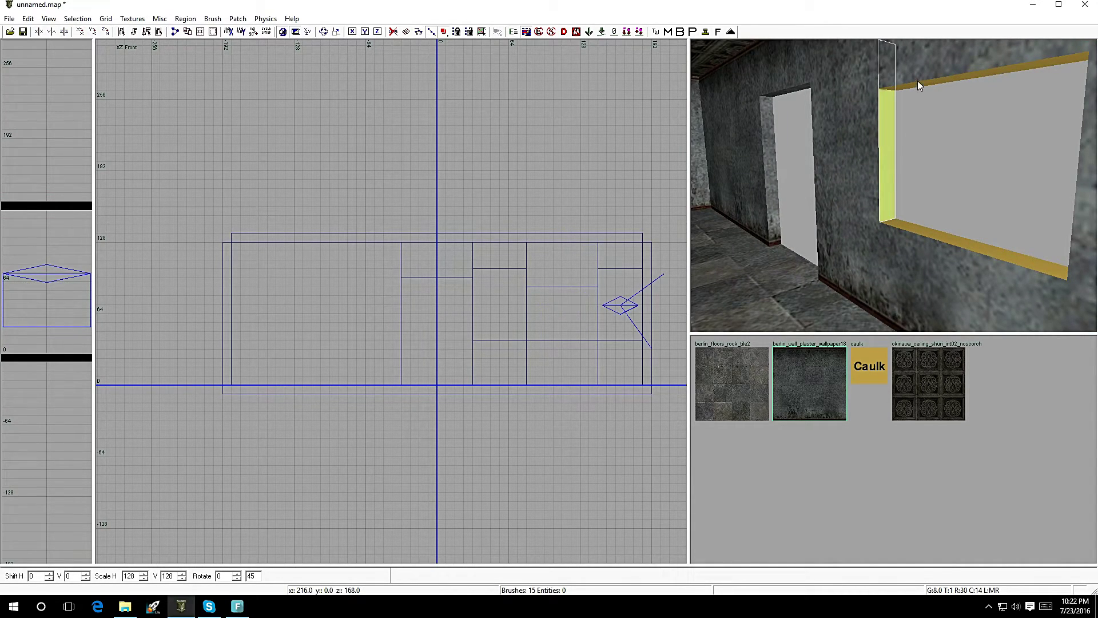
left_click(935, 81, "shift")
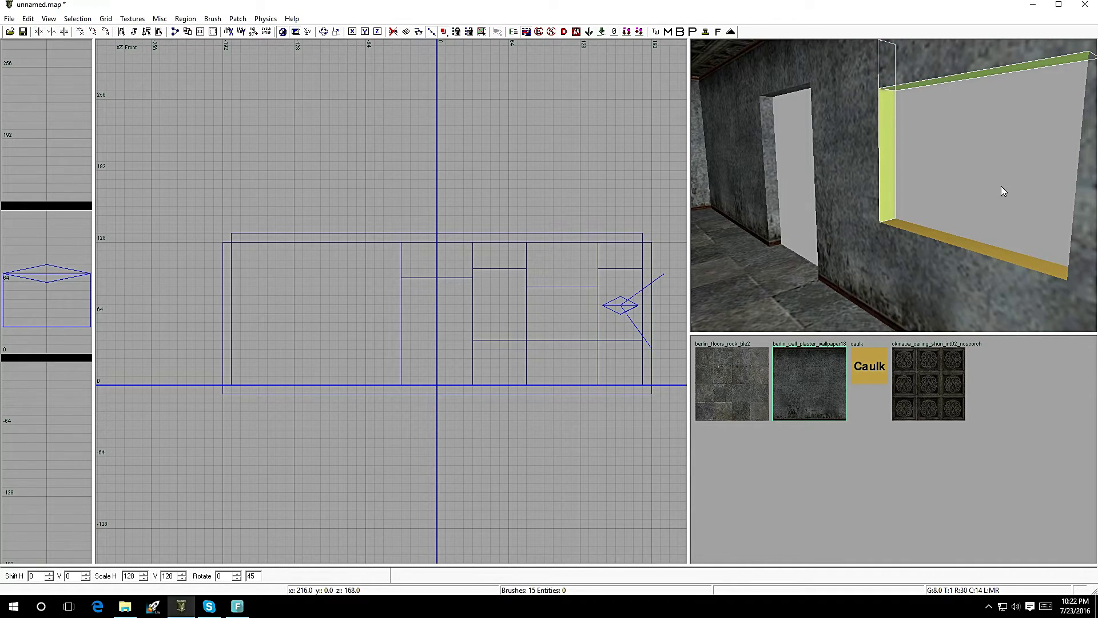
left_click(964, 245, "shift")
right_click_drag(949, 229, 942, 181)
left_click(913, 162, "shift")
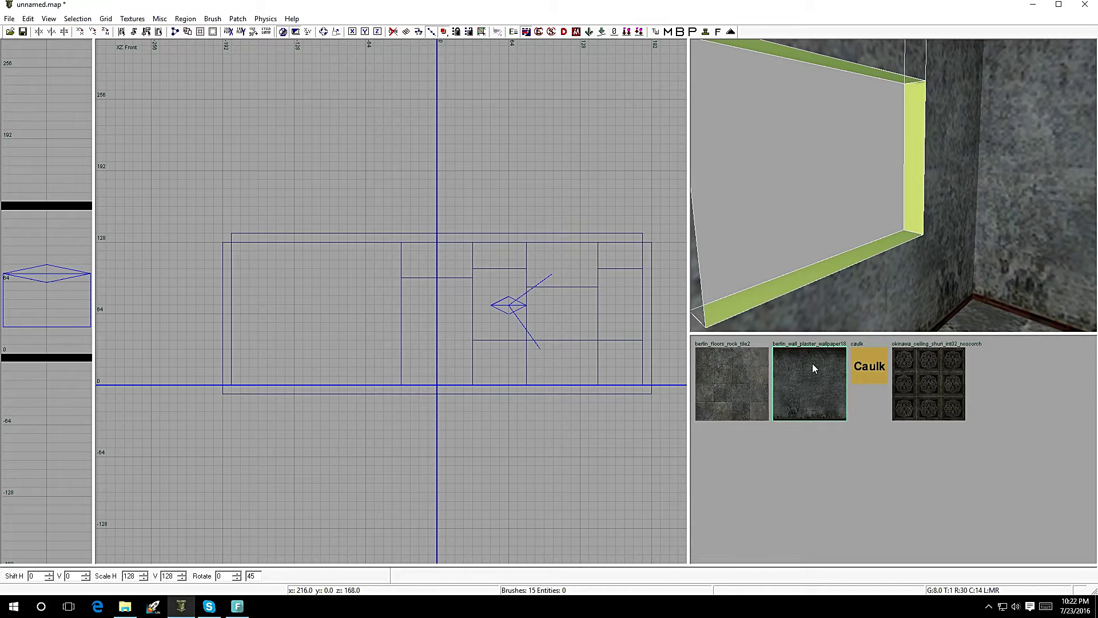
left_click(746, 375)
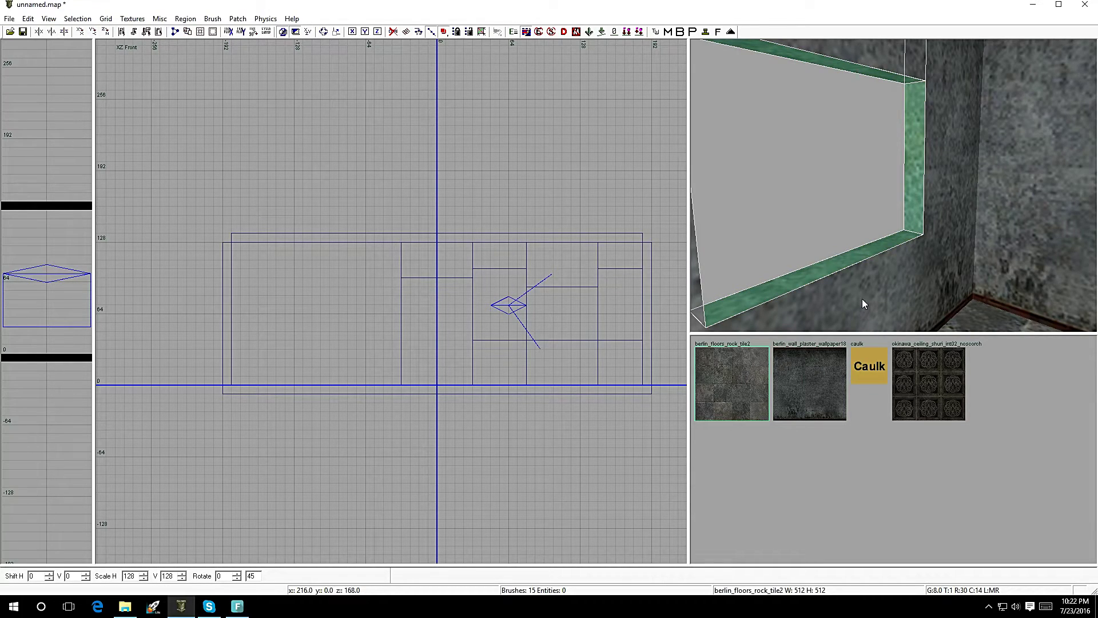
key("Escape")
mouse_move(870, 284)
right_mouse_down()
mouse_move(921, 289)
mouse_move(915, 311)
mouse_move(893, 286)
mouse_move(915, 309)
mouse_move(912, 300)
right_mouse_up()
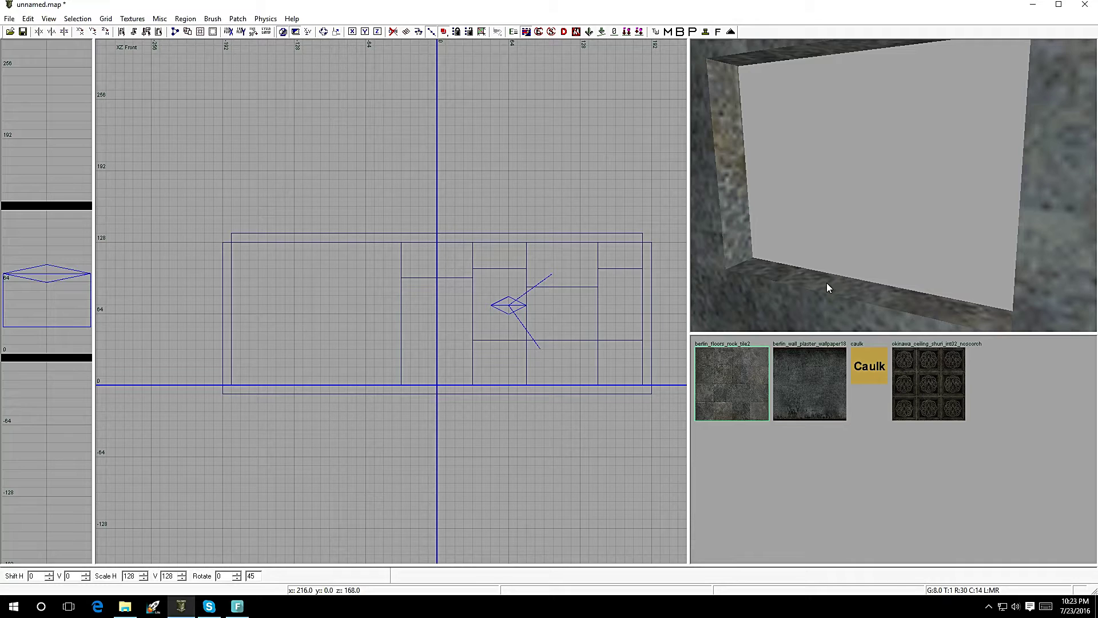
Try extending the wall piece below the window sideways to a width of 128, and restore it to 64
mouse_move(831, 274)
right_mouse_down()
mouse_move(838, 307)
mouse_move(827, 321)
mouse_move(833, 254)
right_mouse_up()
left_click(869, 237, "shift")
left_click_drag(891, 255, 1021, 236)
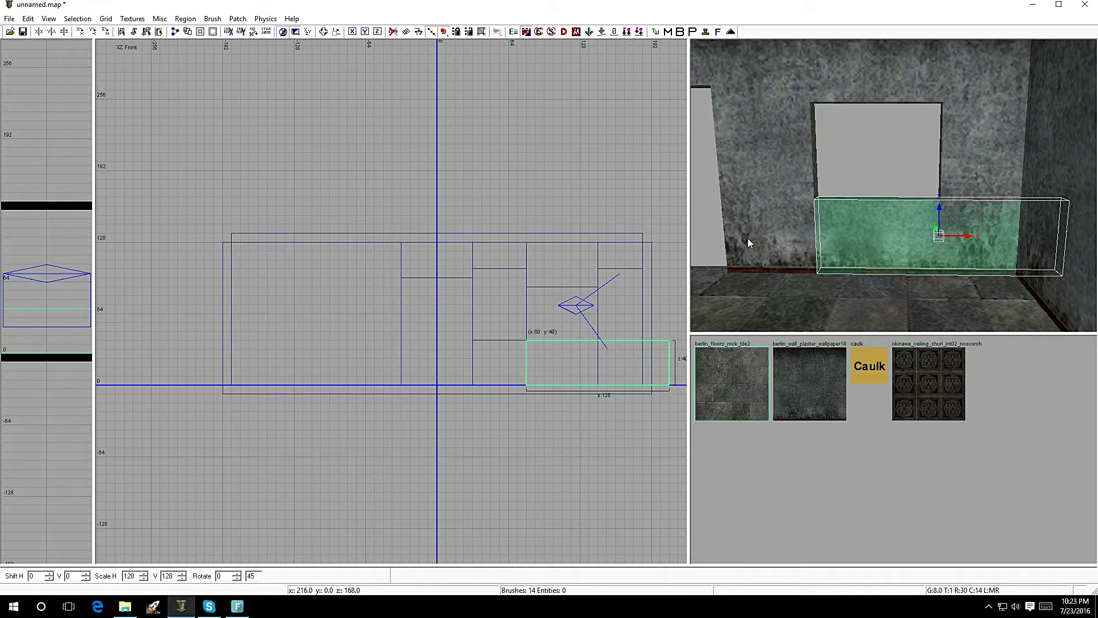
key("Escape")
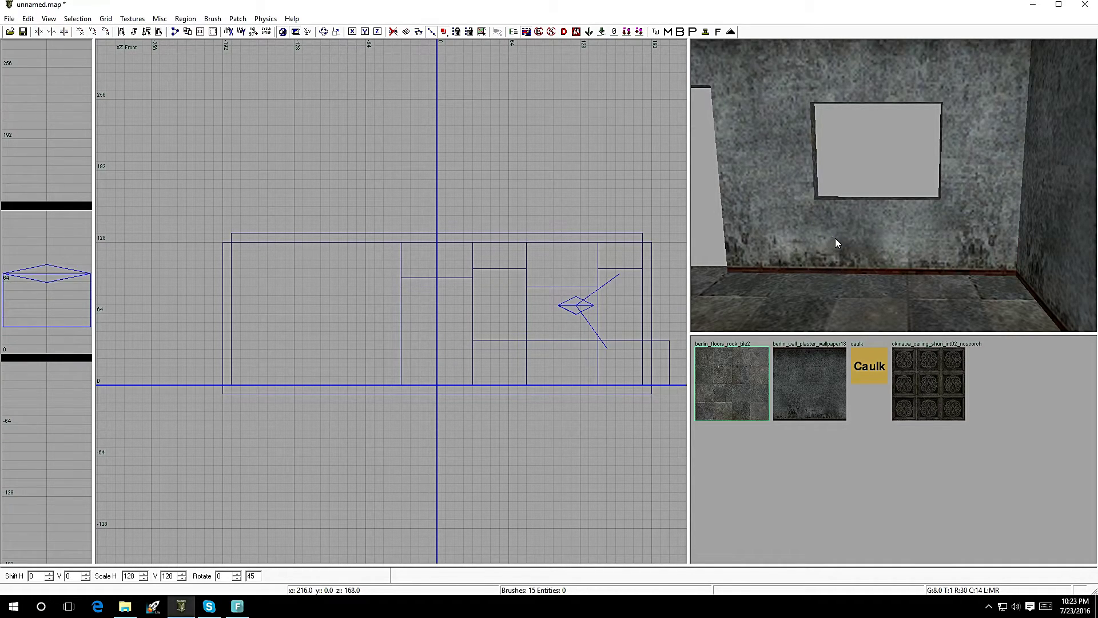
left_click(839, 238, "shift")
left_click(839, 238, "shift")
left_click(839, 234, "shift")
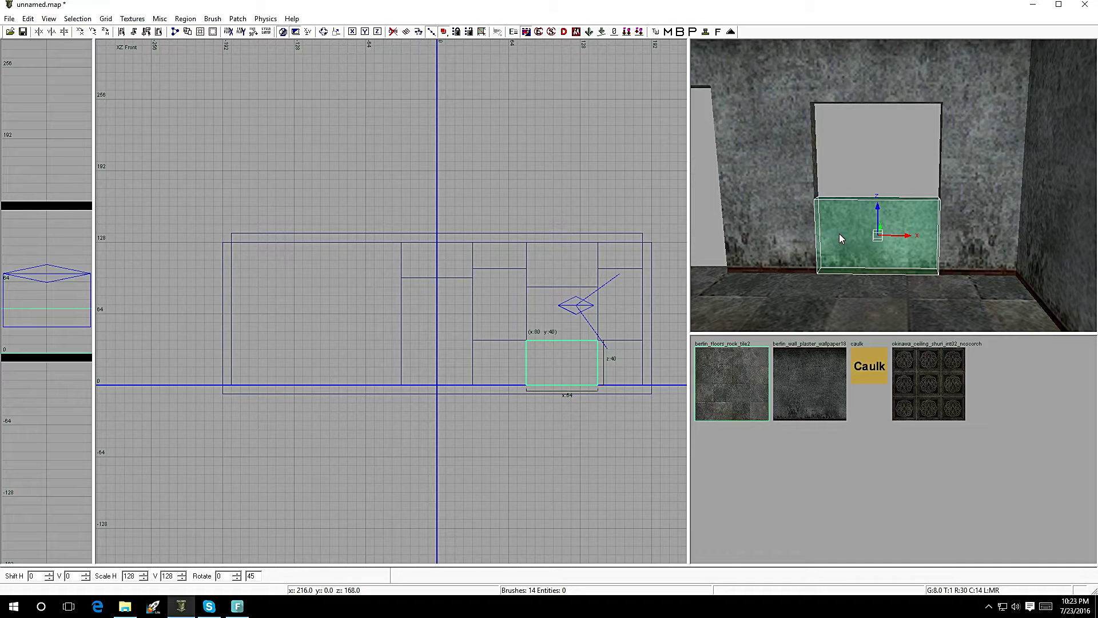
left_click(840, 234, "shift")
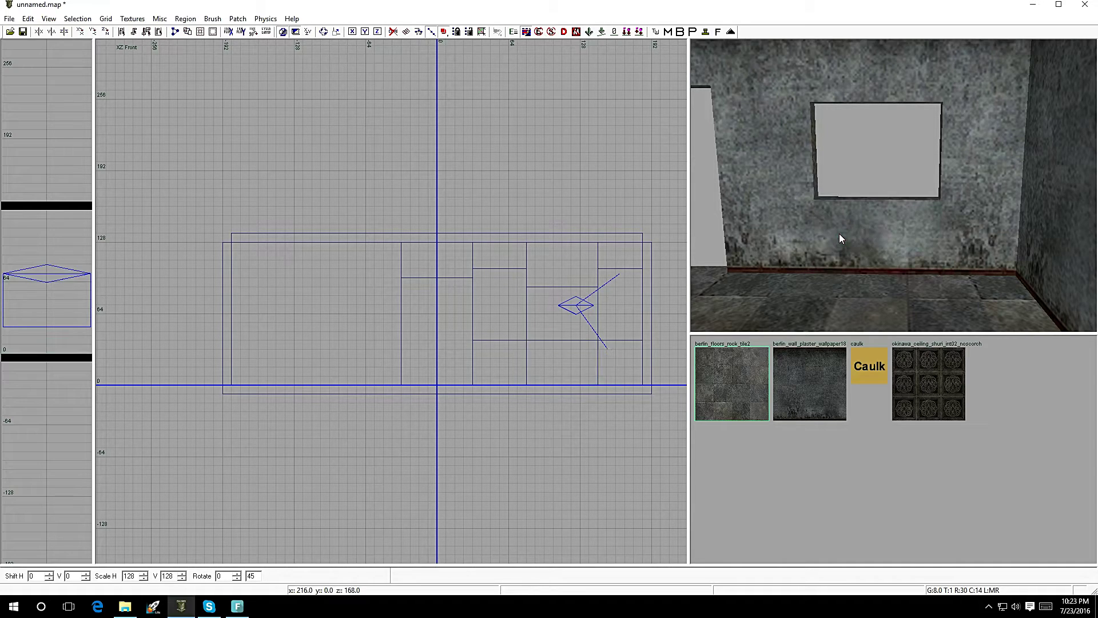
Try extending the wall piece below the window to a width of 104, undo the extension, and deselect it
left_click(890, 222, "shift")
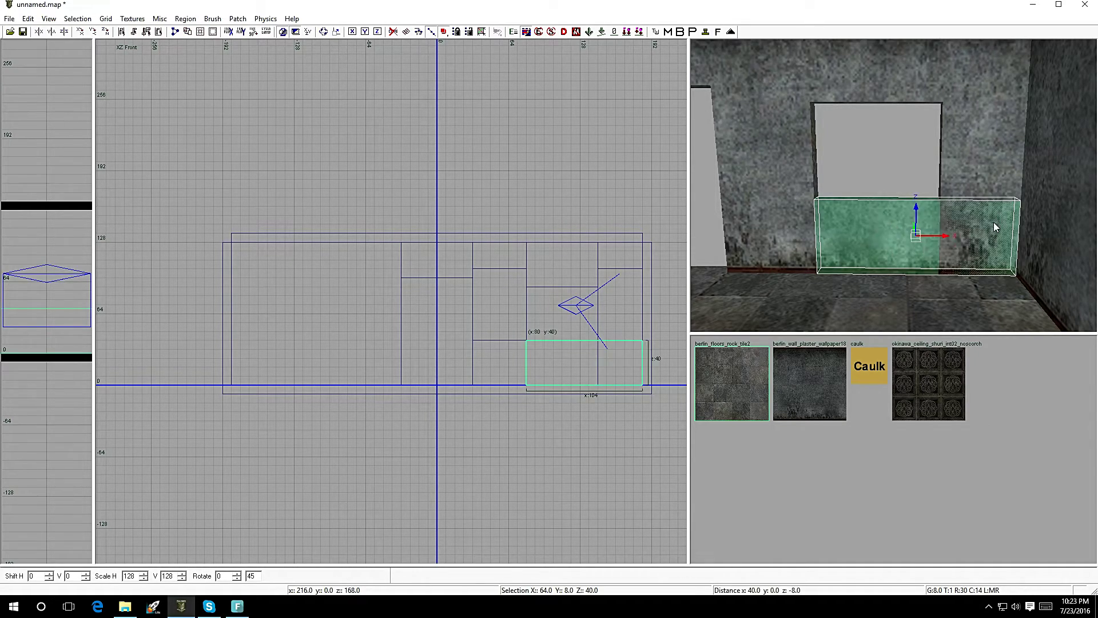
key("Escape")
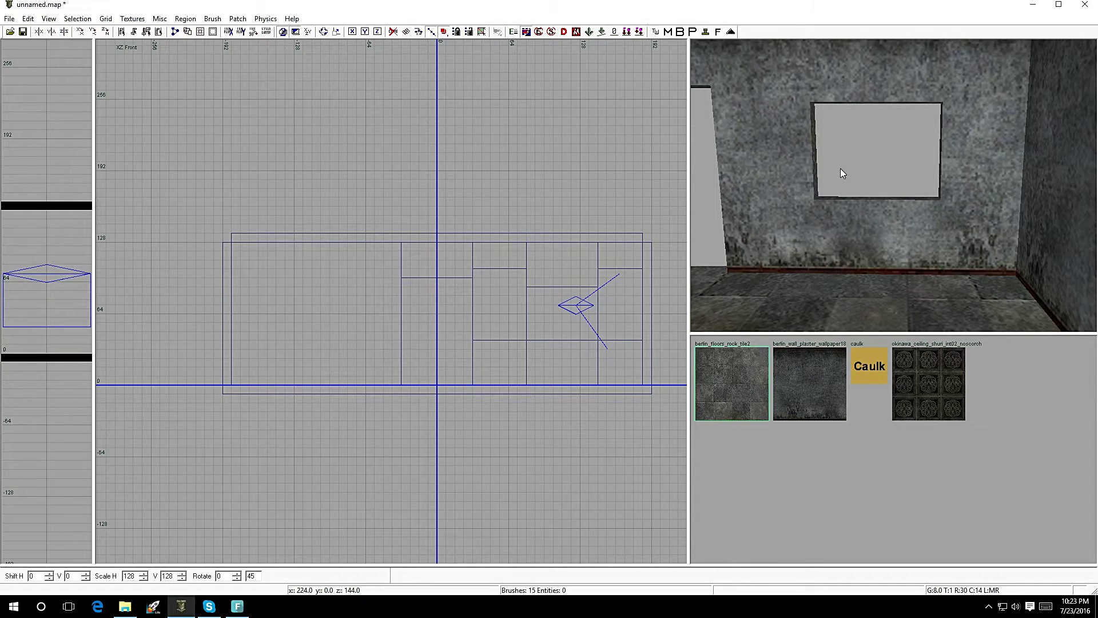
key("ctrl+z")
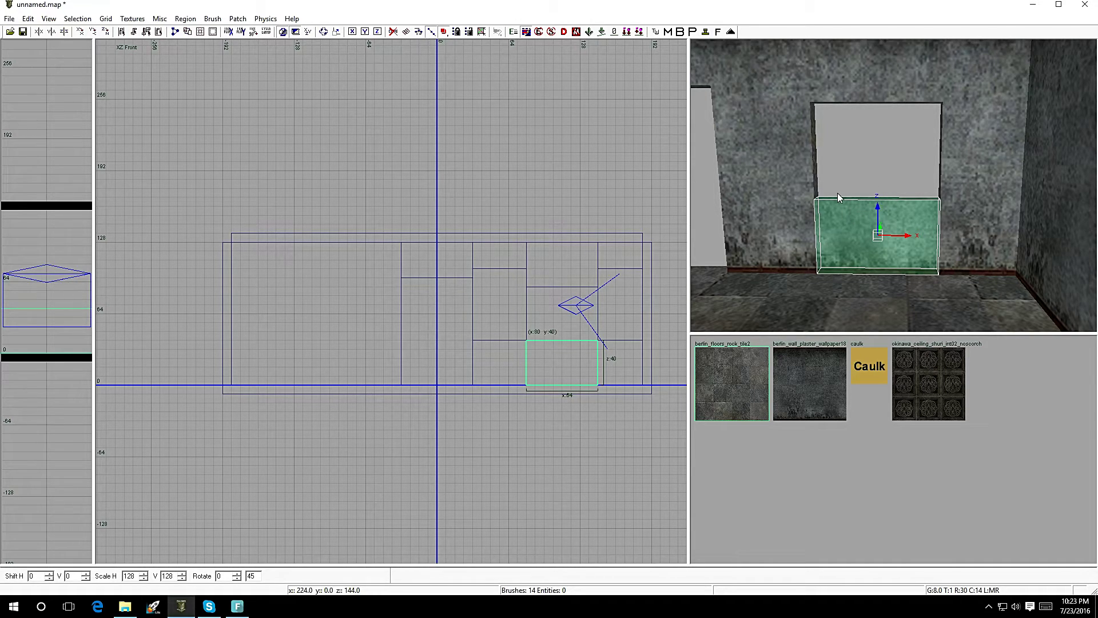
key("Escape")
Split the large 152-unit-wide wall section beside the doorway with a descending diagonal cut through x -88, z 24, keeping both pieces
mouse_move(865, 184)
right_mouse_down()
mouse_move(767, 189)
mouse_move(824, 185)
right_mouse_up()
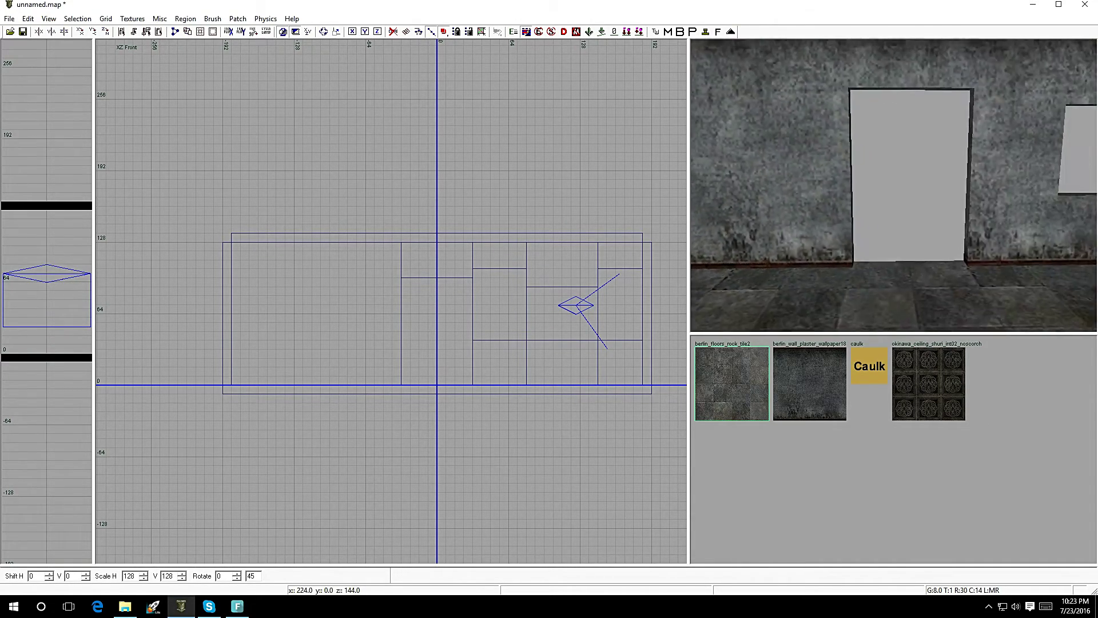
right_click(834, 150)
left_click(813, 155, "shift")
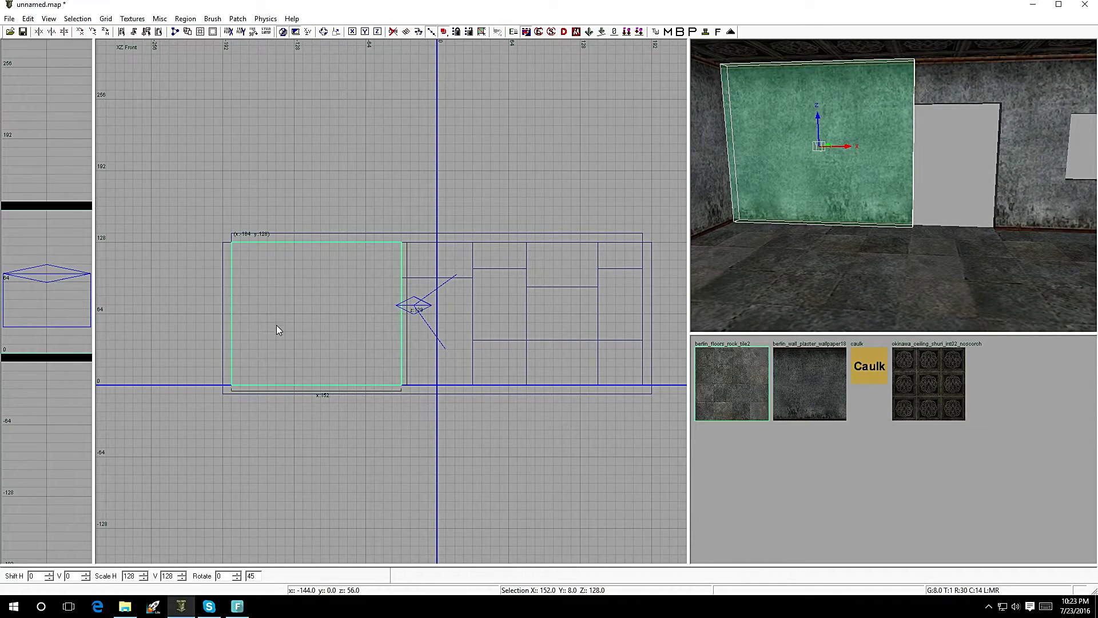
key("BackSpace")
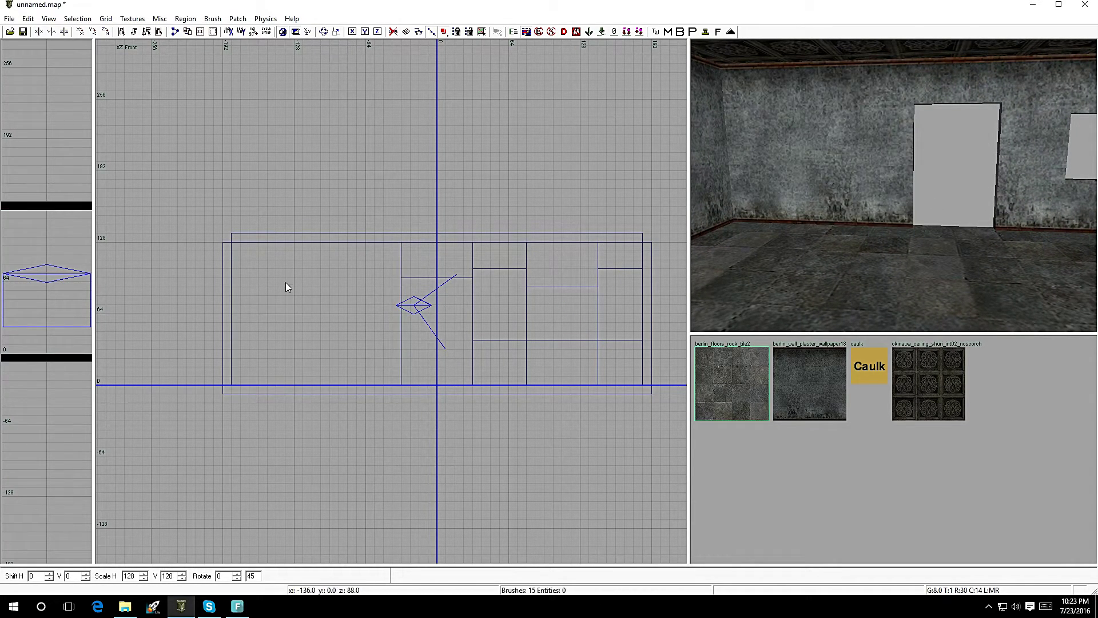
key("x")
key("x")
left_click(802, 180, "shift")
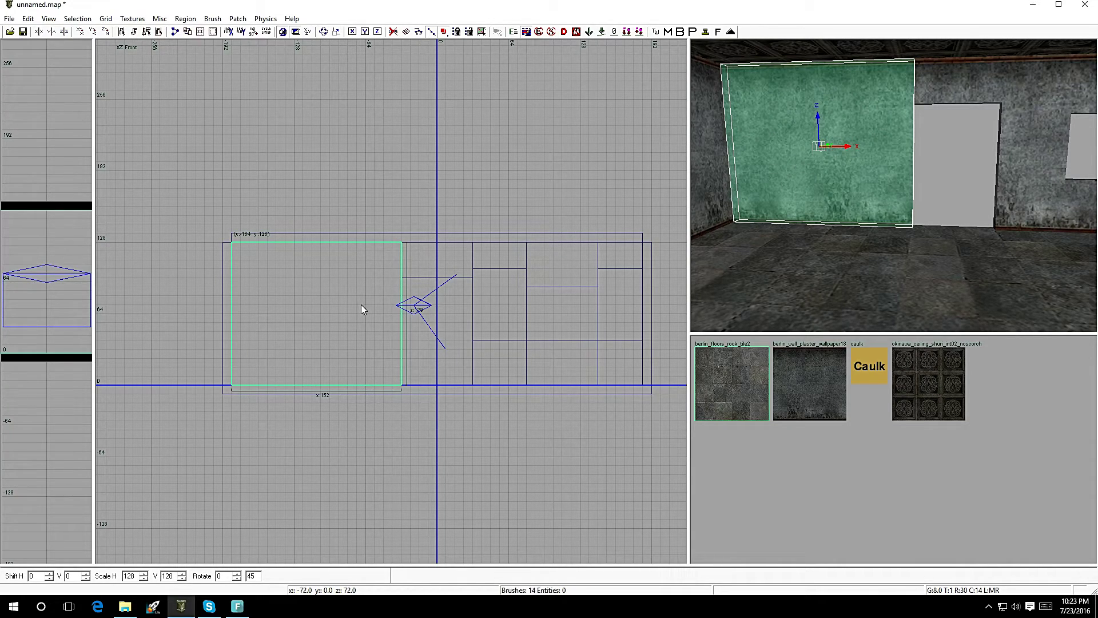
key("x")
left_click(267, 278)
left_click(340, 356)
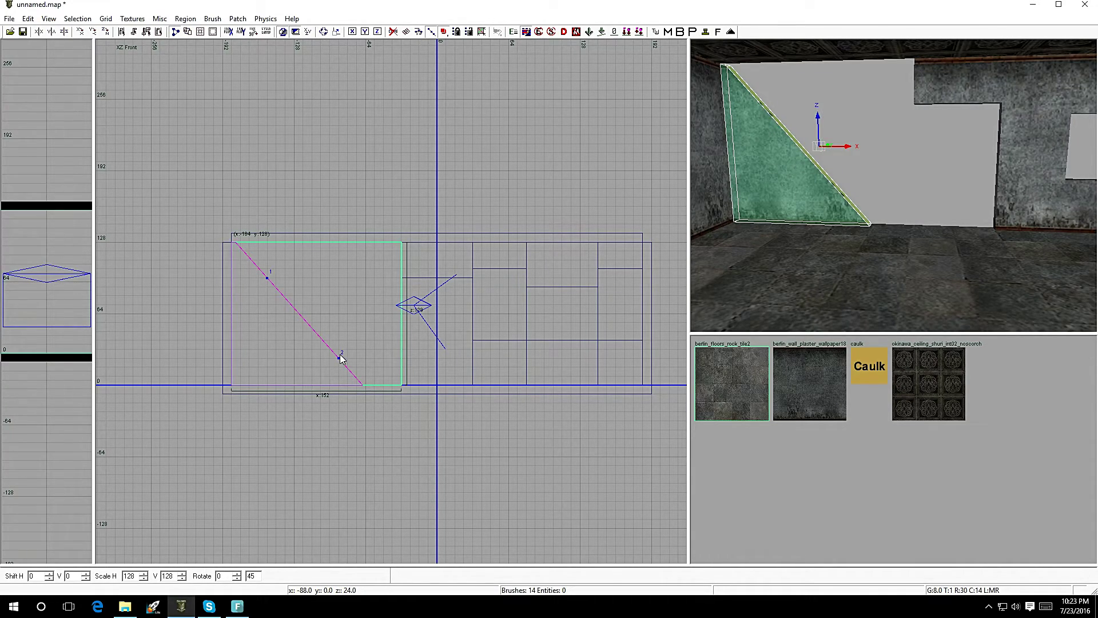
key("shift+Return")
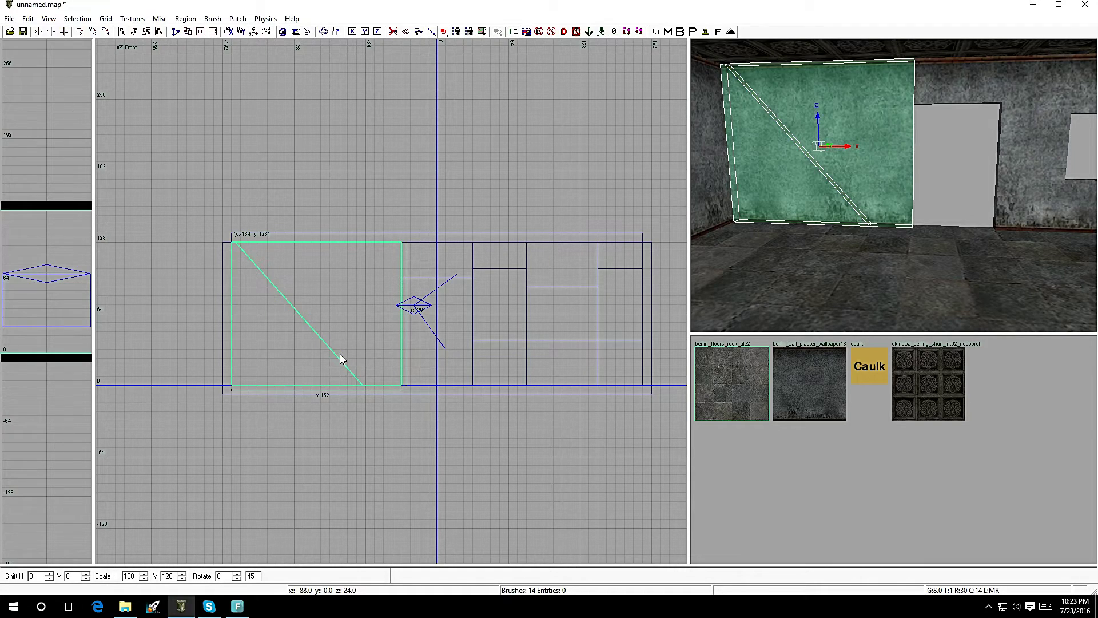
Split the wall section again with a crossing diagonal through x -168, z 40, keeping all pieces, and deselect them
left_click(365, 286)
left_click(250, 340)
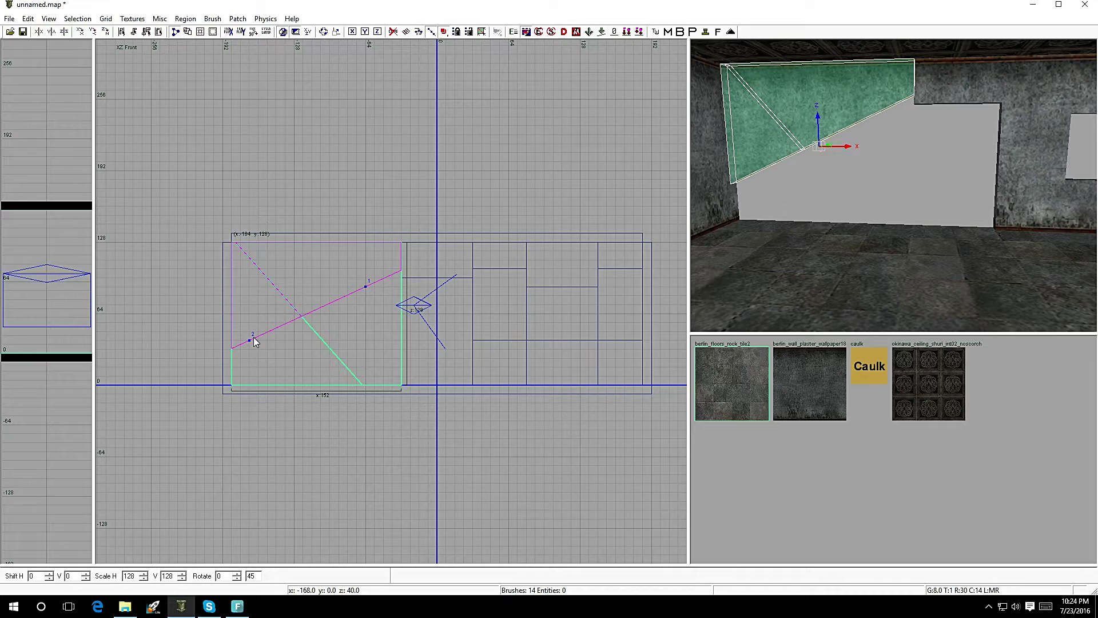
key("shift+Return")
key("Escape")
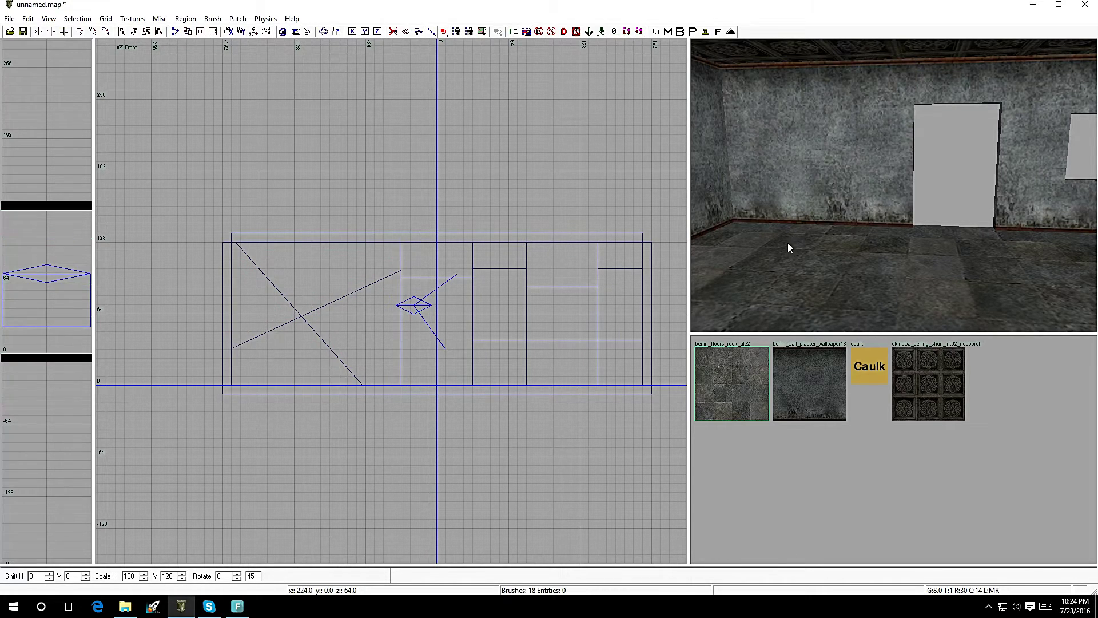
Try shrinking and deleting the lower four-sided piece of the diagonally divided wall, and undo the changes to that piece
left_click(802, 180, "shift")
left_click_drag(830, 130, 823, 146)
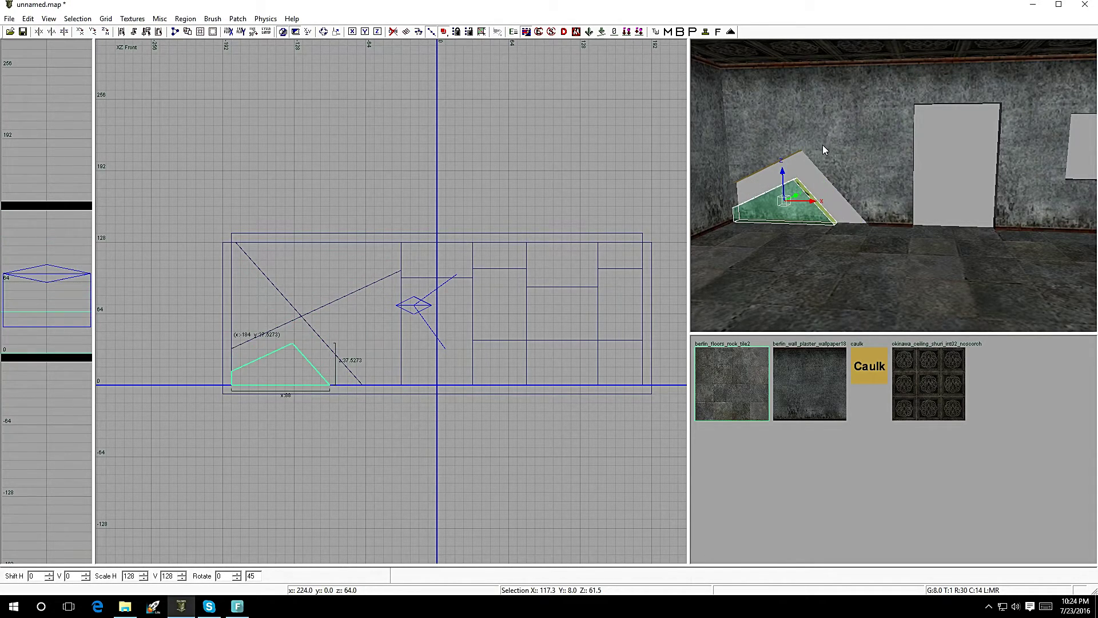
key("Escape")
left_click(836, 95, "shift")
left_click_drag(783, 201, 795, 170)
key("BackSpace")
right_click_drag(818, 240, 829, 196)
key("ctrl+z")
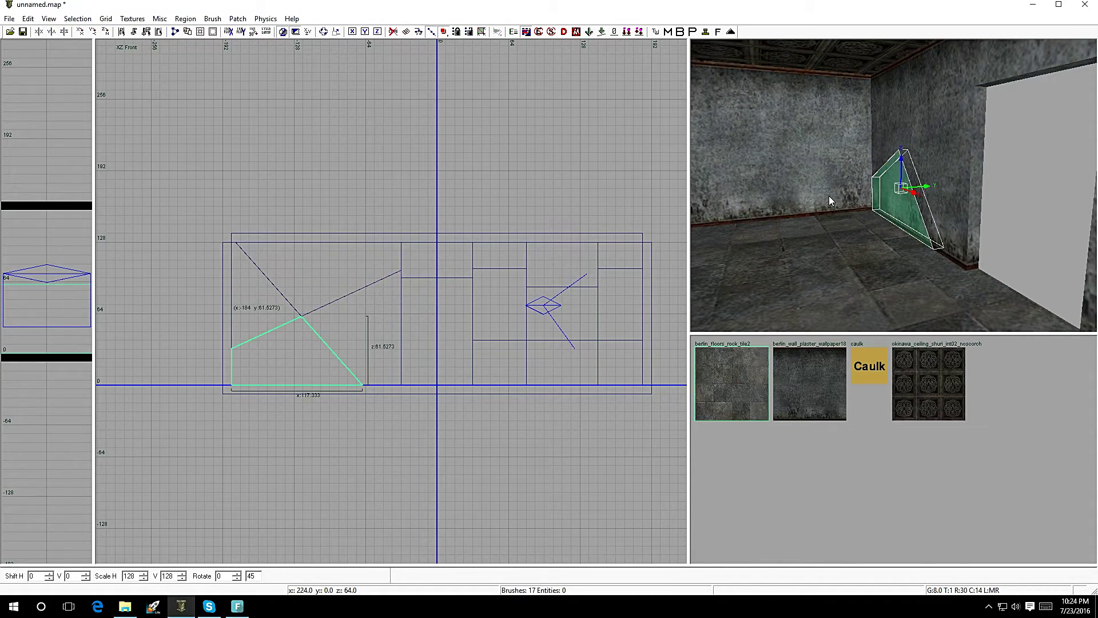